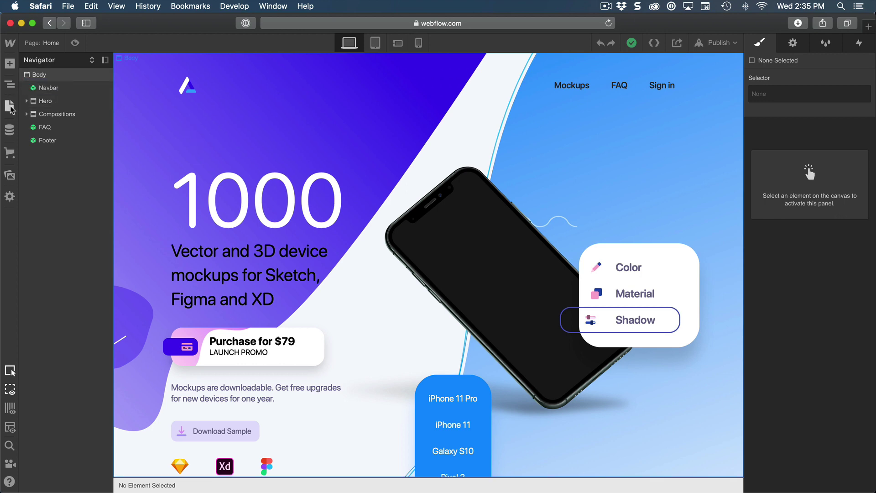
# Step: Create a new blank page named Login
pyautogui.click(10, 108)
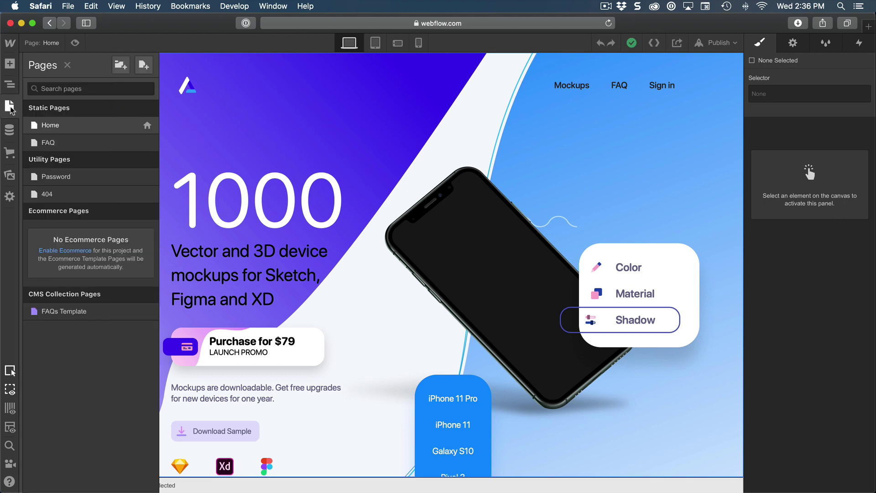
pyautogui.click(141, 68)
pyautogui.write('Login')
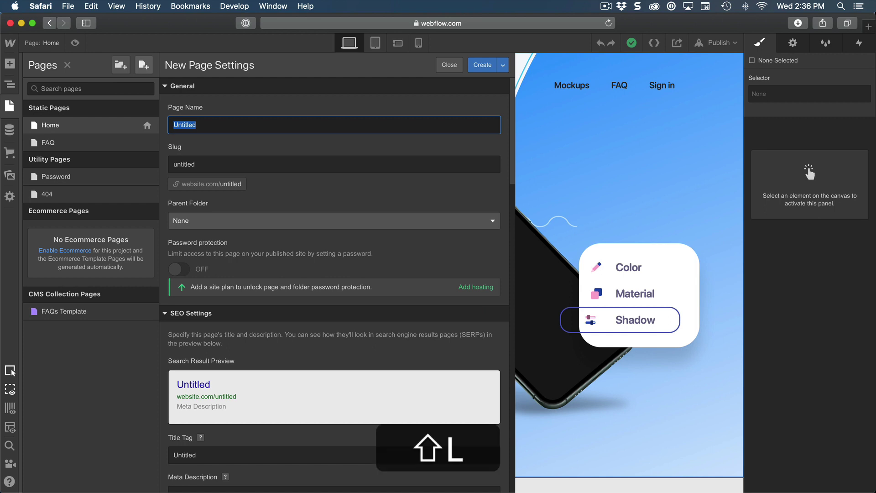
pyautogui.click(480, 67)
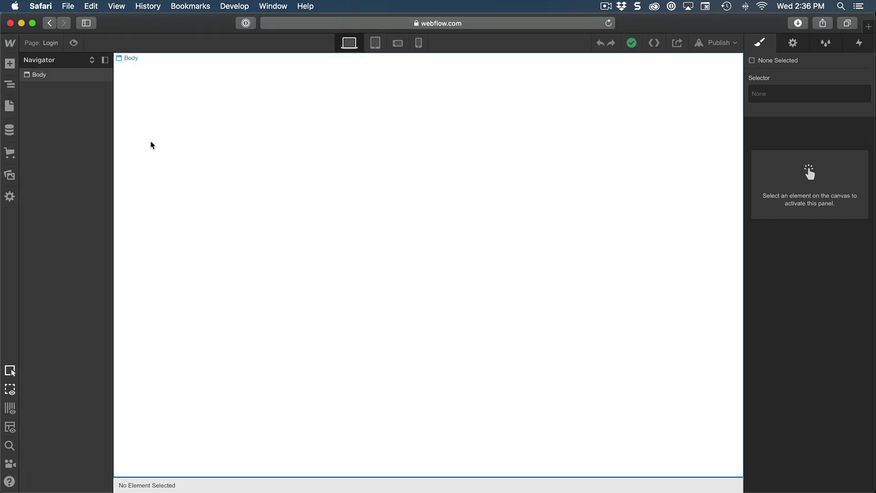
# Step: Add the Navbar and Footer symbols to the Login page
pyautogui.press('a')
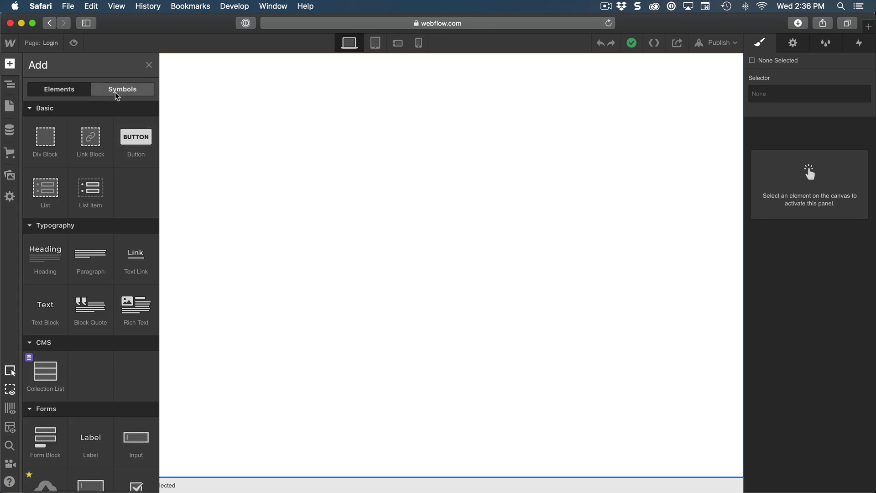
pyautogui.click(123, 91)
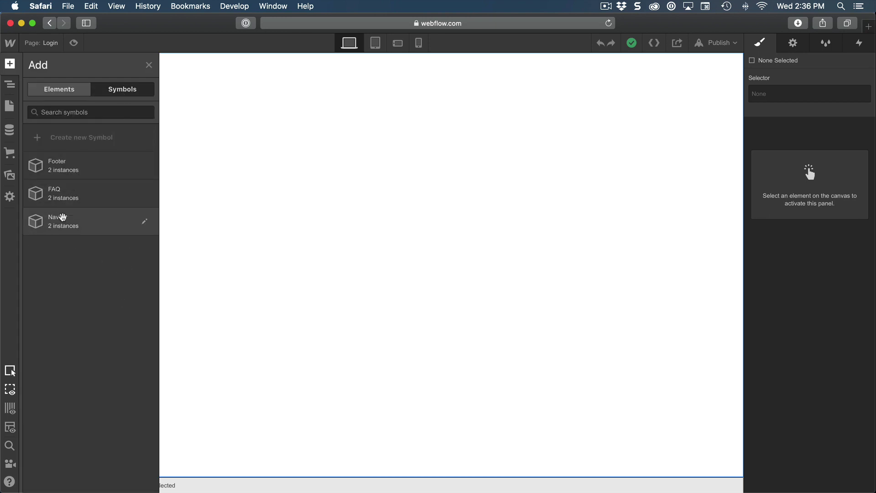
pyautogui.click(75, 228)
pyautogui.press('a')
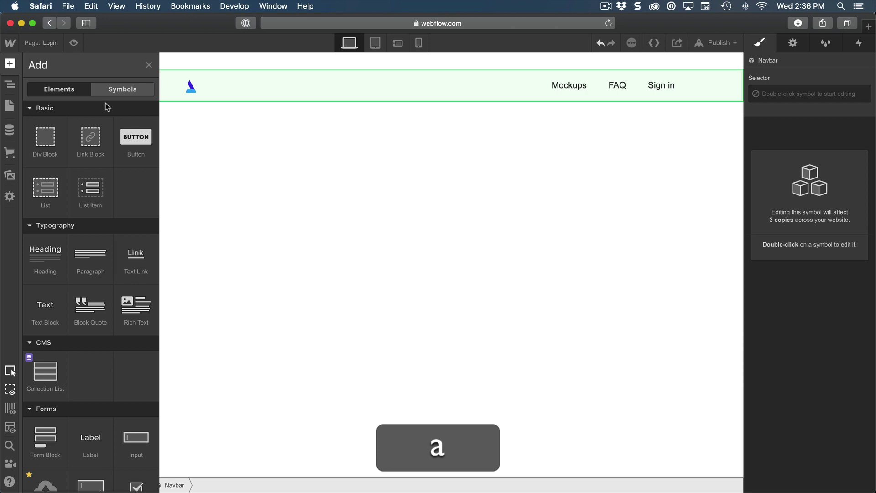
pyautogui.click(114, 91)
pyautogui.click(100, 171)
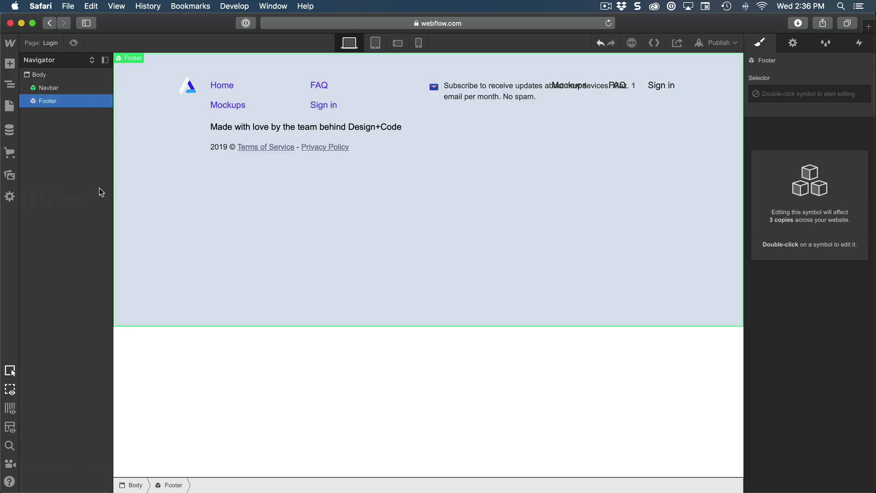
pyautogui.click(54, 88)
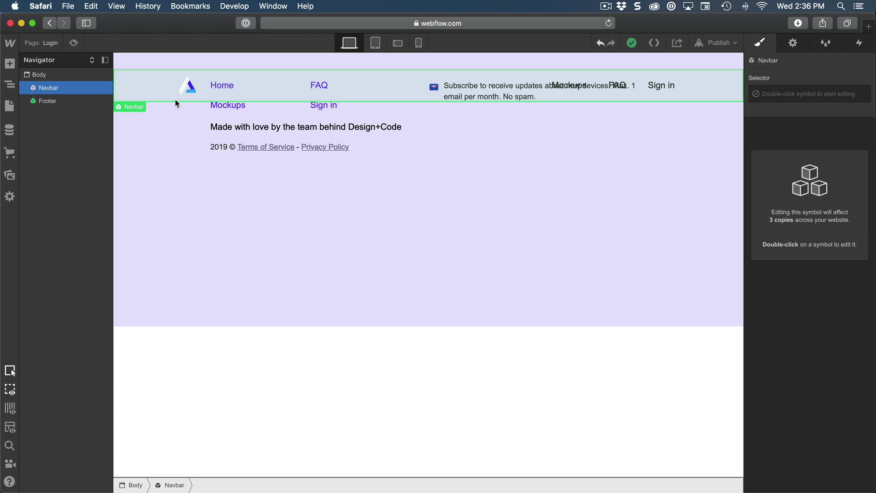
# Step: Add a Container to the page and place it between the Navbar and Footer
pyautogui.click(54, 75)
pyautogui.press('a')
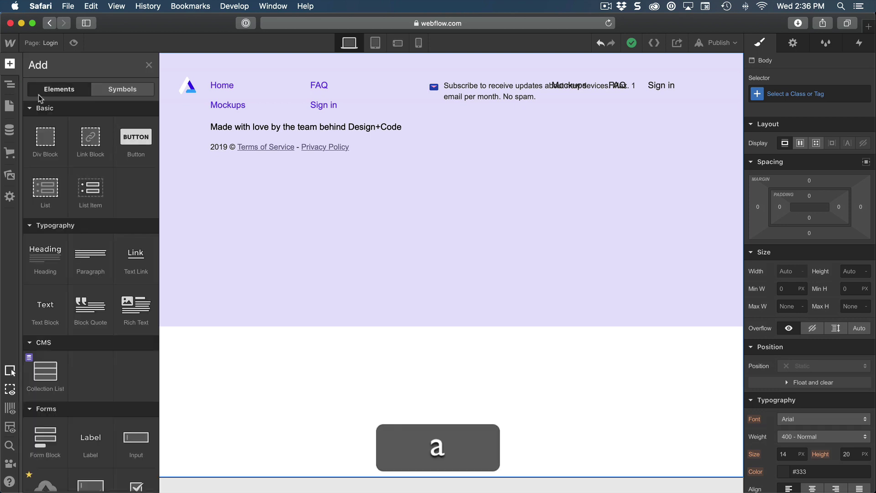
pyautogui.scroll(-10, 75, 152)
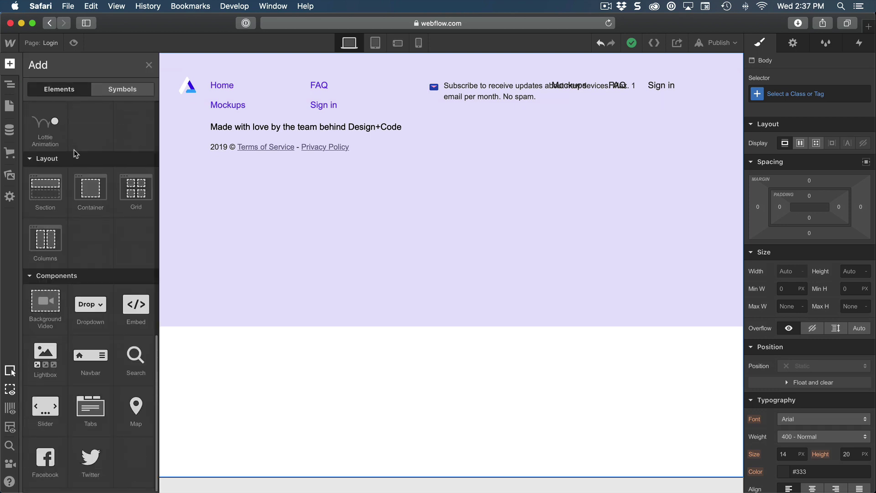
pyautogui.click(91, 200)
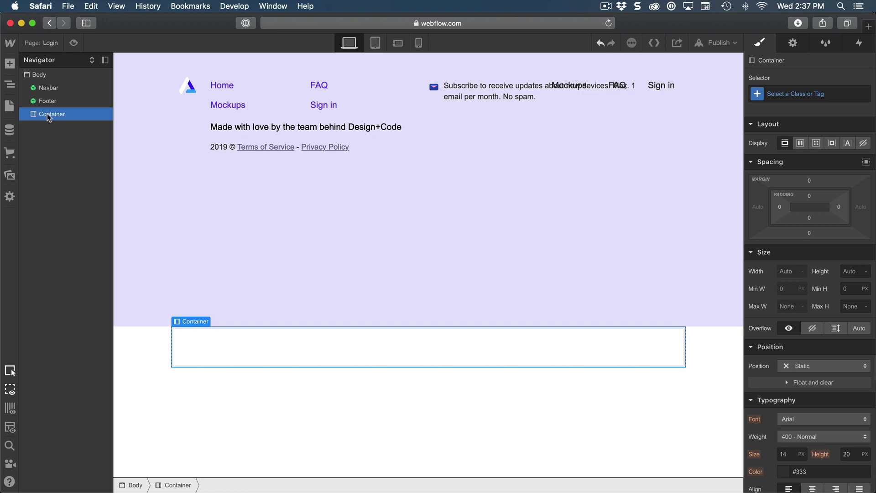
pyautogui.moveTo(49, 113); pyautogui.dragTo(52, 99)
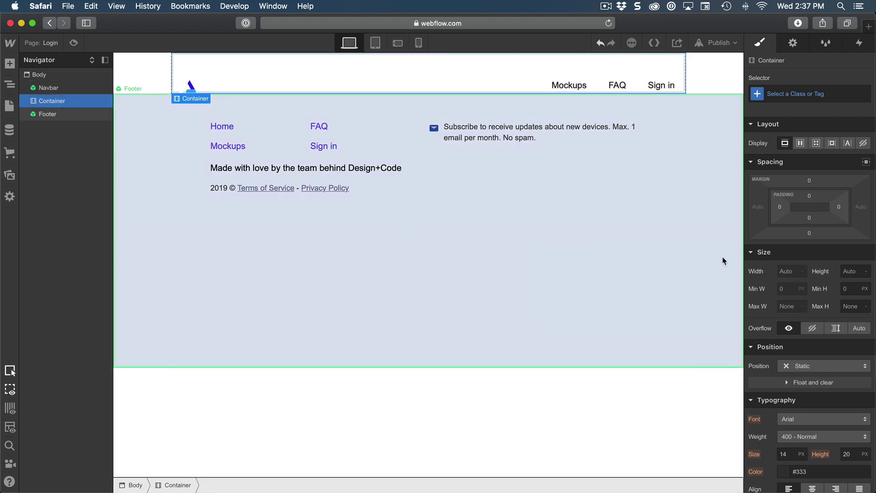
# Step: Give the container 200 px top padding and 100 px bottom padding
pyautogui.click(810, 195)
pyautogui.write('200')
pyautogui.press('Return')
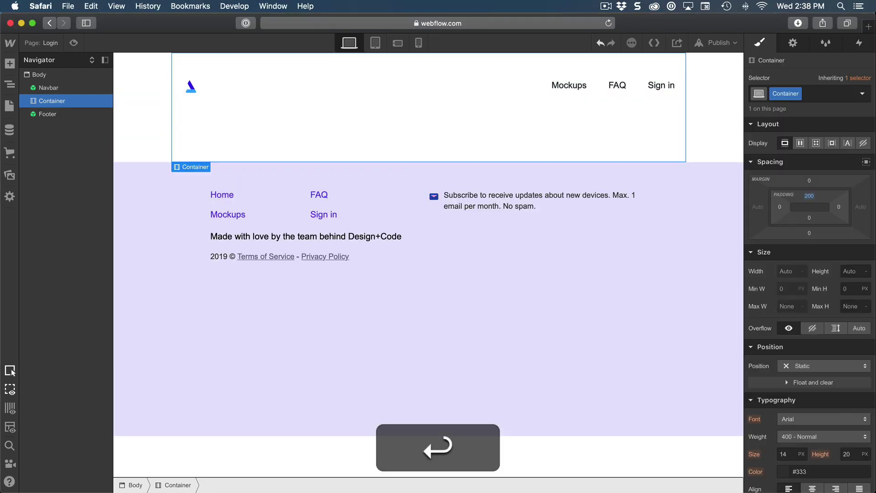
pyautogui.click(807, 217)
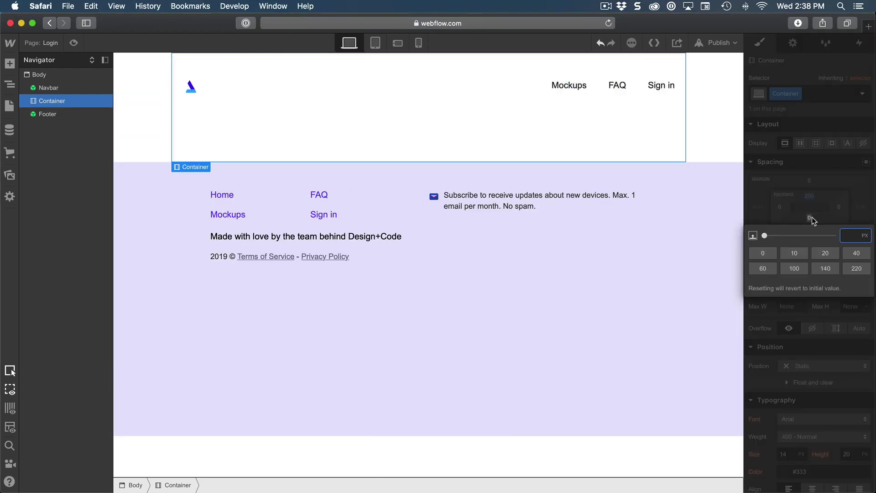
pyautogui.write('100')
pyautogui.press('Return')
# Step: Apply the existing Body class to the page body
pyautogui.click(45, 78)
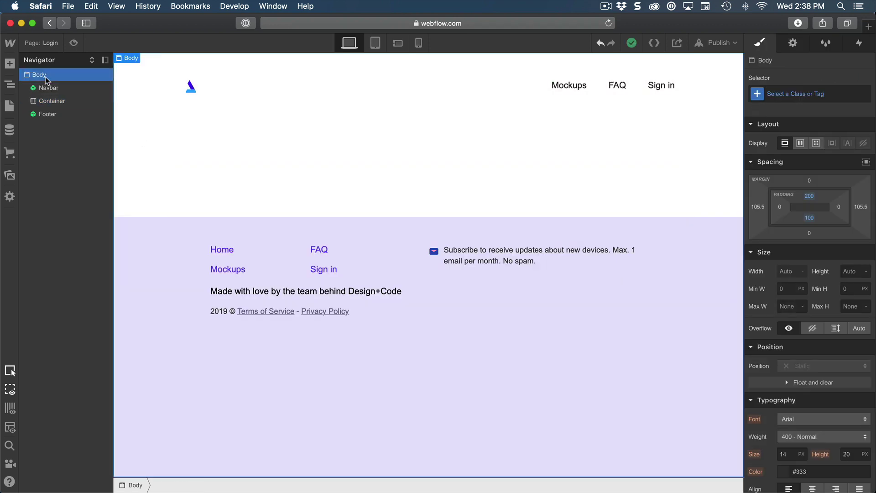
pyautogui.click(797, 93)
pyautogui.write('Body')
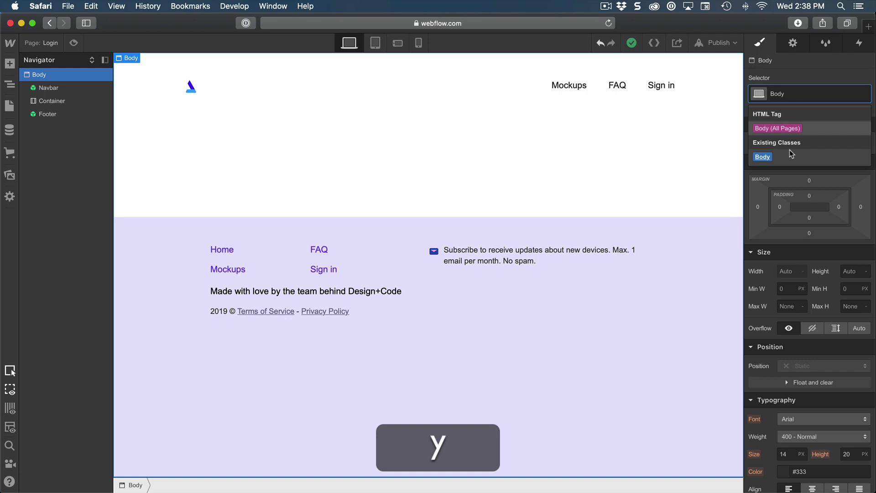
pyautogui.click(790, 157)
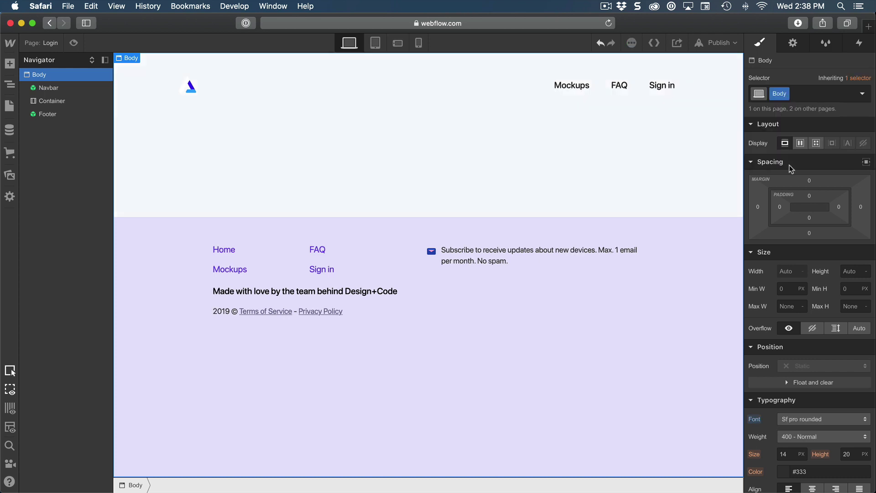
pyautogui.click(78, 101)
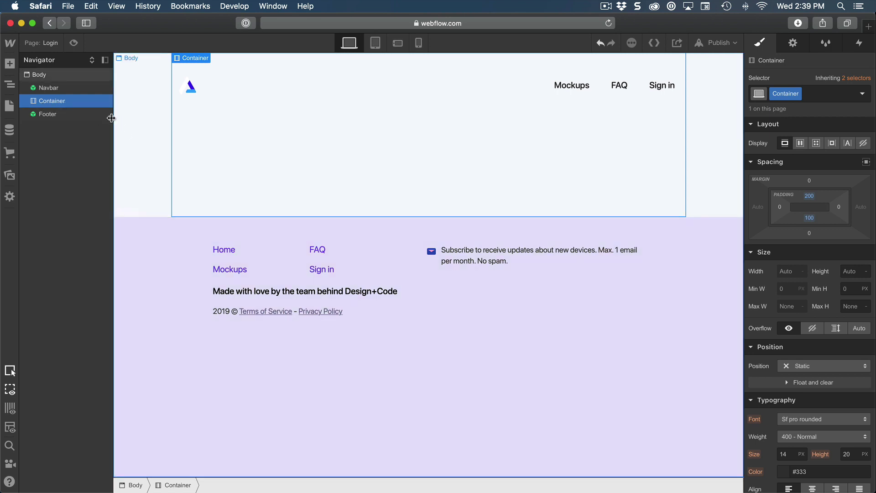
# Step: Insert a Form Block into the container
pyautogui.press('a')
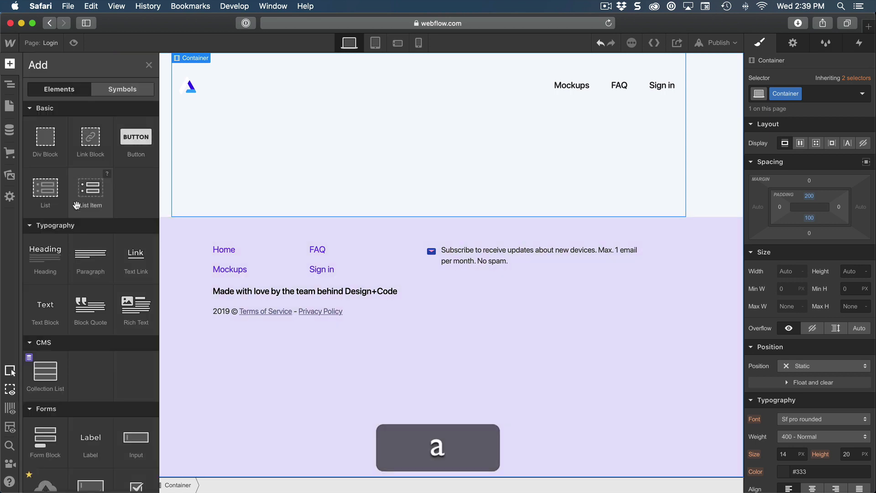
pyautogui.scroll(-3, 76, 224)
pyautogui.scroll(-3, 76, 223)
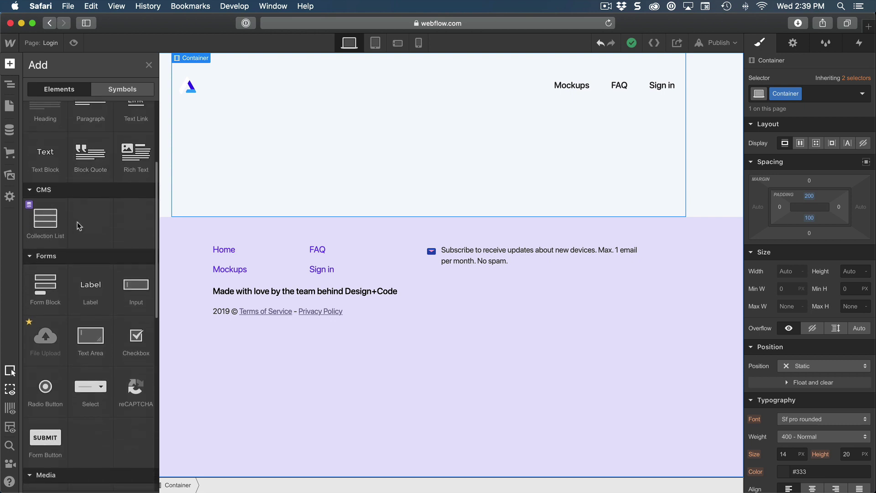
pyautogui.scroll(-3, 77, 224)
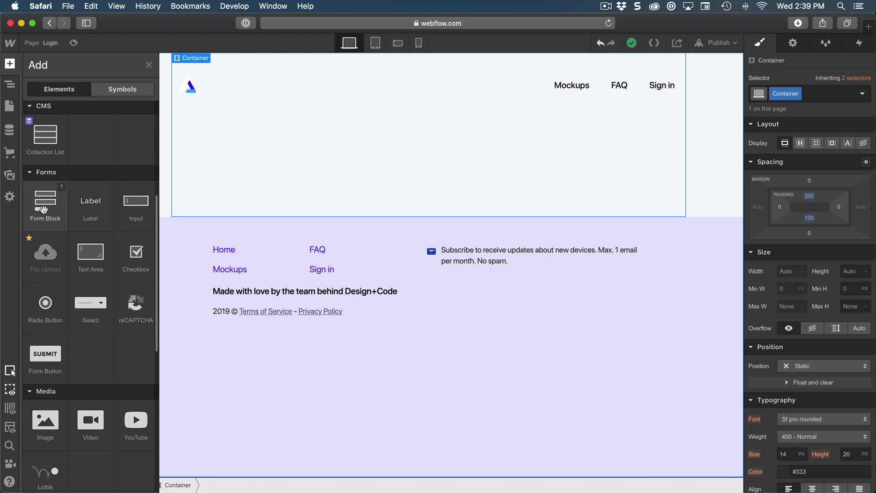
pyautogui.click(44, 210)
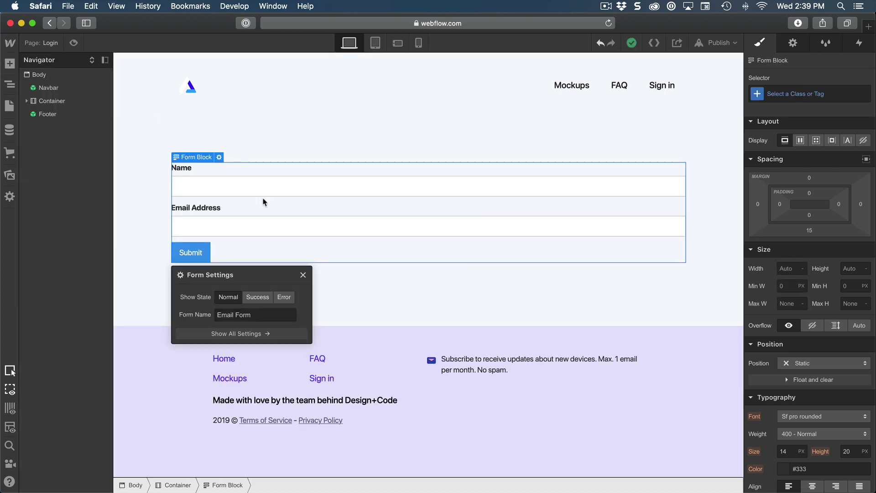
# Step: Preview the form's success and error messages on the canvas, then return to Normal
pyautogui.click(255, 297)
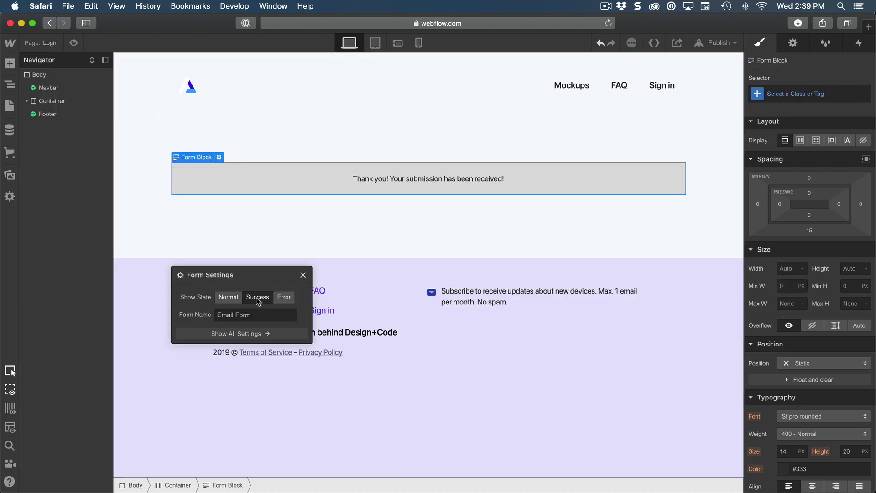
pyautogui.click(284, 297)
pyautogui.click(228, 301)
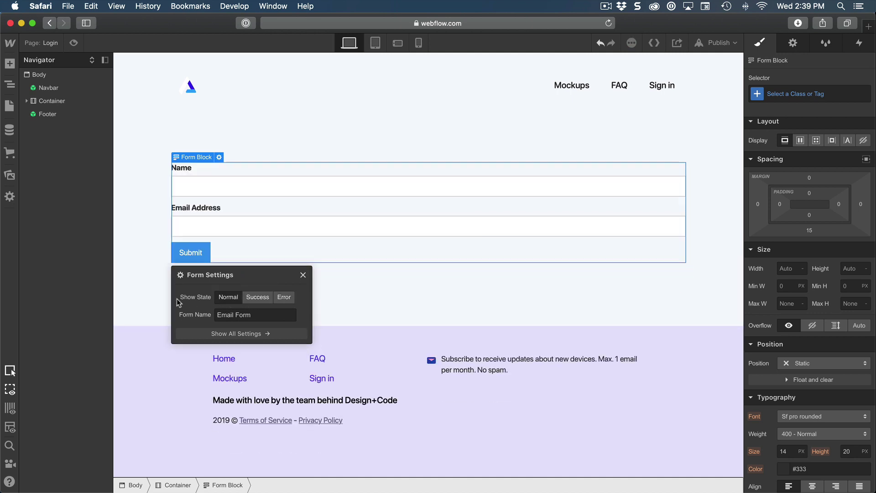
pyautogui.click(304, 275)
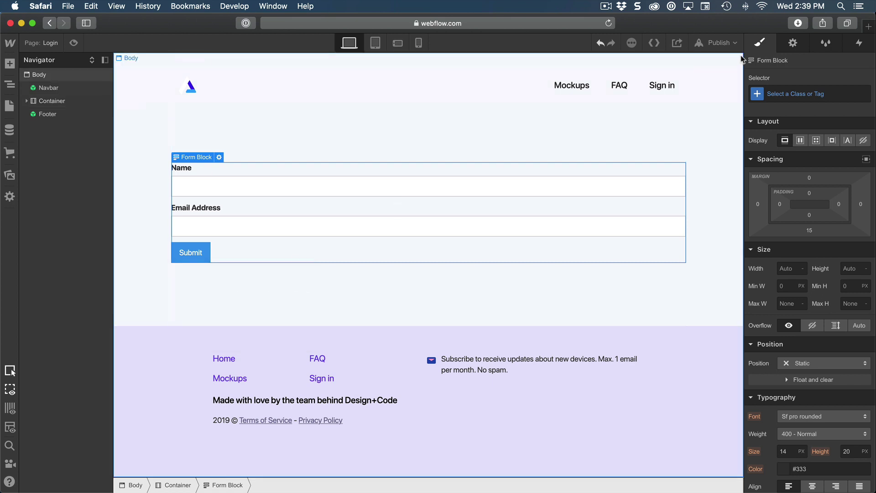
# Step: Cycle the Form Block settings through Success, Error and Normal states
pyautogui.click(793, 43)
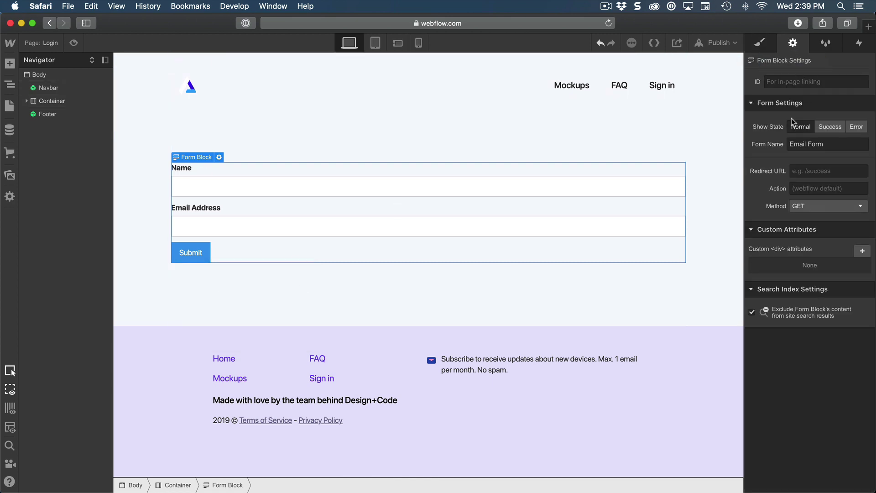
pyautogui.click(830, 127)
pyautogui.click(857, 126)
pyautogui.click(829, 126)
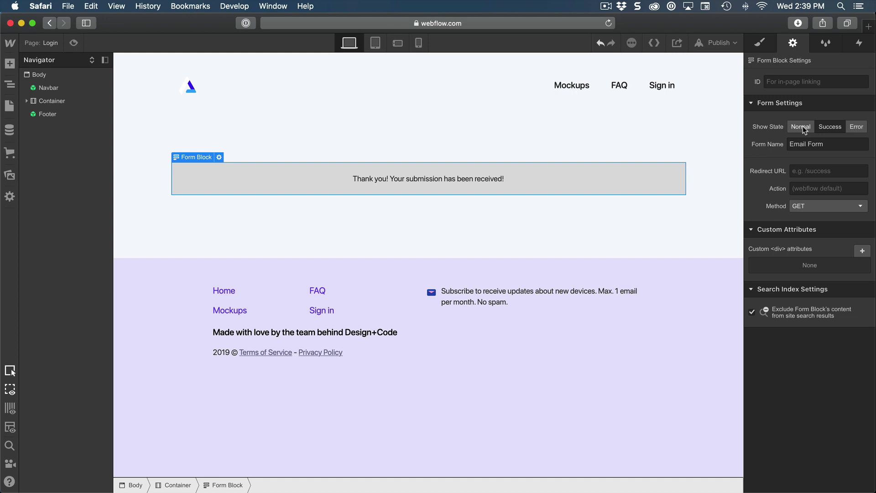
pyautogui.click(804, 126)
pyautogui.click(834, 127)
pyautogui.click(860, 127)
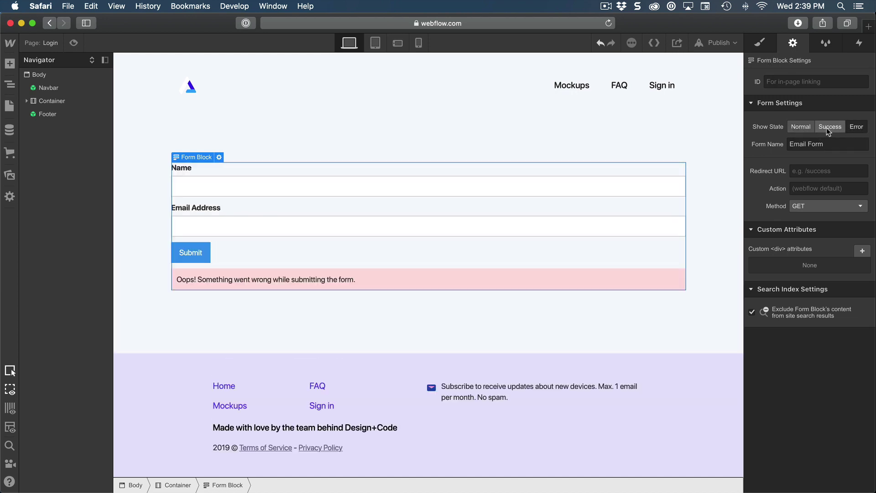
pyautogui.click(803, 128)
pyautogui.click(760, 44)
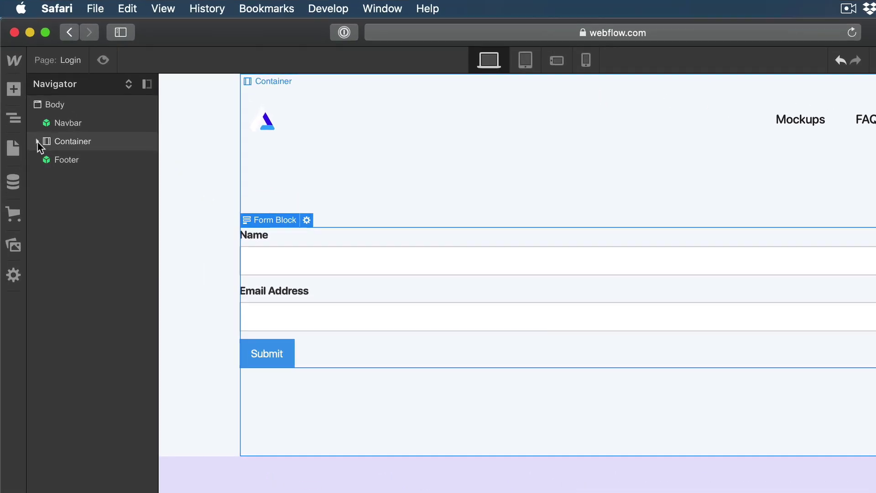
pyautogui.click(26, 101)
pyautogui.click(47, 160)
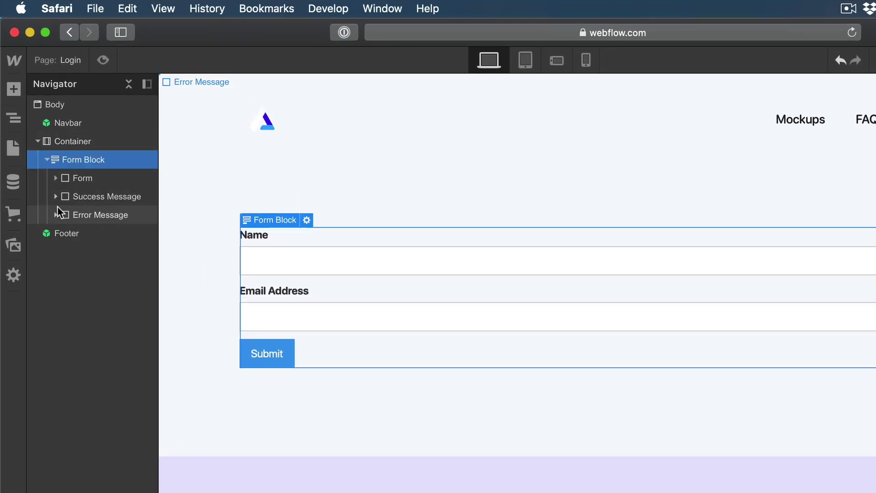
pyautogui.click(55, 178)
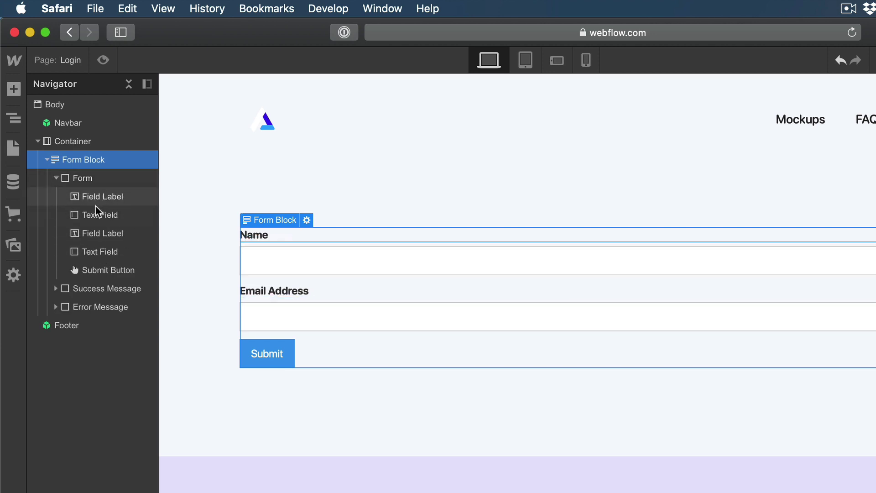
pyautogui.click(108, 253)
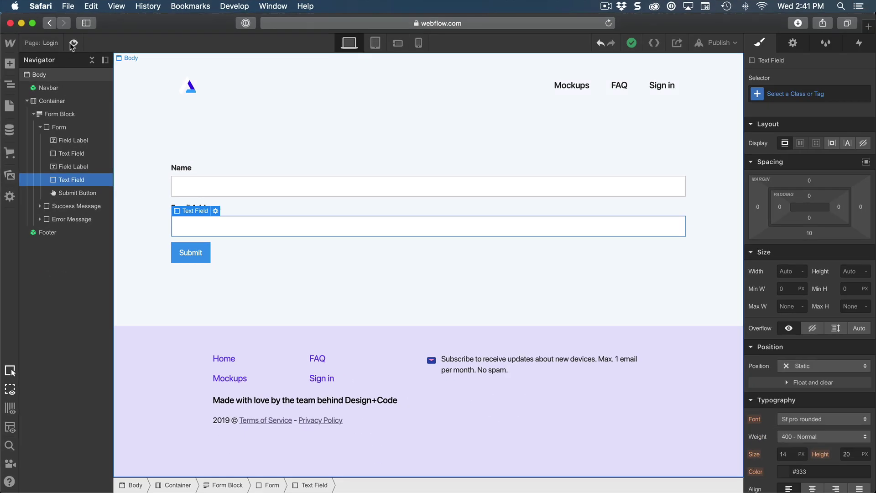
pyautogui.click(103, 60)
pyautogui.click(200, 254)
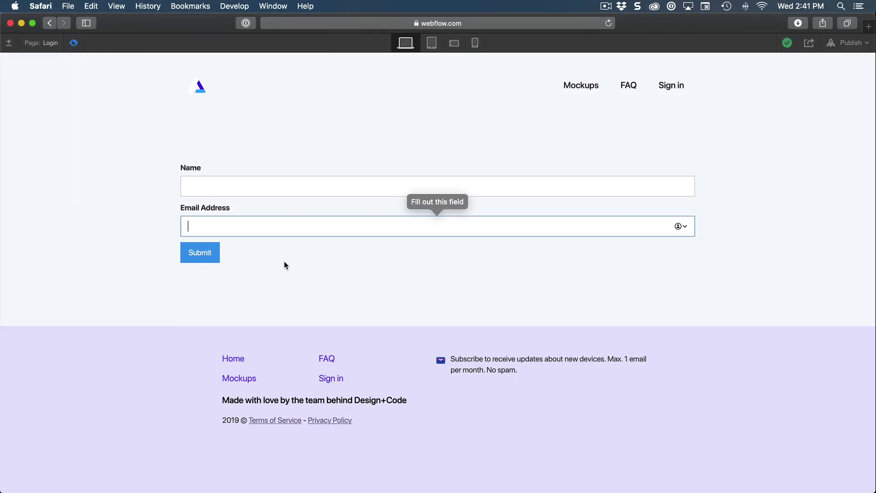
pyautogui.click(236, 188)
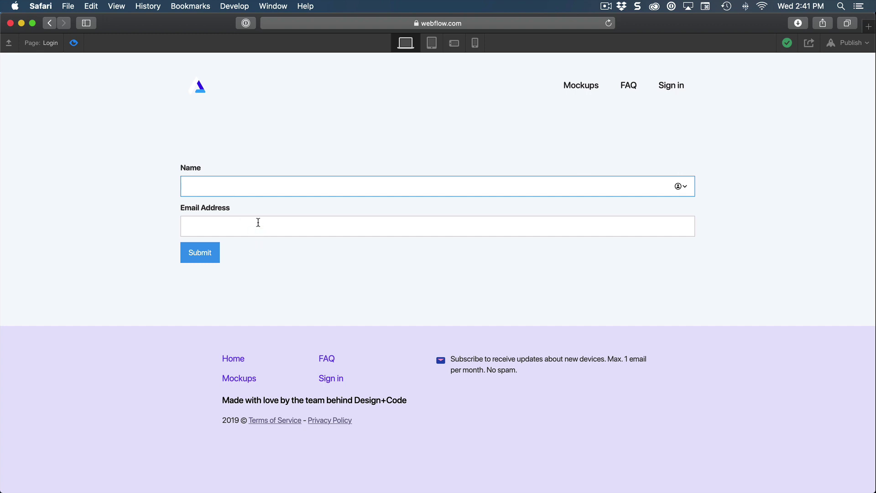
pyautogui.click(249, 227)
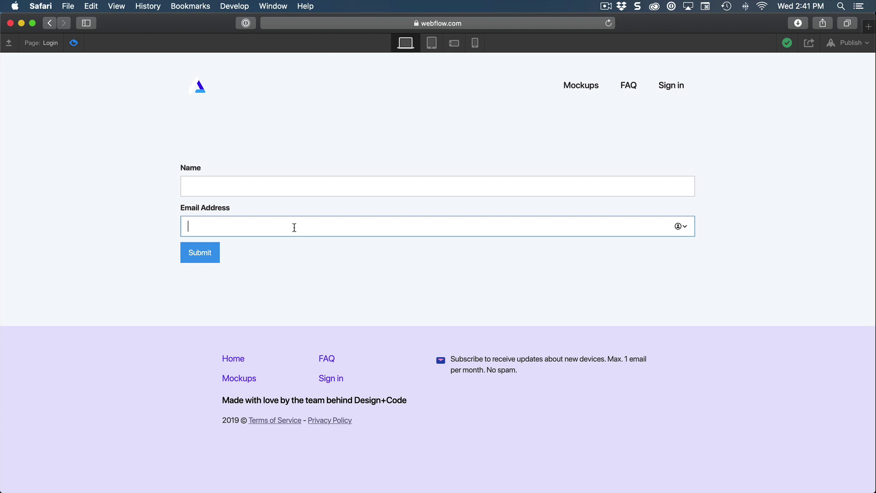
pyautogui.click(237, 183)
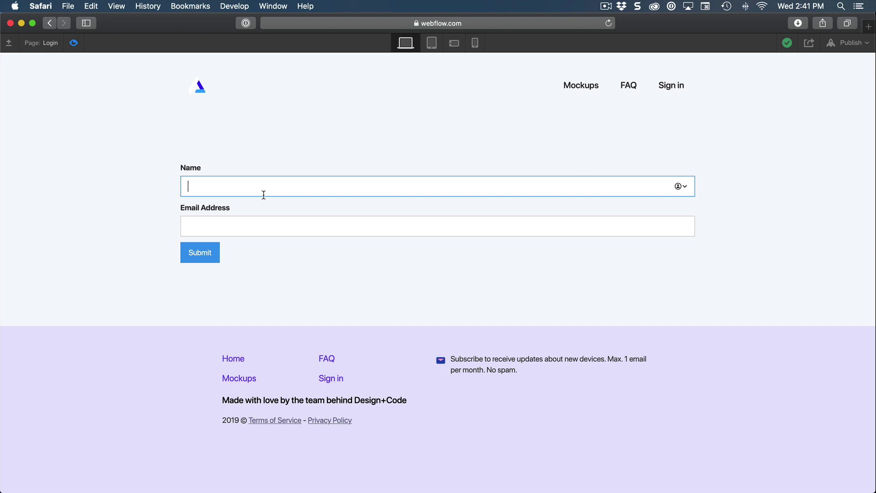
pyautogui.click(74, 42)
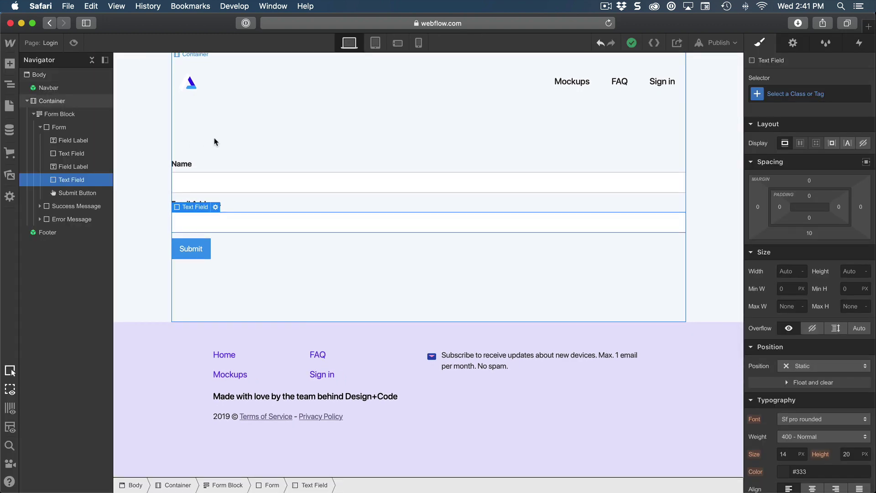
# Step: Select the Name input field and bring up its settings at the Placeholder box
pyautogui.click(77, 156)
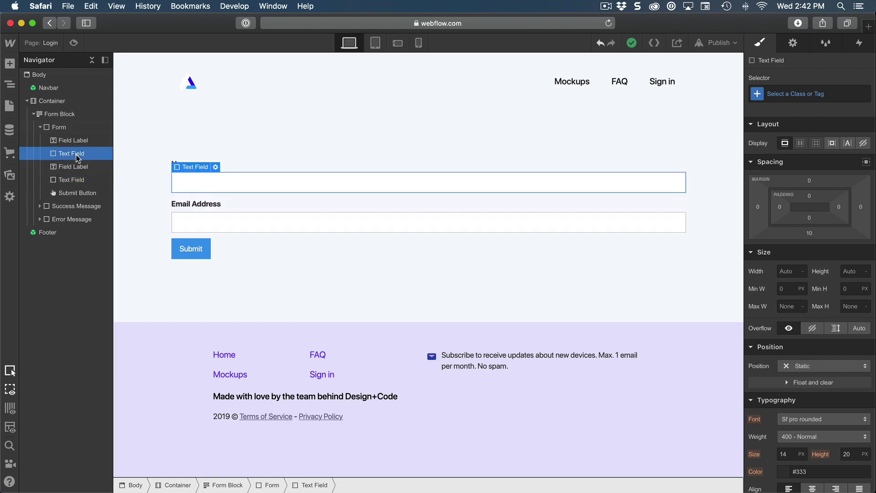
pyautogui.click(793, 43)
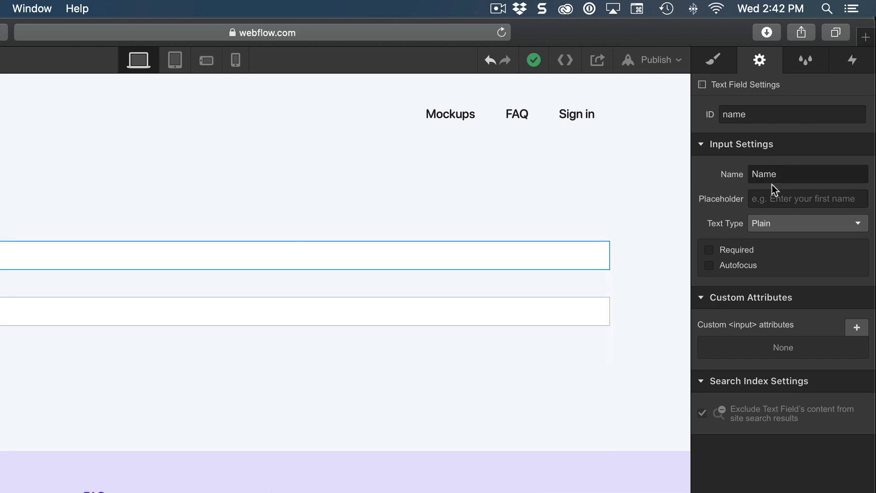
pyautogui.click(783, 201)
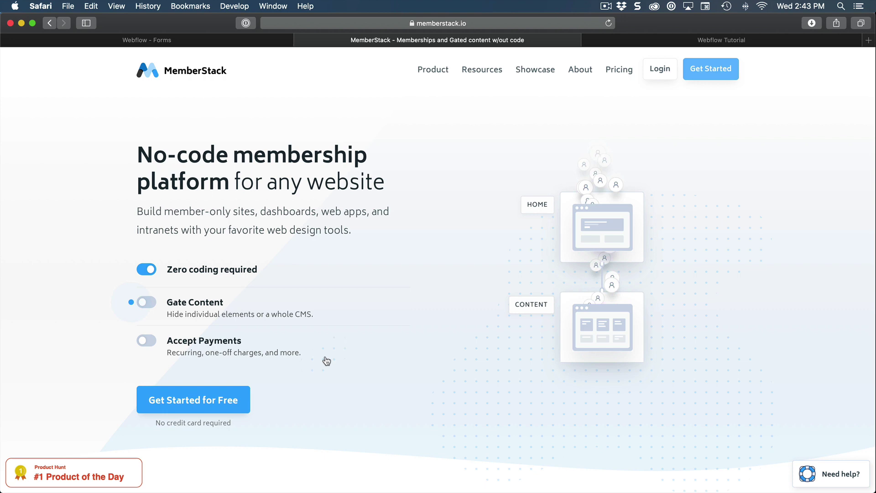
# Step: Review the MemberStack Webflow tutorial, then delete the Name label from the Login form
pyautogui.click(725, 40)
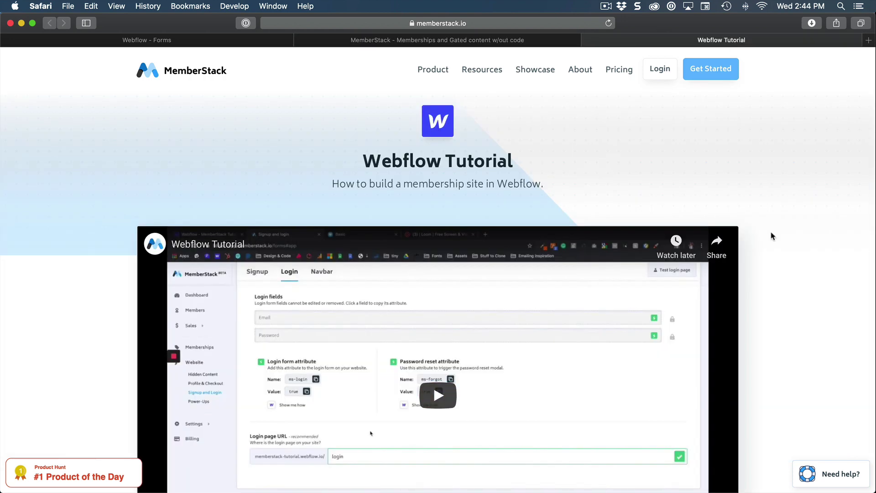
pyautogui.scroll(-3, 773, 236)
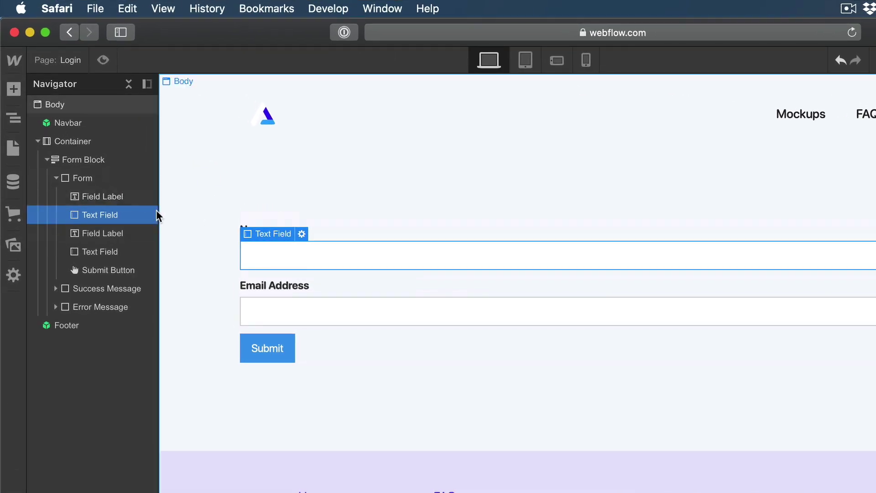
pyautogui.click(100, 201)
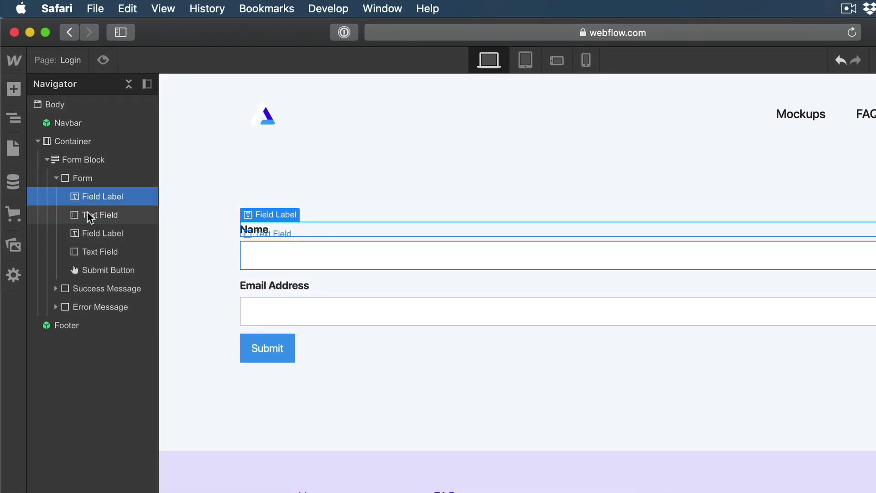
pyautogui.press('BackSpace')
pyautogui.press('BackSpace')
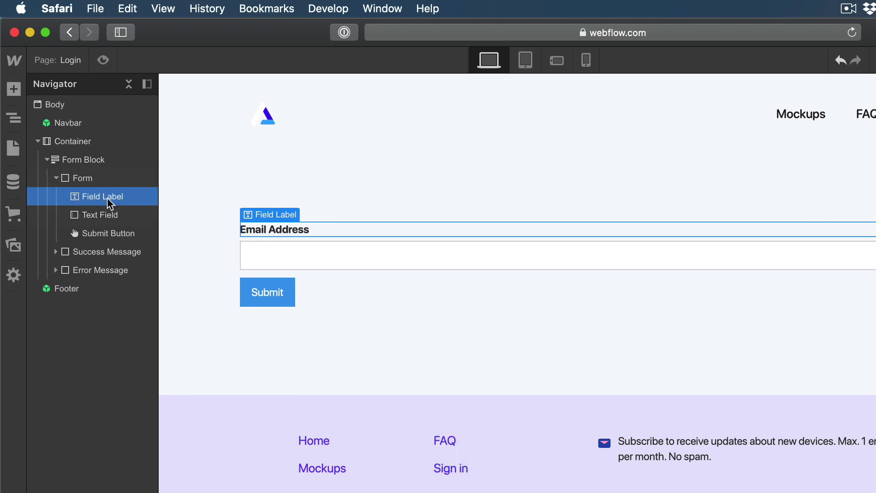
# Step: Add a new input field and a form label to the form
pyautogui.click(90, 179)
pyautogui.press('a')
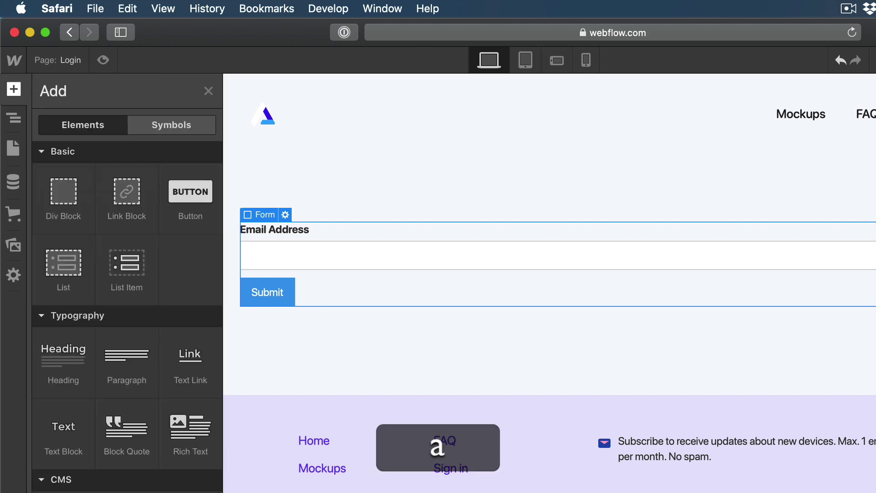
pyautogui.scroll(-6, 122, 386)
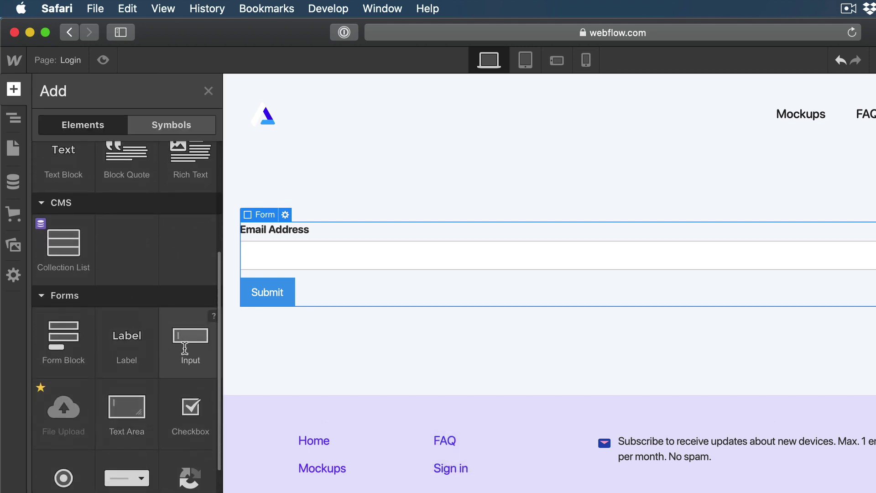
pyautogui.click(185, 347)
pyautogui.press('a')
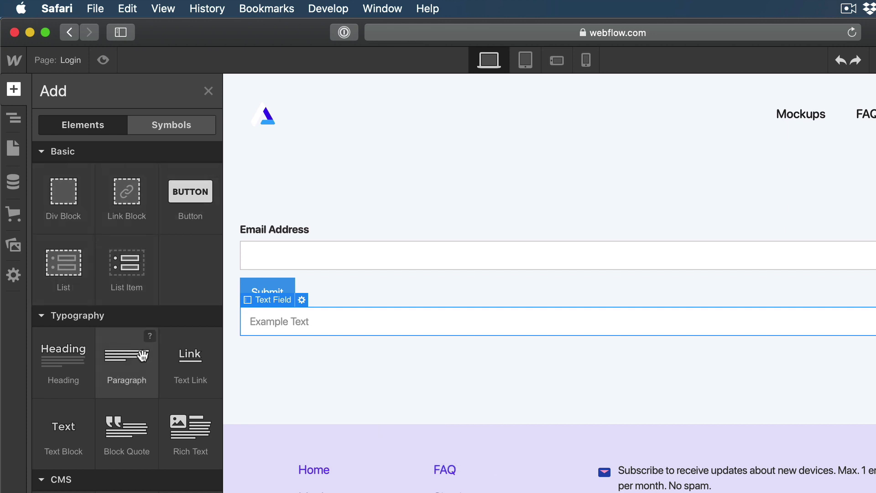
pyautogui.scroll(-3, 143, 362)
pyautogui.scroll(-8, 142, 362)
pyautogui.click(141, 267)
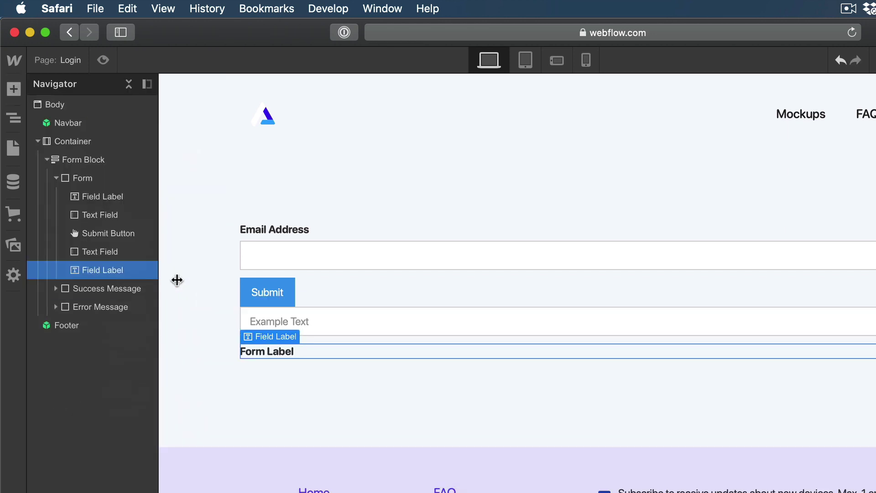
# Step: Move the new label and input field above the Submit button
pyautogui.moveTo(97, 272); pyautogui.dragTo(98, 232)
pyautogui.click(144, 277)
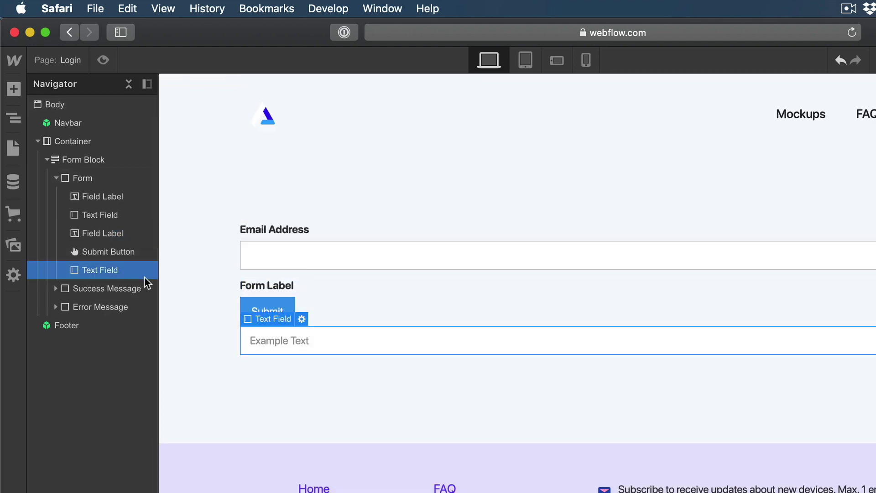
pyautogui.moveTo(100, 274); pyautogui.dragTo(98, 252)
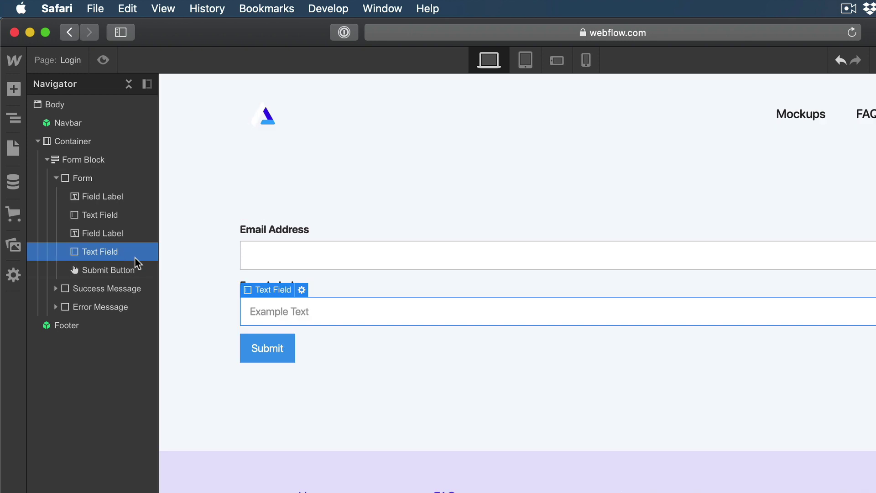
pyautogui.click(107, 233)
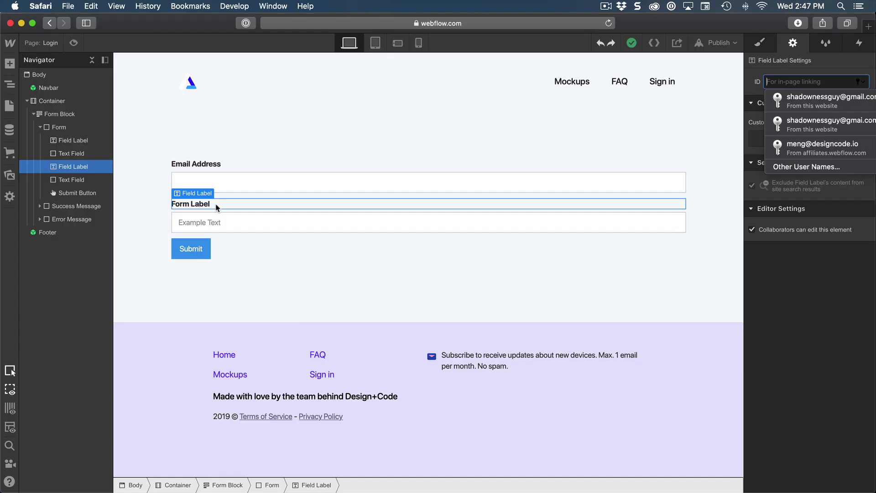
# Step: Rename the label to Password and give the field name Password and placeholder 'Your password'
pyautogui.doubleClick(217, 204)
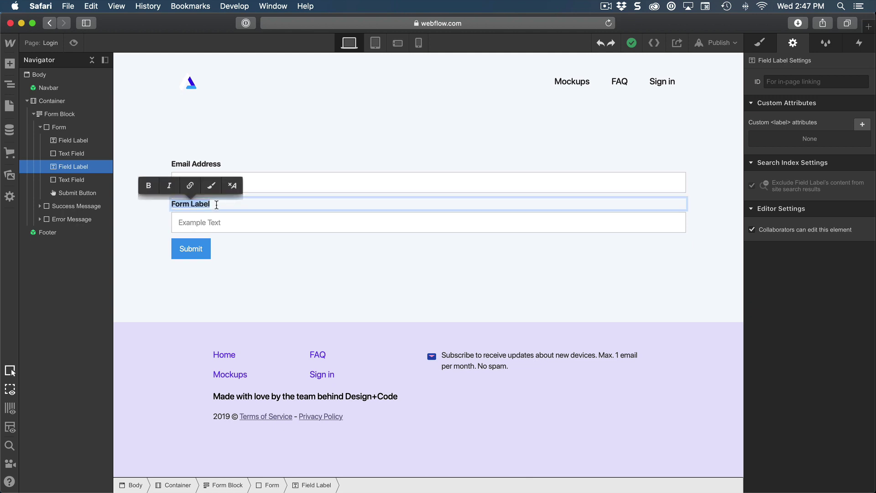
pyautogui.write('Password')
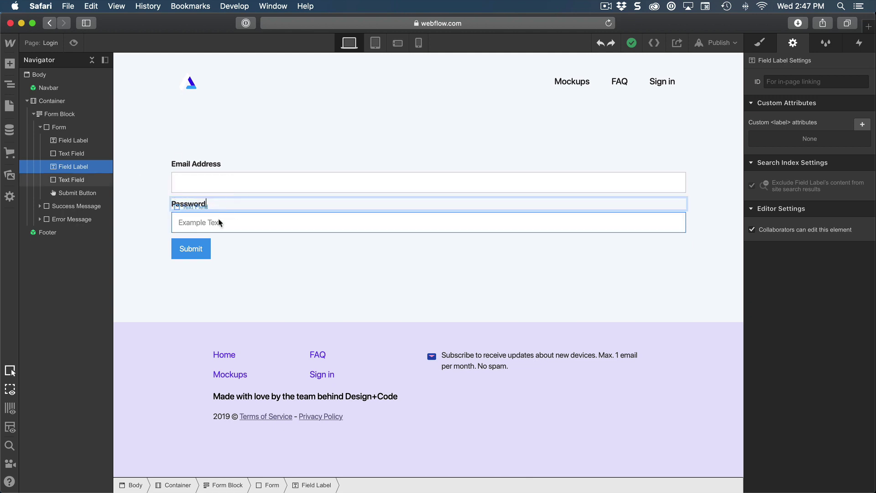
pyautogui.click(197, 223)
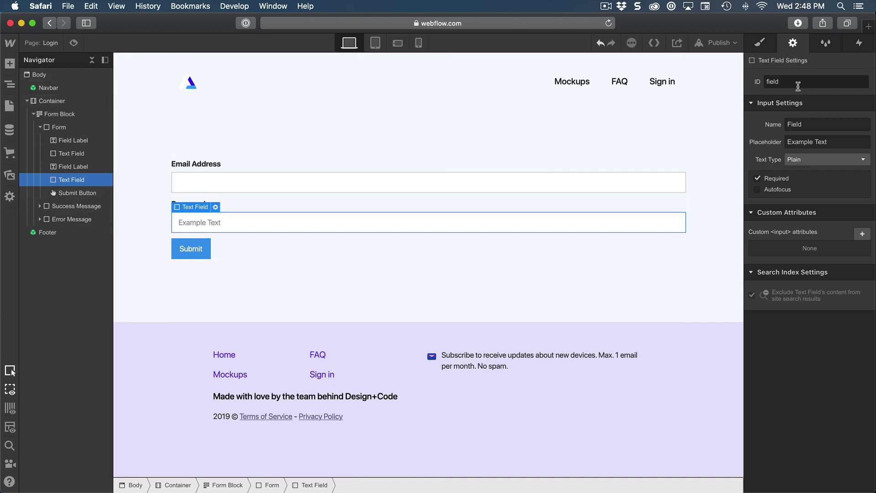
pyautogui.click(814, 124)
pyautogui.write('Password')
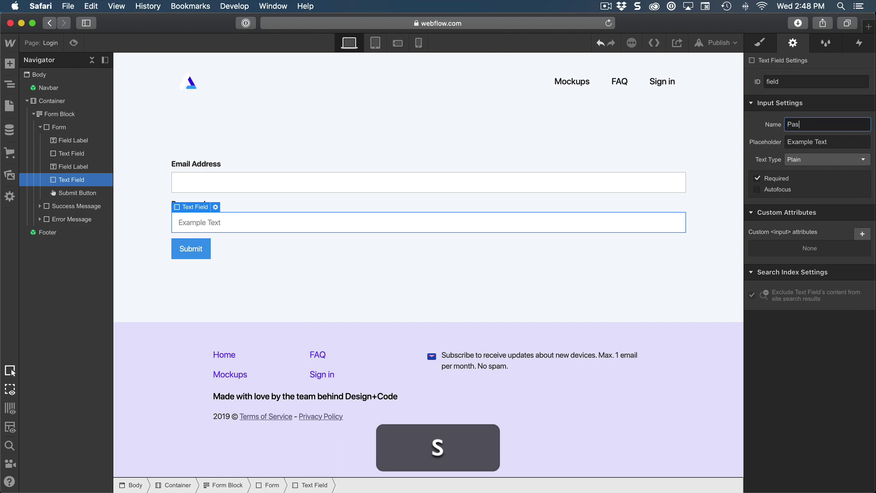
pyautogui.press('Return')
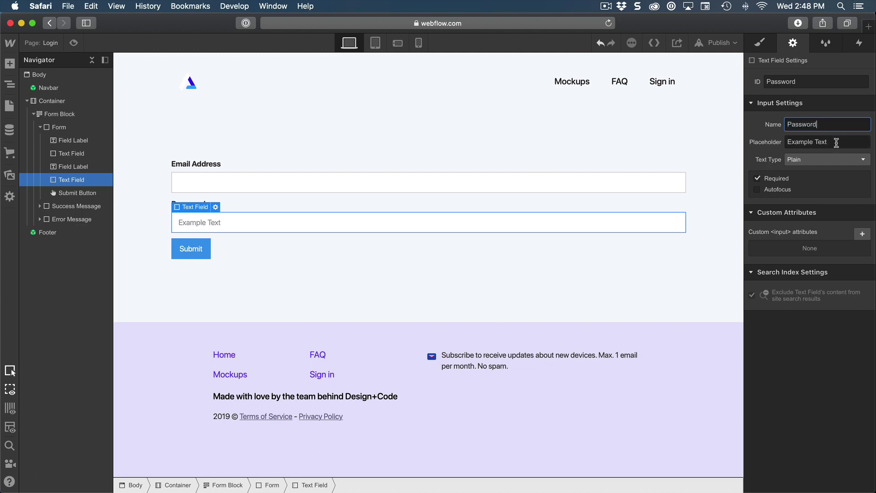
pyautogui.click(837, 142)
pyautogui.write('Your password')
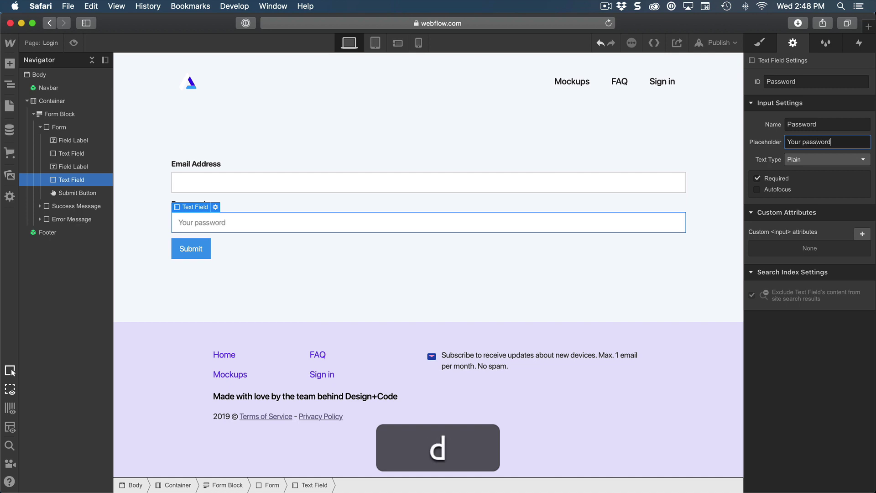
pyautogui.press('Return')
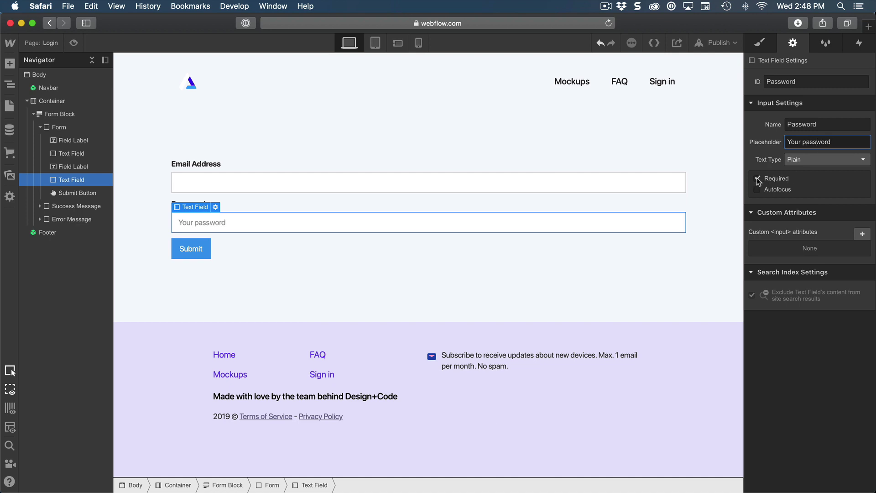
# Step: Give the Email Address field the placeholder 'Your email'
pyautogui.click(410, 190)
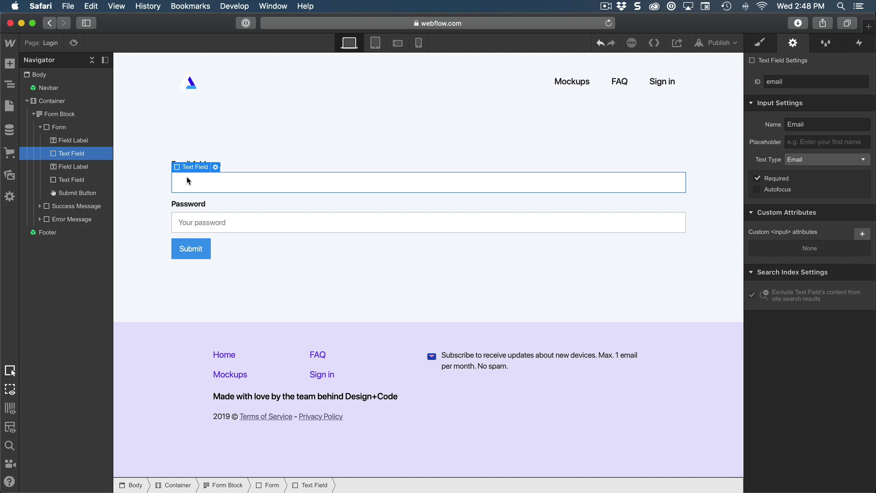
pyautogui.click(790, 142)
pyautogui.write('Your')
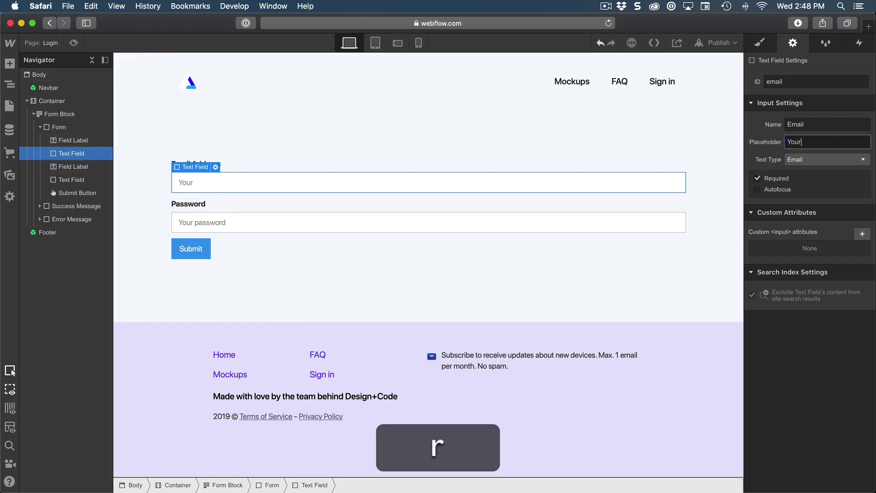
pyautogui.write(' email')
pyautogui.press('Return')
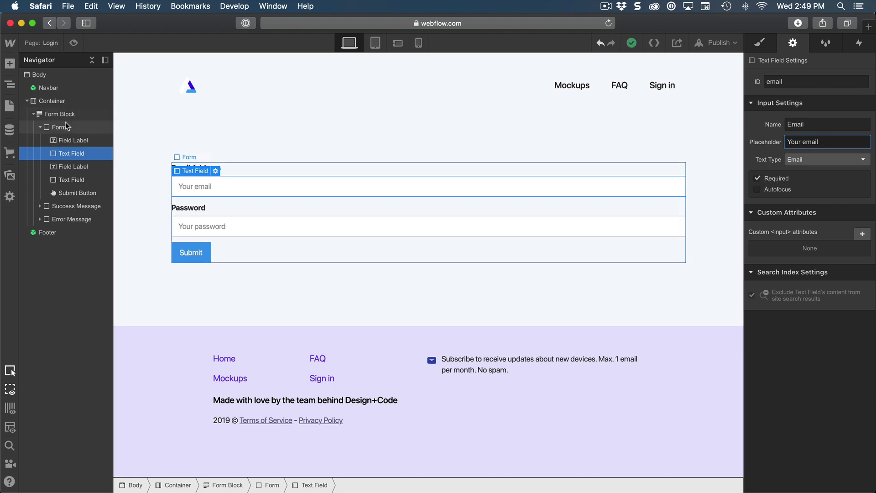
pyautogui.click(37, 116)
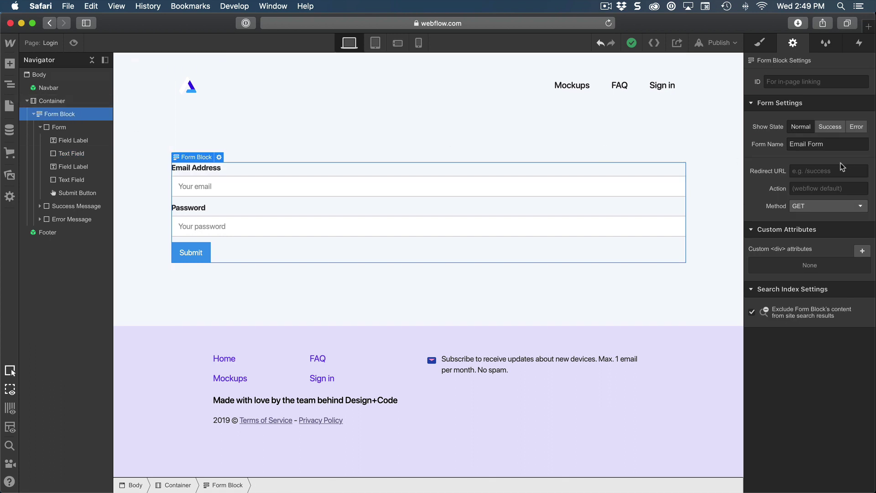
pyautogui.click(823, 128)
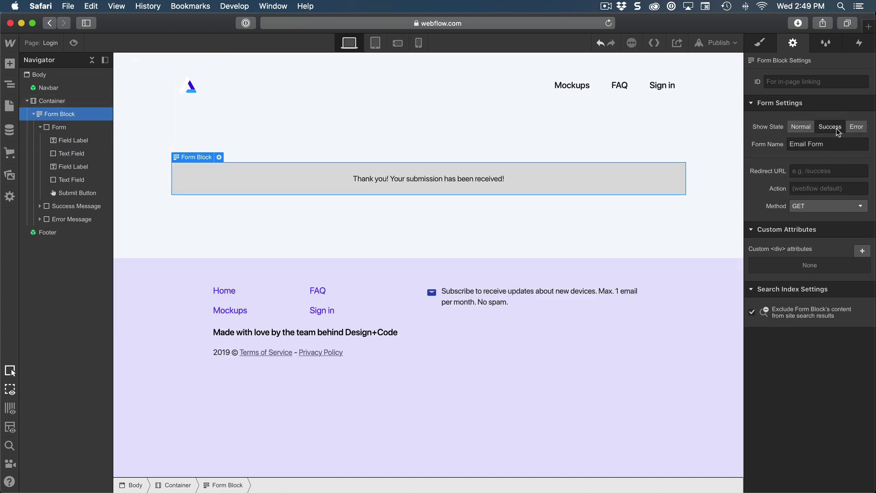
pyautogui.click(857, 129)
pyautogui.click(834, 127)
pyautogui.click(855, 128)
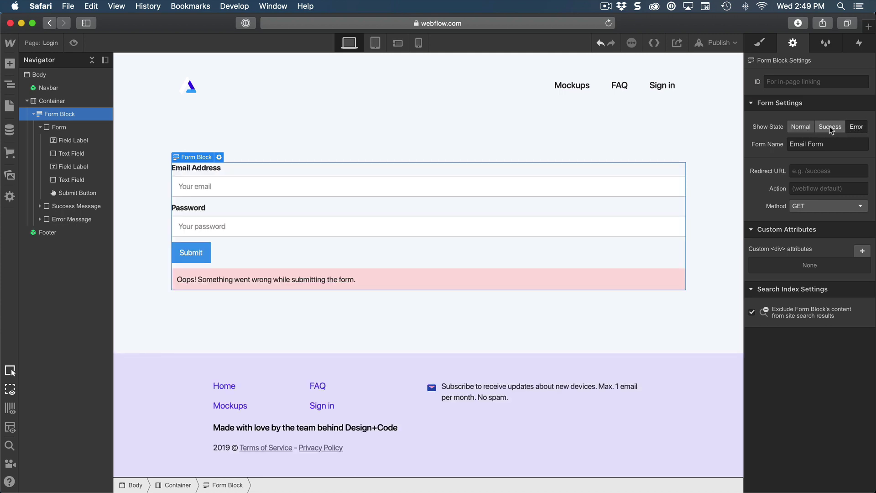
pyautogui.click(830, 127)
pyautogui.click(799, 126)
pyautogui.click(857, 128)
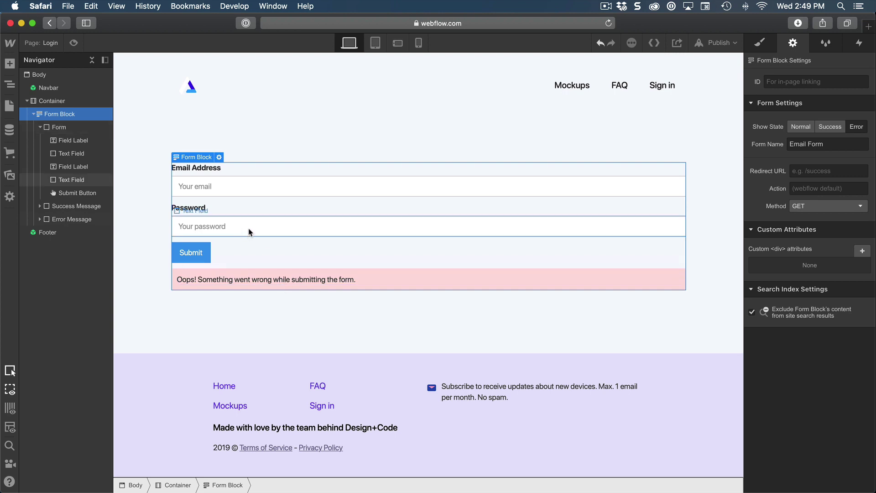
pyautogui.click(806, 131)
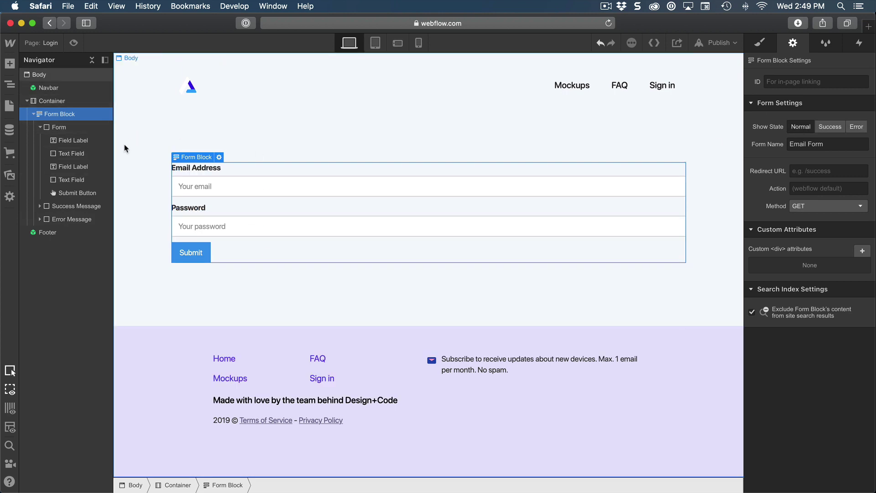
# Step: Confirm the email field uses the Email type and set the password field's Text Type to Password
pyautogui.click(80, 140)
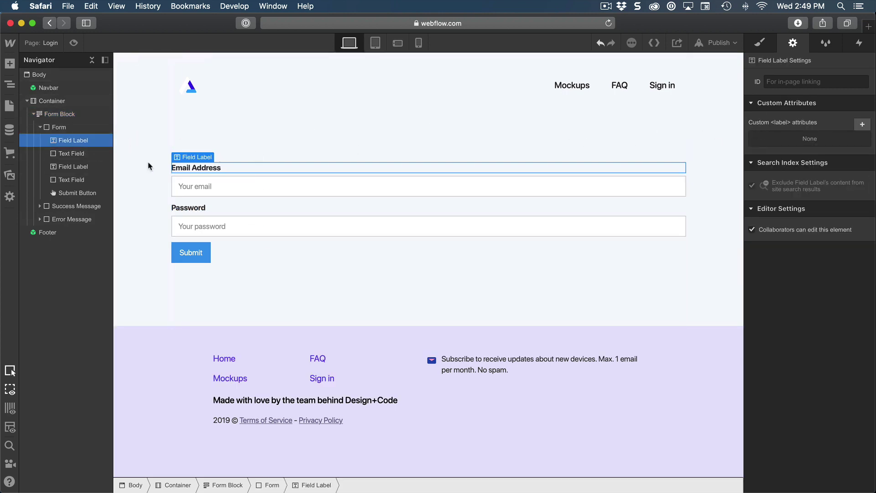
pyautogui.click(84, 153)
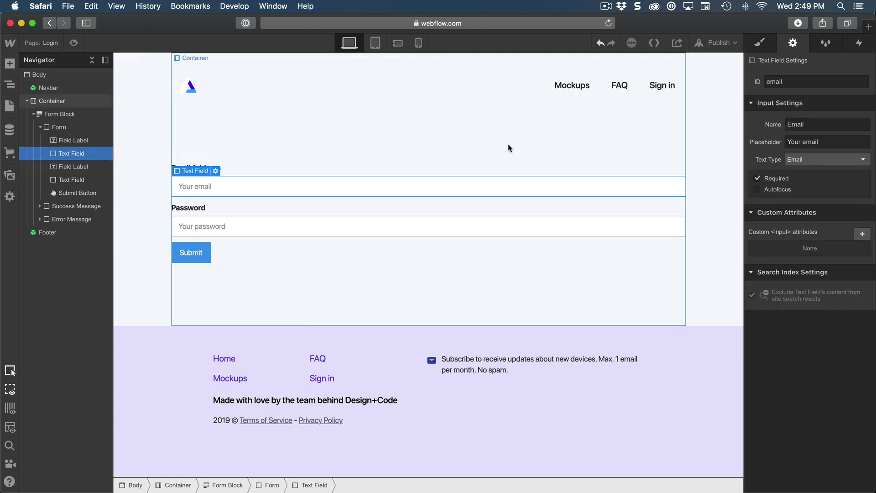
pyautogui.click(817, 160)
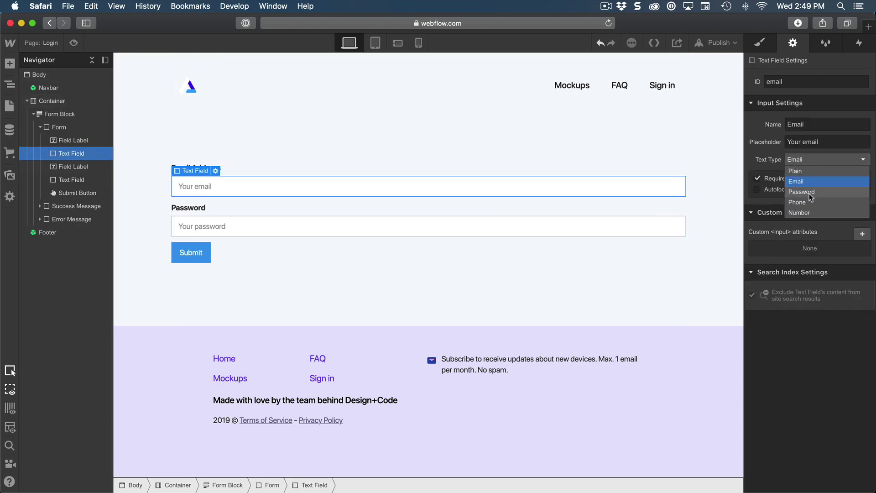
pyautogui.click(73, 181)
pyautogui.click(795, 160)
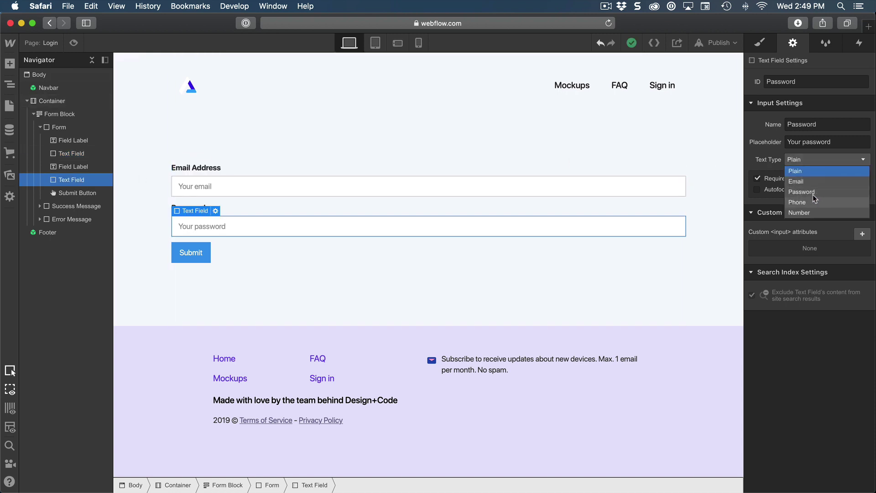
pyautogui.press('Escape')
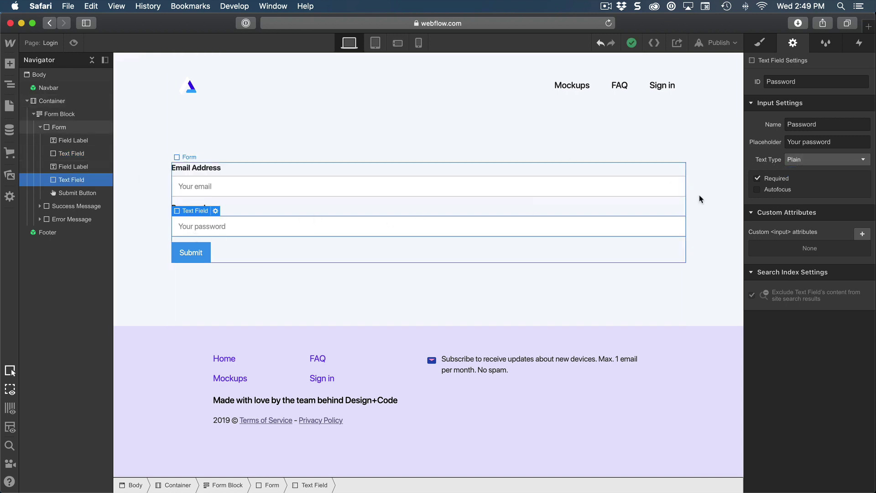
pyautogui.click(800, 161)
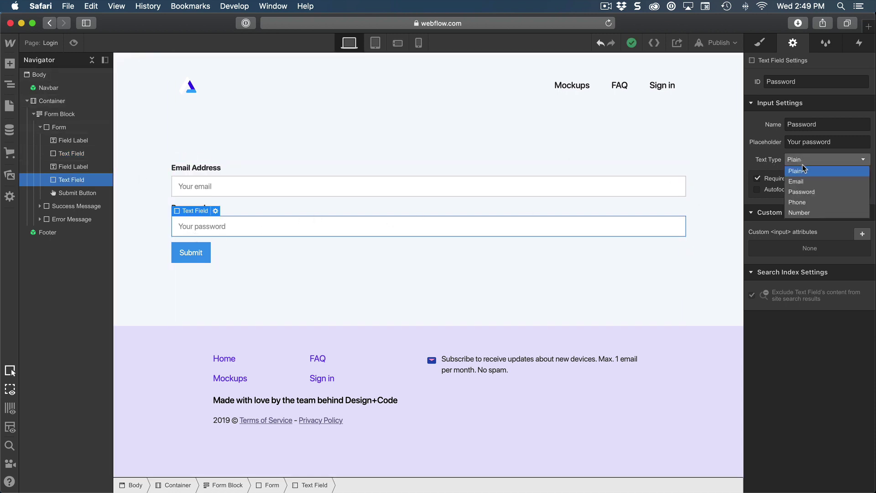
pyautogui.click(804, 193)
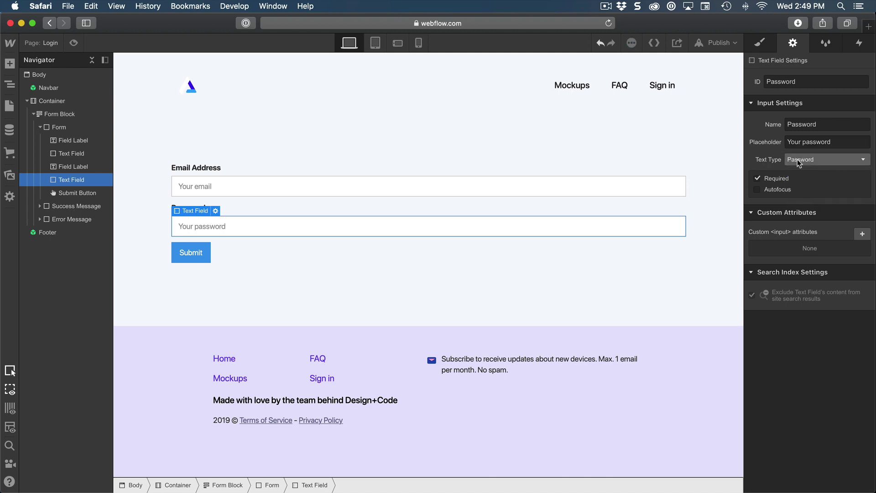
pyautogui.click(77, 156)
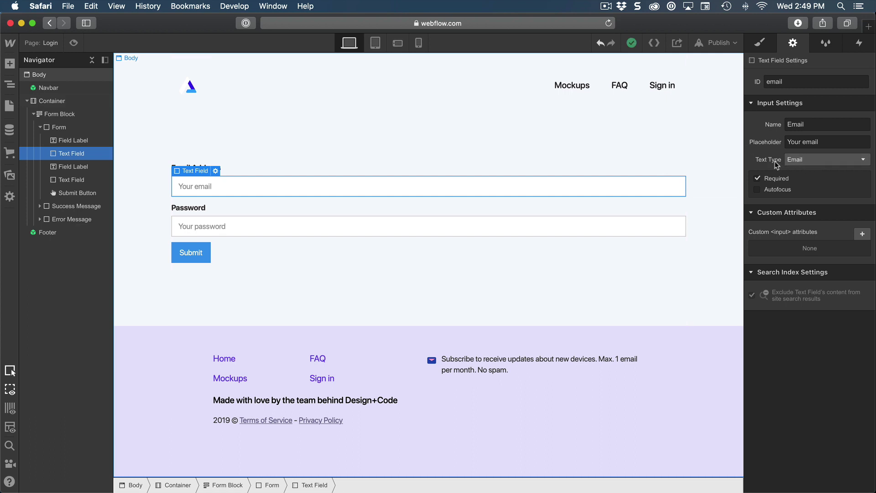
pyautogui.click(79, 181)
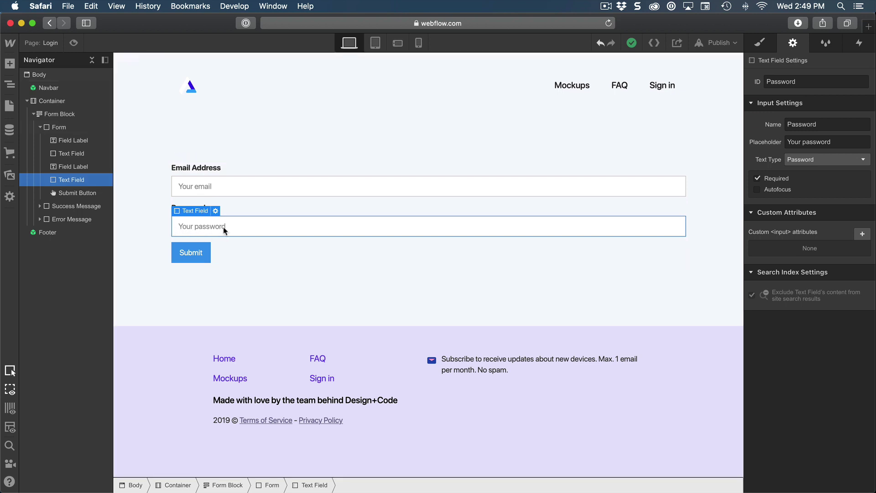
pyautogui.click(64, 115)
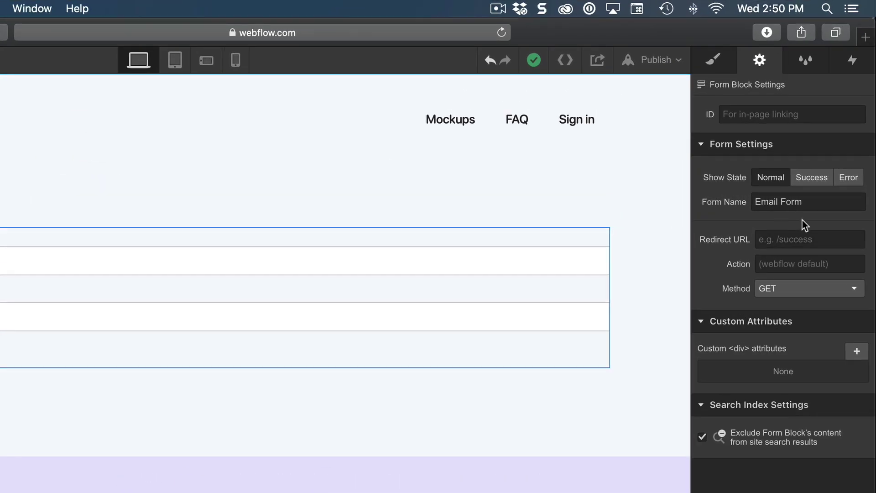
pyautogui.click(798, 173)
pyautogui.click(783, 258)
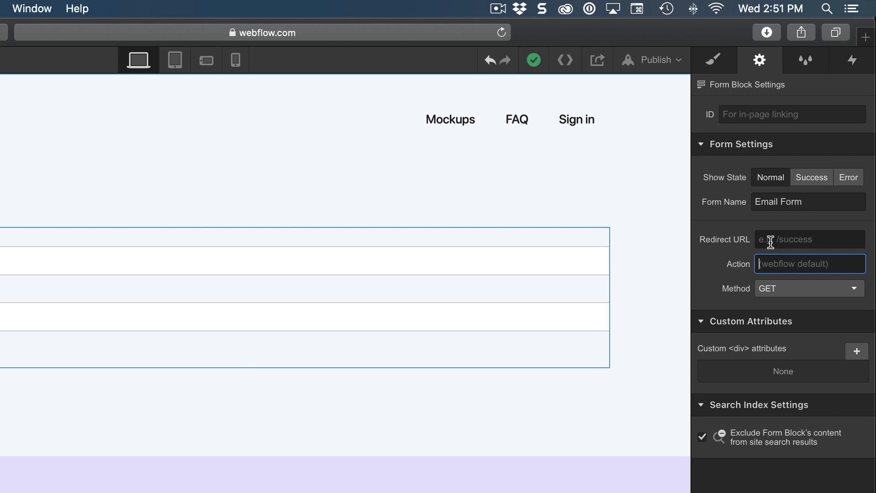
pyautogui.click(771, 240)
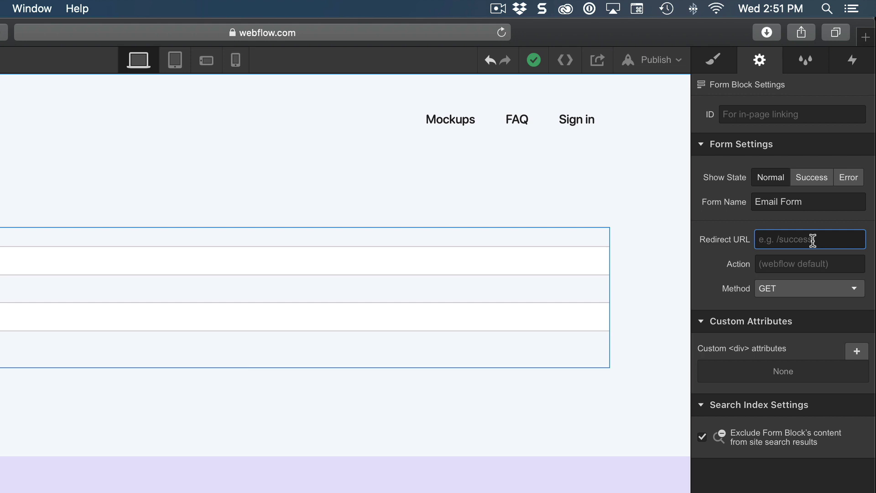
pyautogui.click(803, 258)
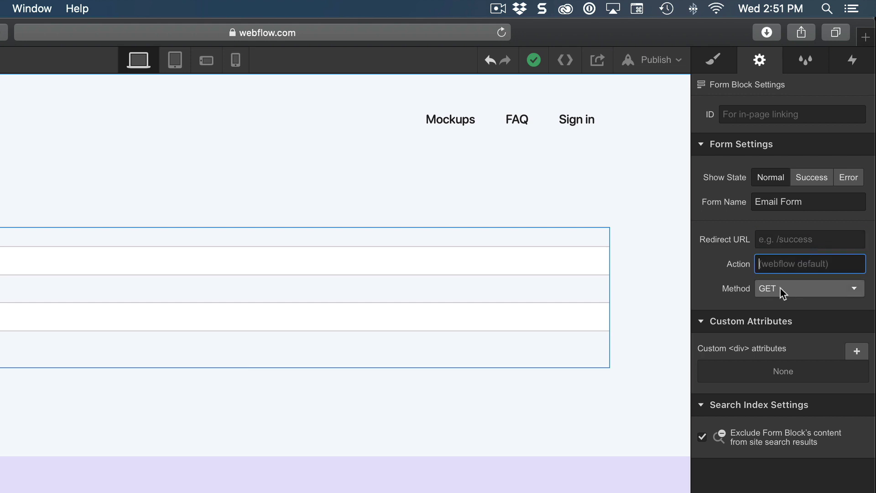
pyautogui.click(797, 289)
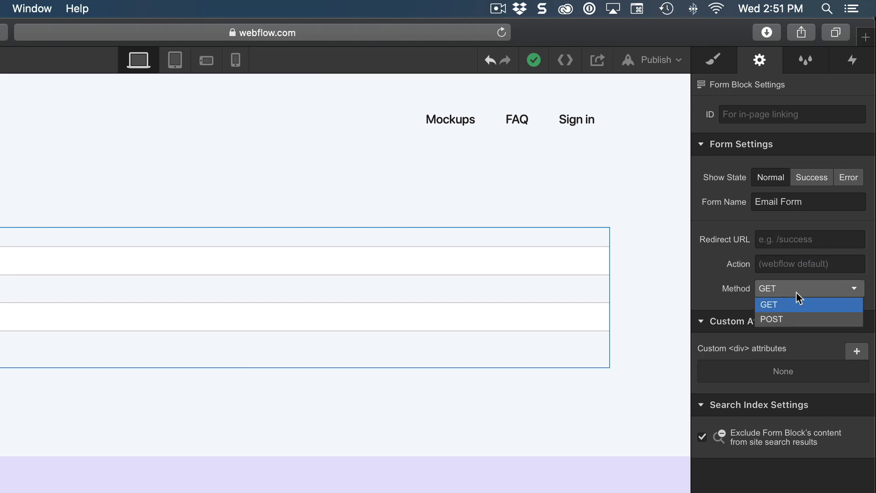
pyautogui.click(776, 305)
pyautogui.click(785, 264)
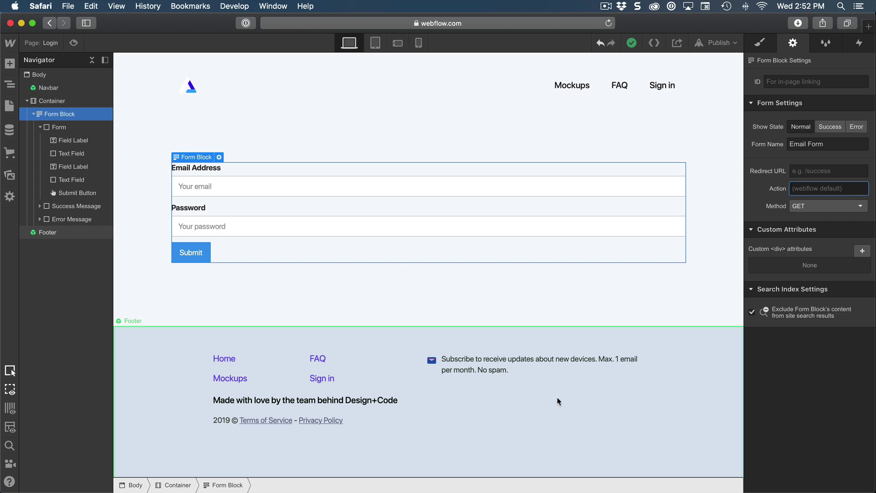
# Step: Edit the Footer symbol and drag a Form Block into its Newsletter container
pyautogui.doubleClick(547, 389)
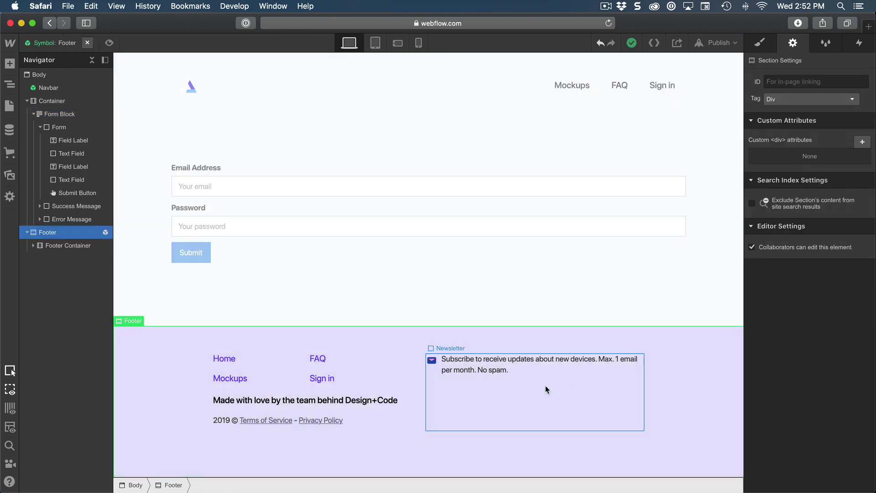
pyautogui.click(492, 395)
pyautogui.click(504, 372)
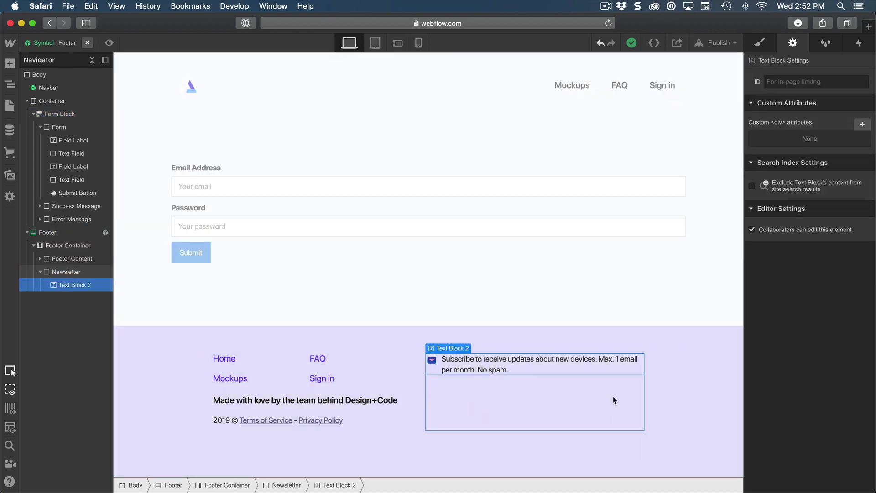
pyautogui.click(65, 272)
pyautogui.press('a')
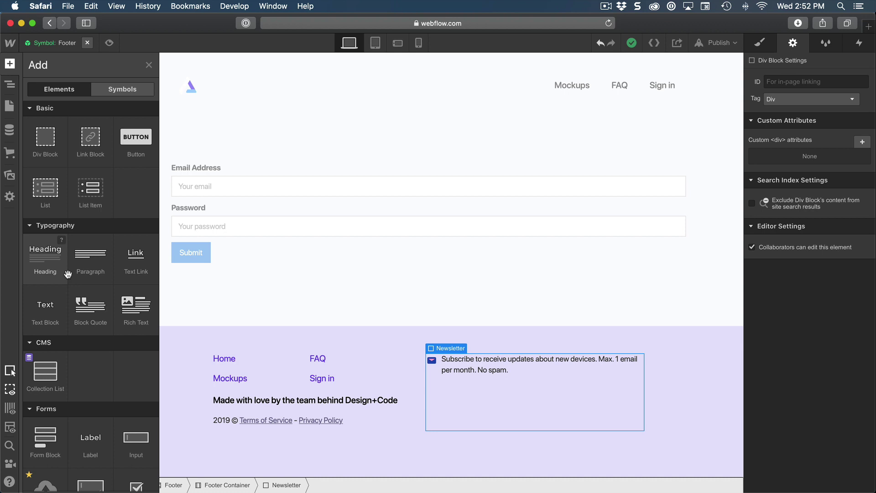
pyautogui.scroll(-3, 88, 287)
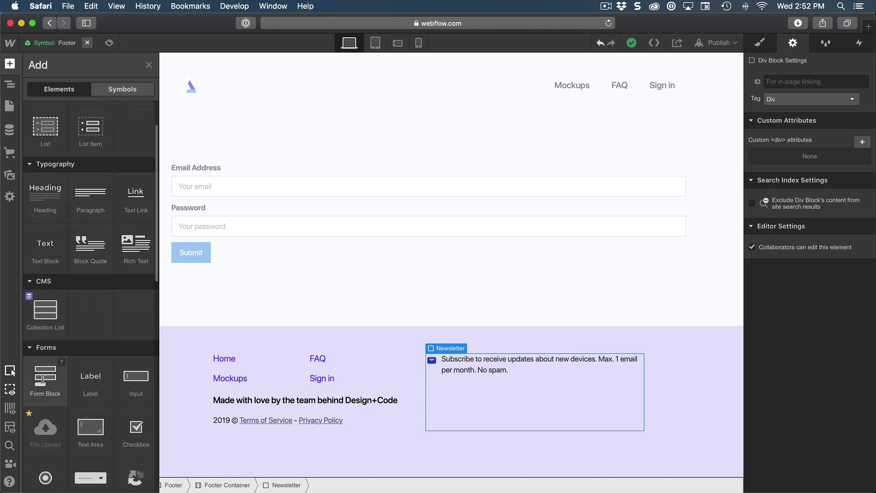
pyautogui.moveTo(45, 376); pyautogui.dragTo(525, 397)
pyautogui.scroll(-3, 555, 365)
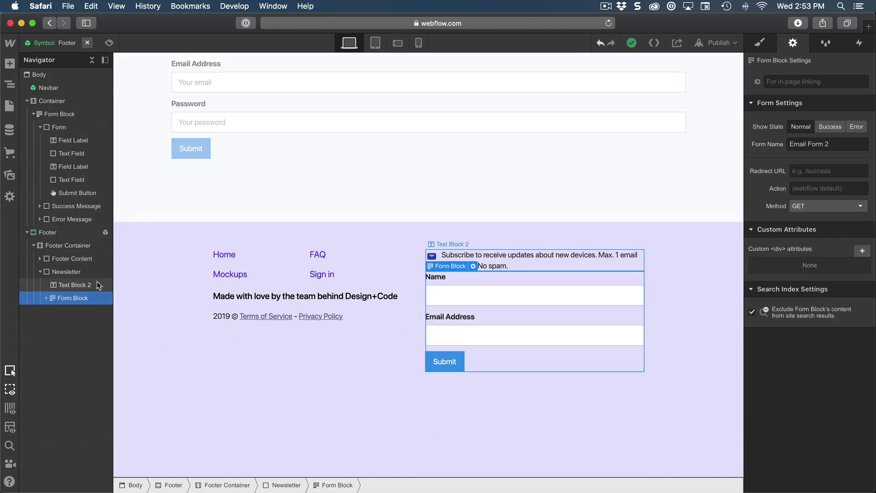
pyautogui.click(46, 297)
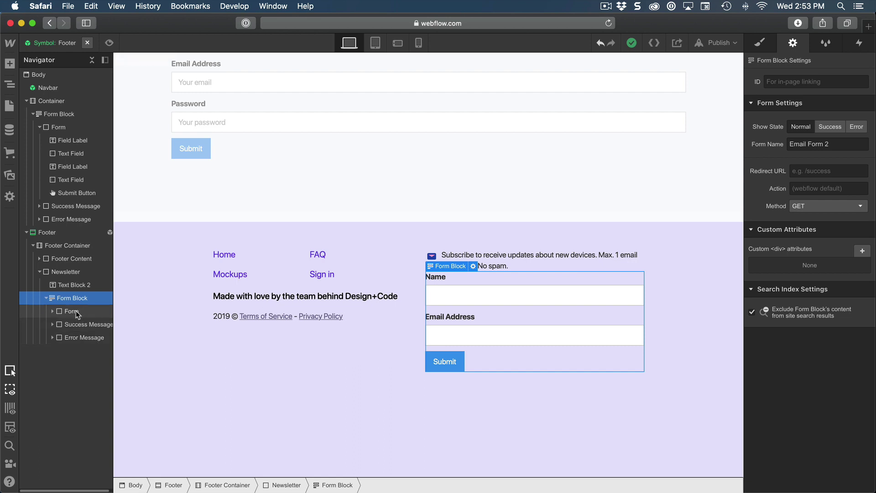
# Step: Delete the Name label and Name input from the newsletter form
pyautogui.click(61, 312)
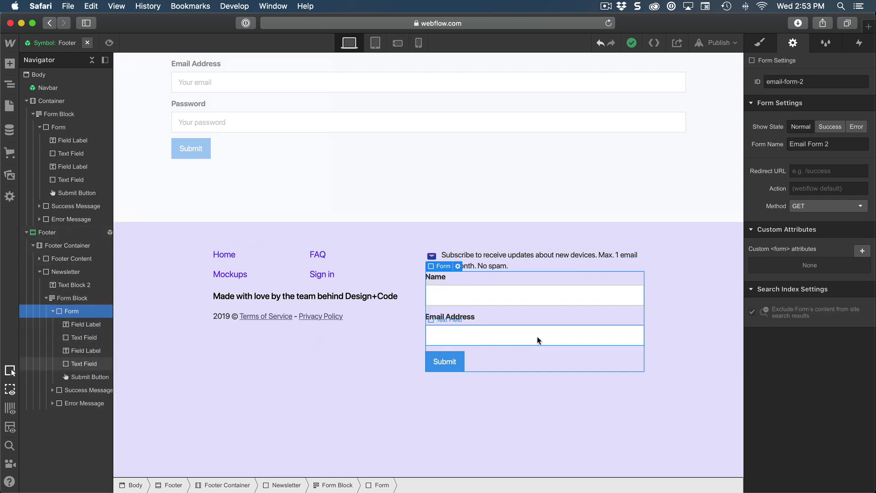
pyautogui.click(82, 325)
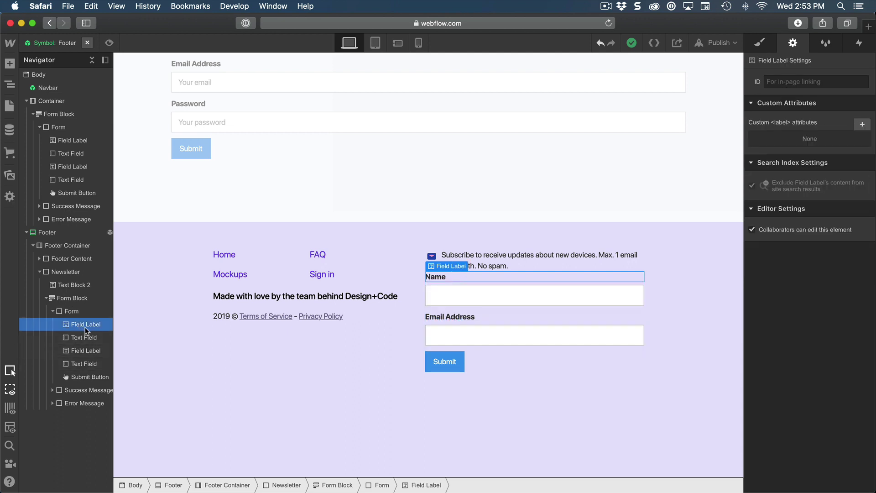
pyautogui.press('BackSpace')
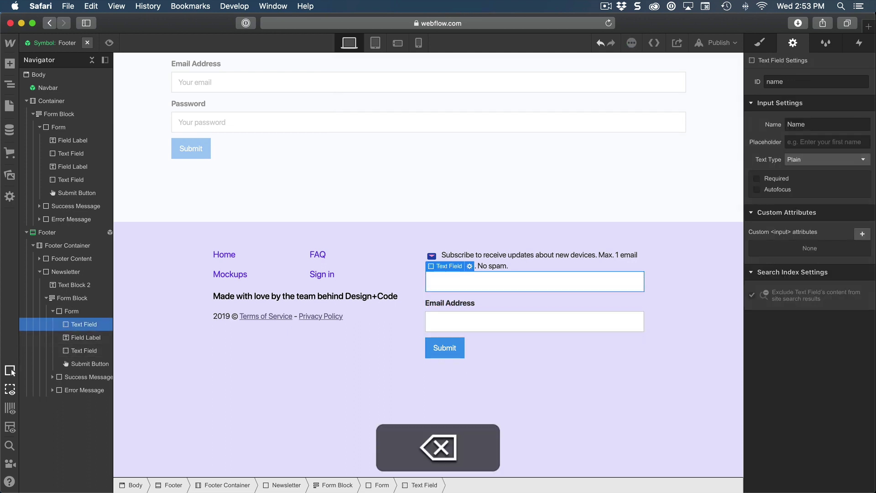
pyautogui.press('BackSpace')
pyautogui.press('BackSpace')
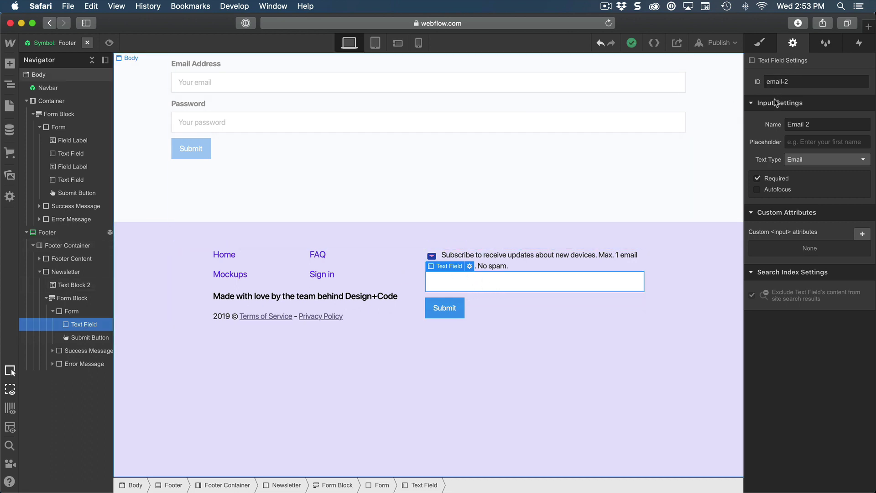
# Step: Remove the trailing 2 from the email field's name and set placeholder 'Your email'
pyautogui.click(824, 124)
pyautogui.press('BackSpace')
pyautogui.press('Return')
pyautogui.click(808, 142)
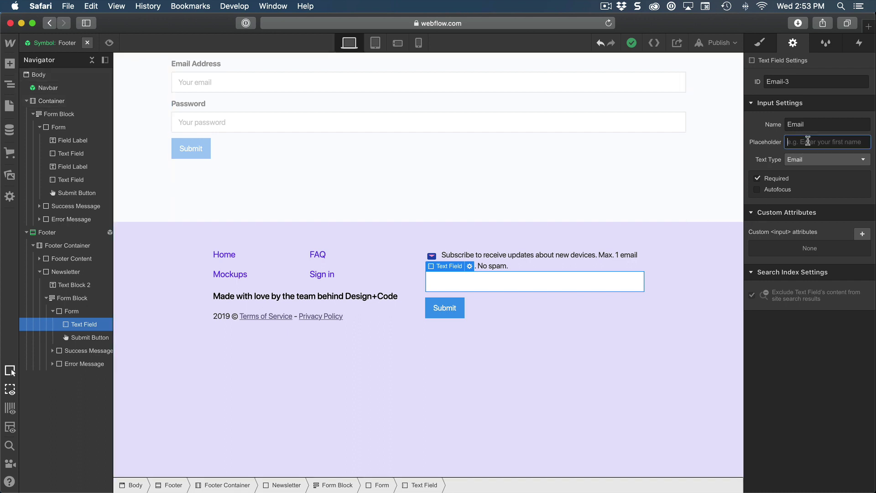
pyautogui.write('Your email')
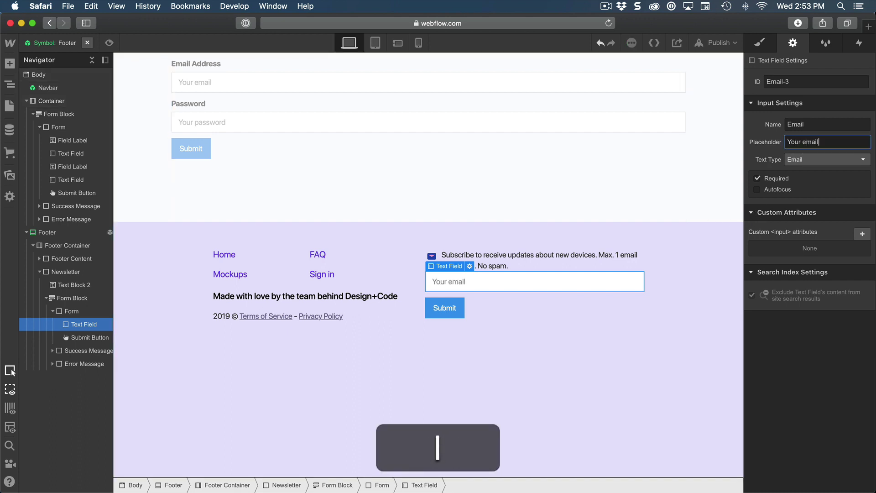
pyautogui.press('Return')
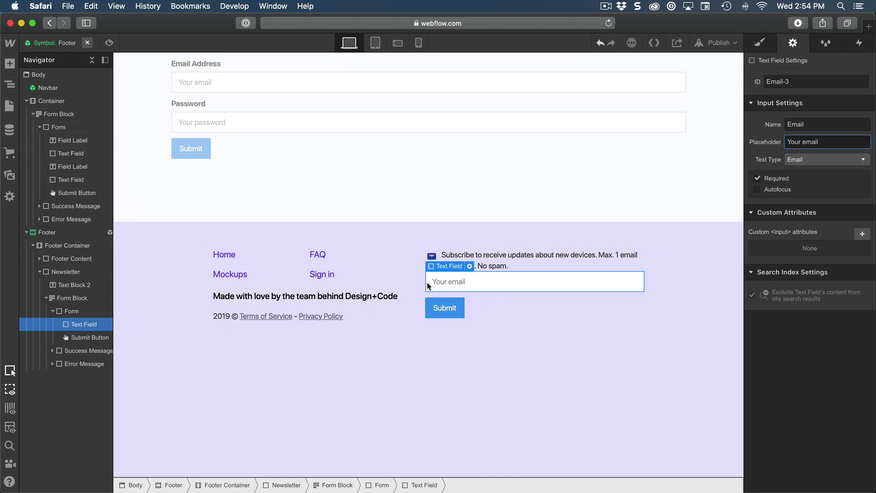
# Step: Open the Webflow audience's Embedded forms page via Manage Audience > Signup forms
pyautogui.click(570, 291)
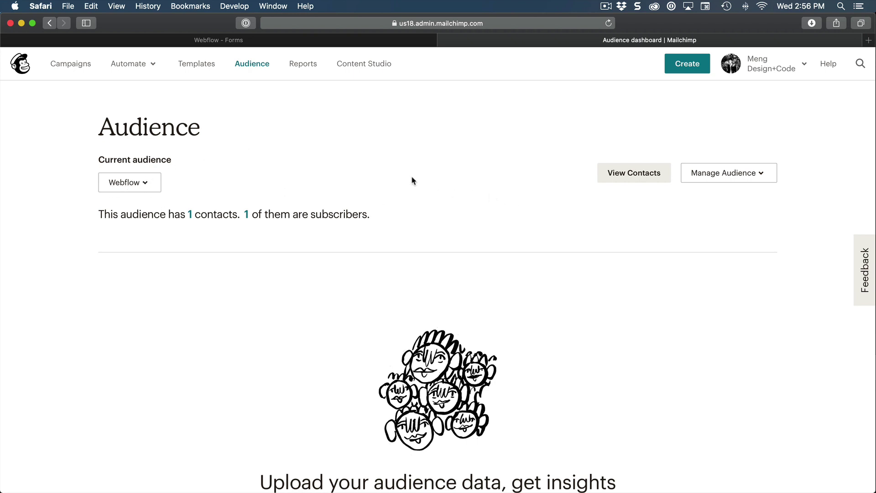
pyautogui.scroll(-5, 413, 181)
pyautogui.scroll(5, 689, 170)
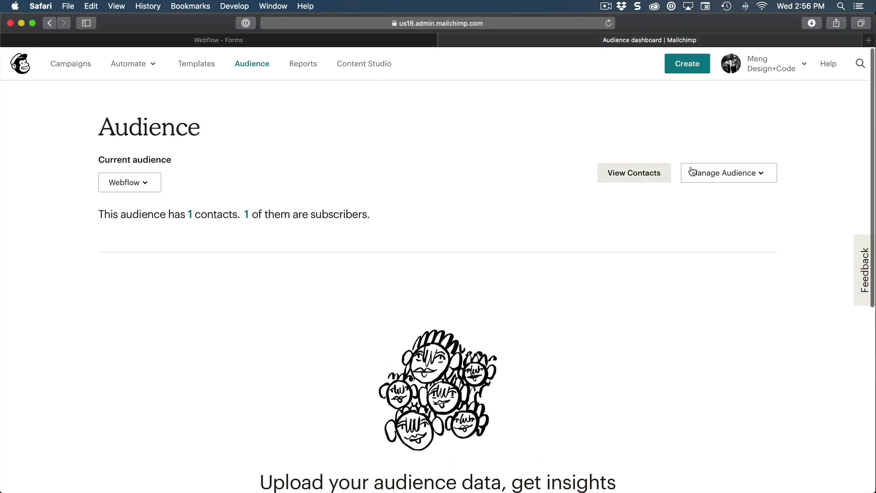
pyautogui.click(718, 178)
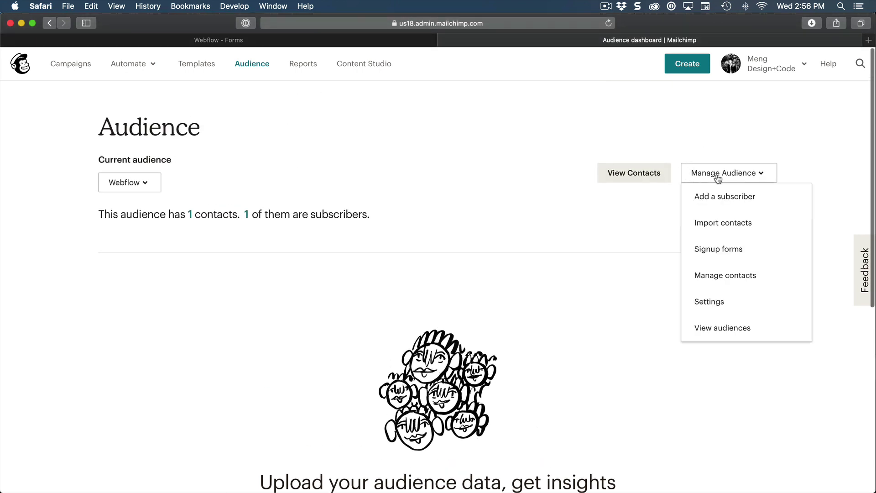
pyautogui.click(717, 250)
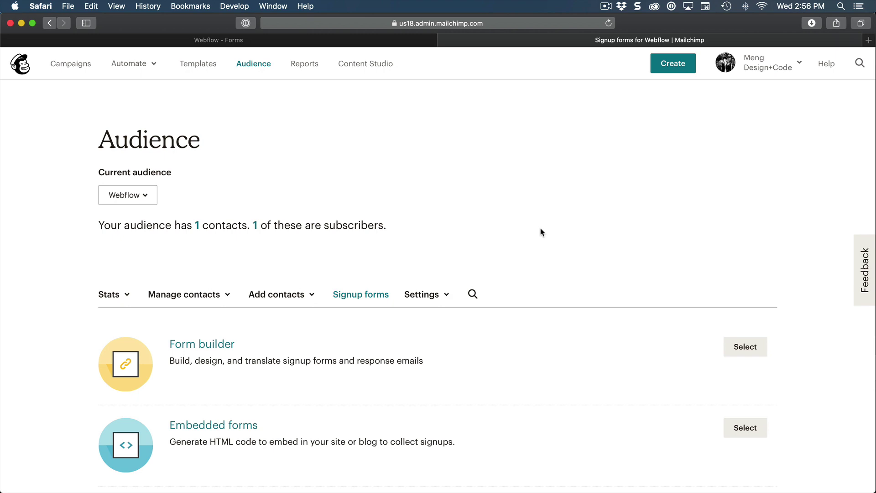
pyautogui.scroll(-3, 541, 232)
pyautogui.scroll(-2, 541, 232)
pyautogui.scroll(4, 541, 232)
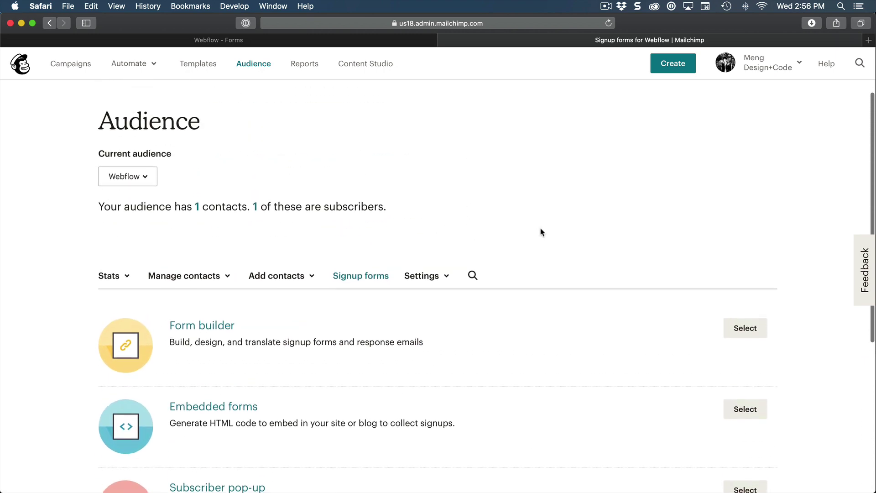
pyautogui.scroll(-3, 541, 232)
pyautogui.scroll(-1, 339, 325)
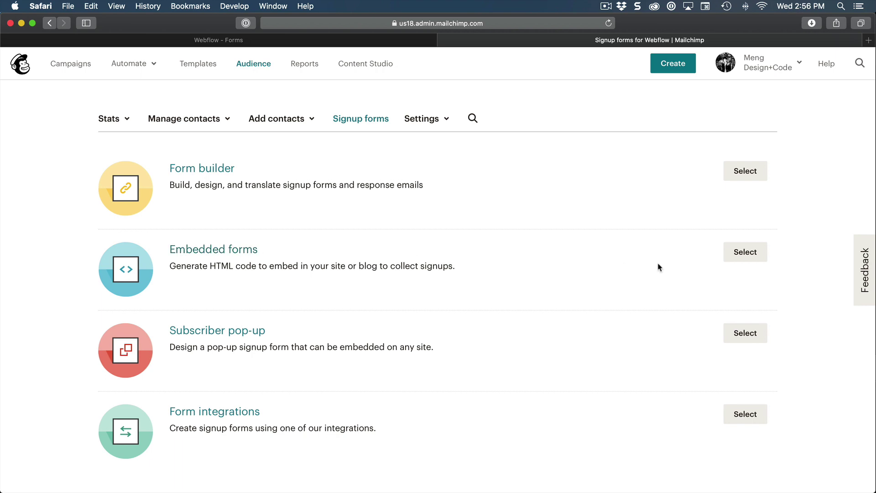
pyautogui.click(250, 253)
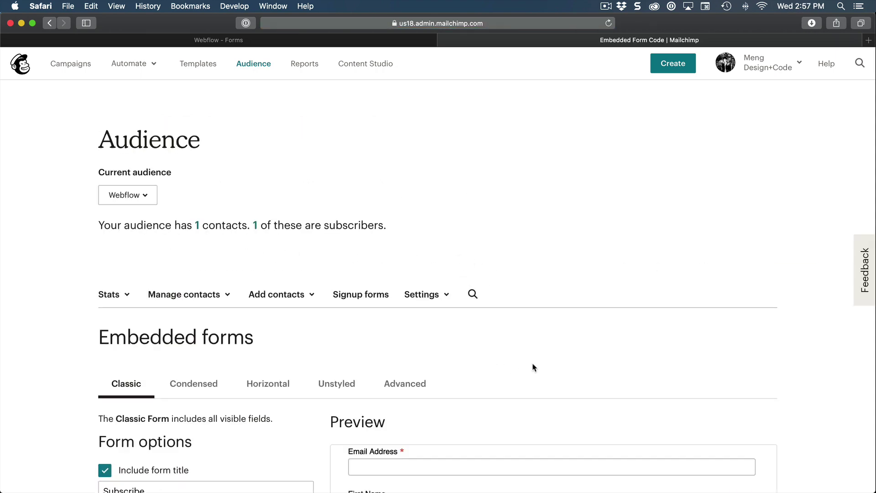
# Step: Switch the embedded signup form to the Unstyled version
pyautogui.scroll(-6, 777, 303)
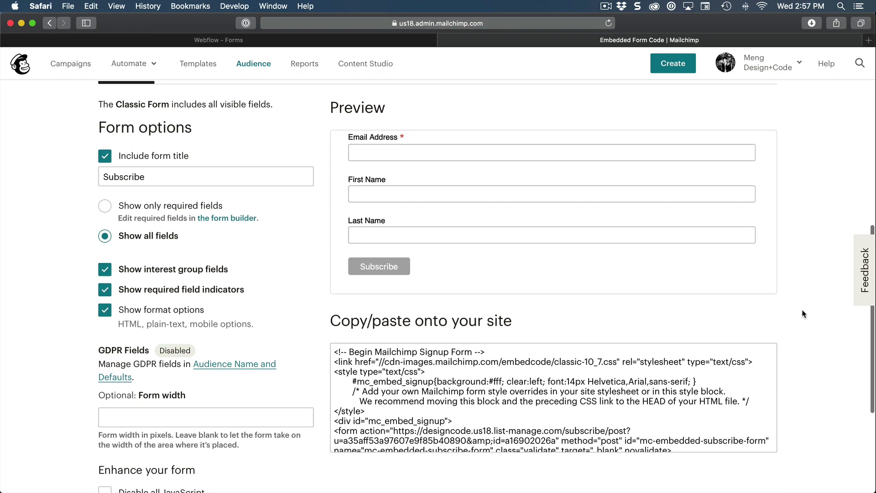
pyautogui.scroll(1, 805, 316)
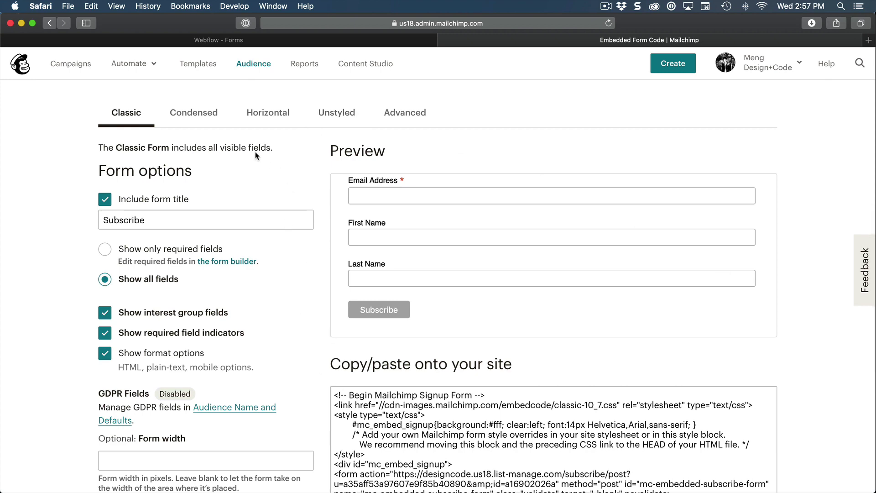
pyautogui.click(336, 114)
pyautogui.scroll(-2, 276, 138)
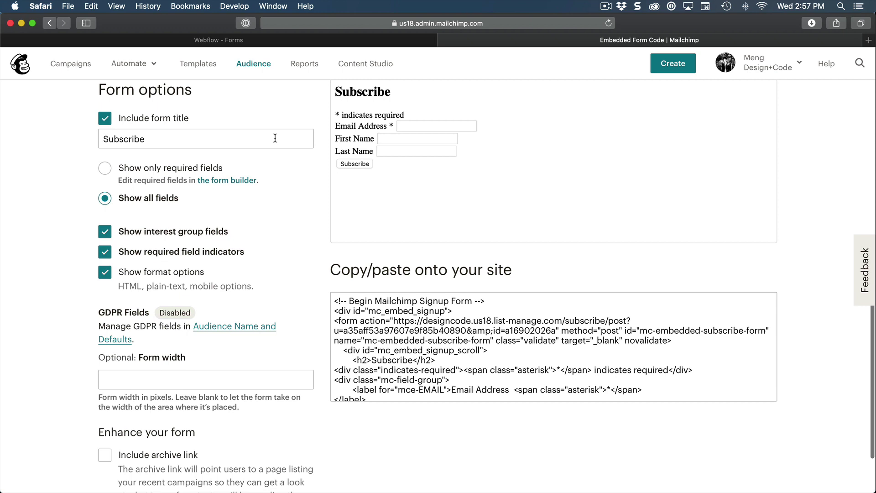
pyautogui.scroll(-3, 469, 355)
pyautogui.scroll(3, 469, 355)
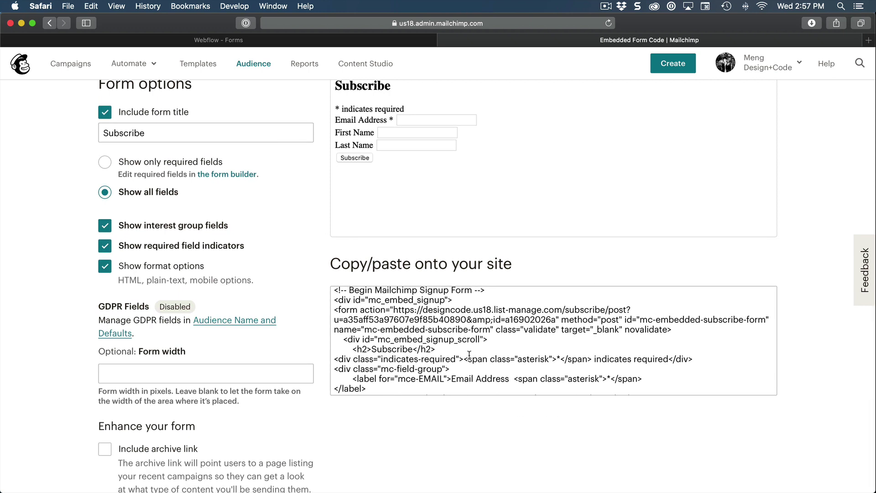
# Step: Select and copy the entire embed code from the Copy/paste code box
pyautogui.click(394, 311)
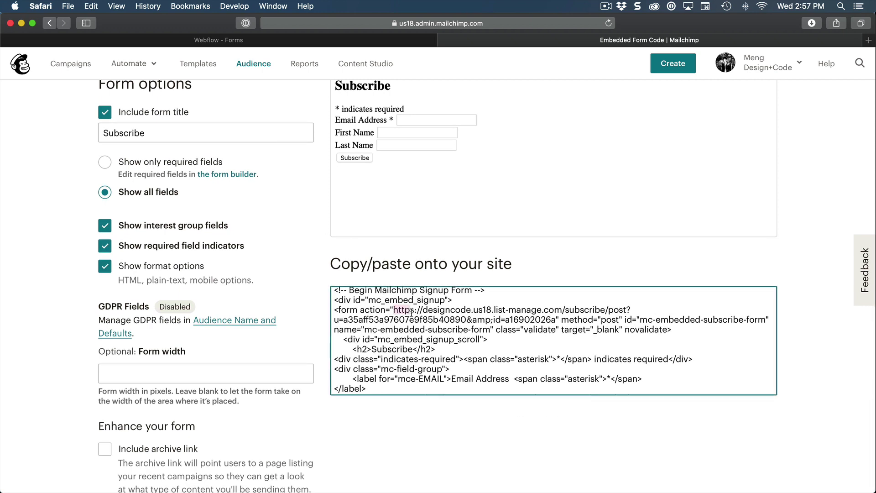
pyautogui.tripleClick(411, 311)
pyautogui.moveTo(394, 311); pyautogui.dragTo(556, 318)
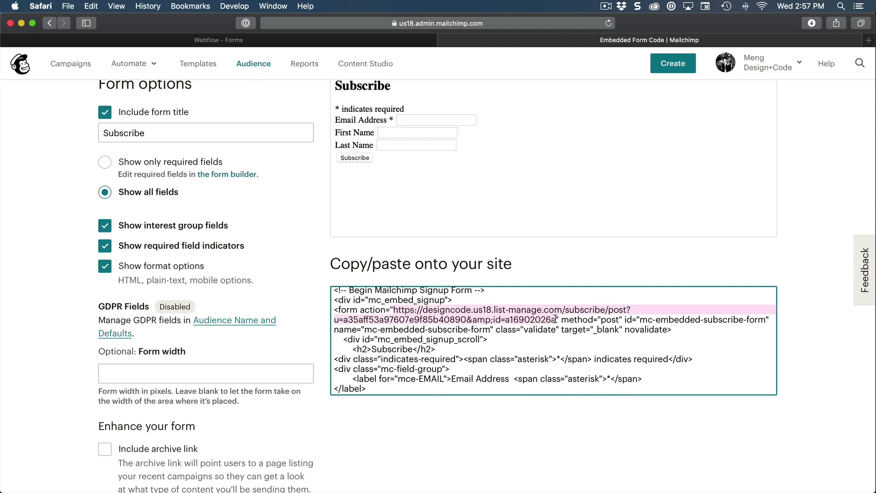
pyautogui.press('super+a')
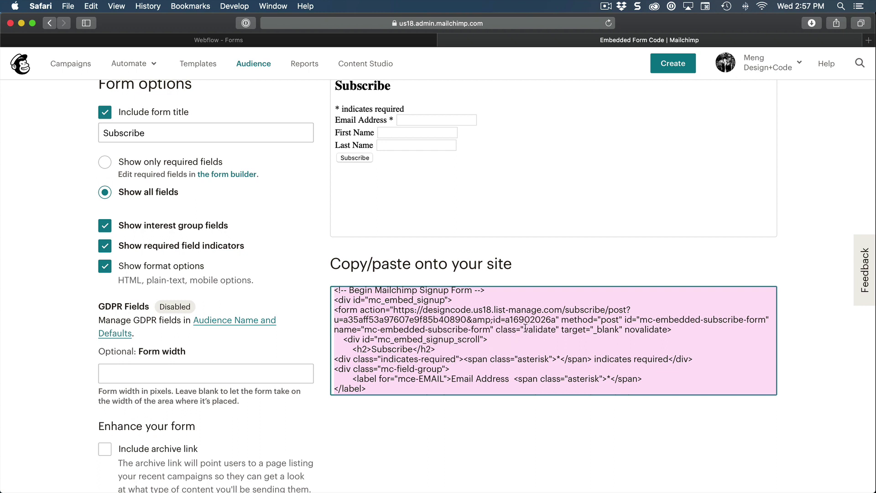
pyautogui.press('super')
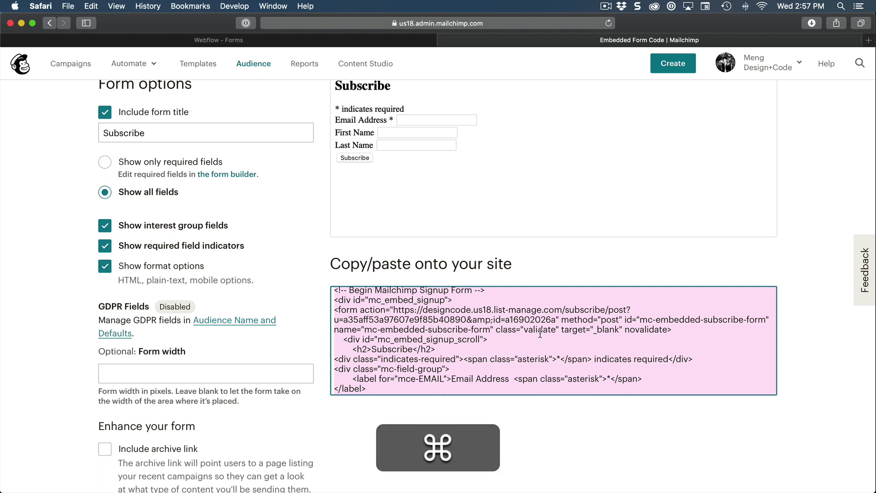
pyautogui.press('super+c')
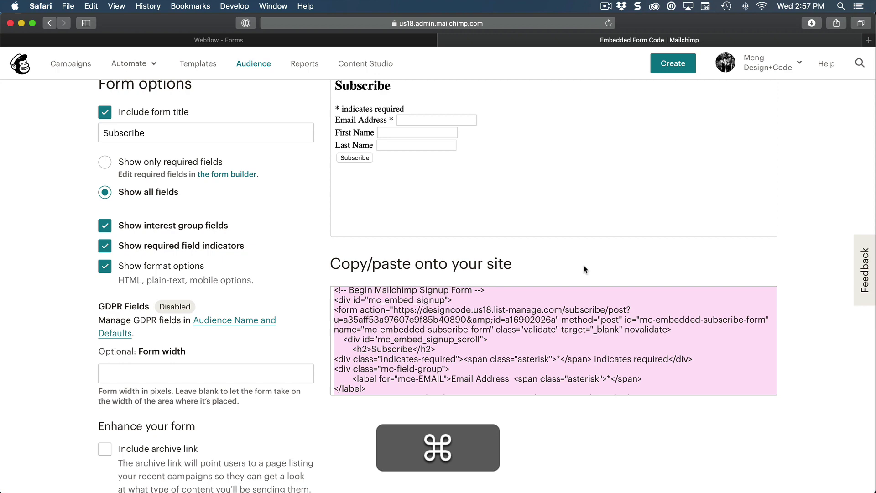
pyautogui.press('super+space')
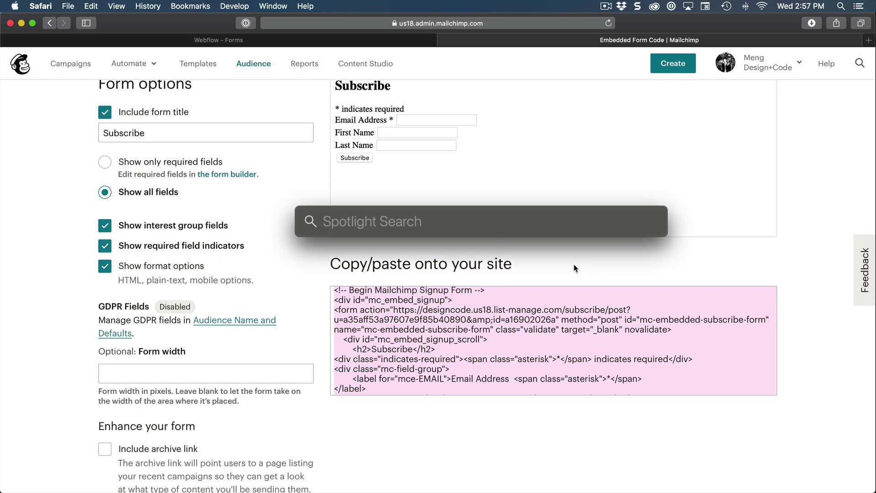
# Step: Paste the Mailchimp embed code into a new TextEdit document
pyautogui.write('text')
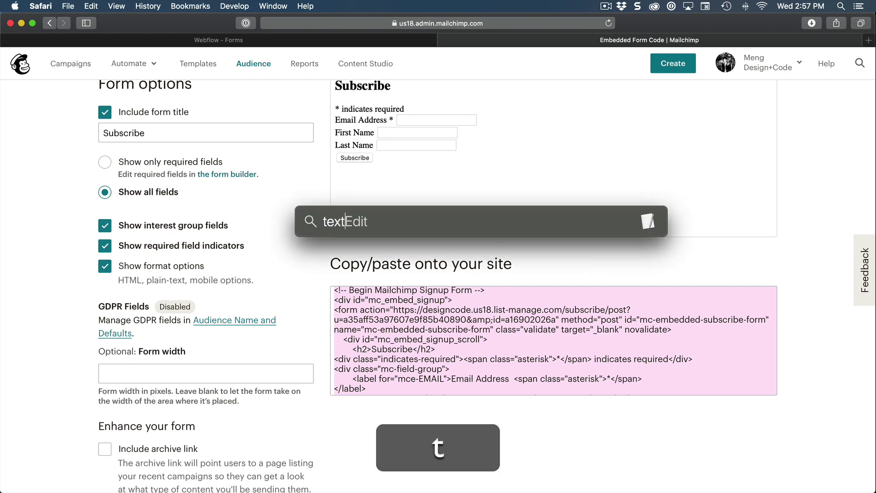
pyautogui.press('Return')
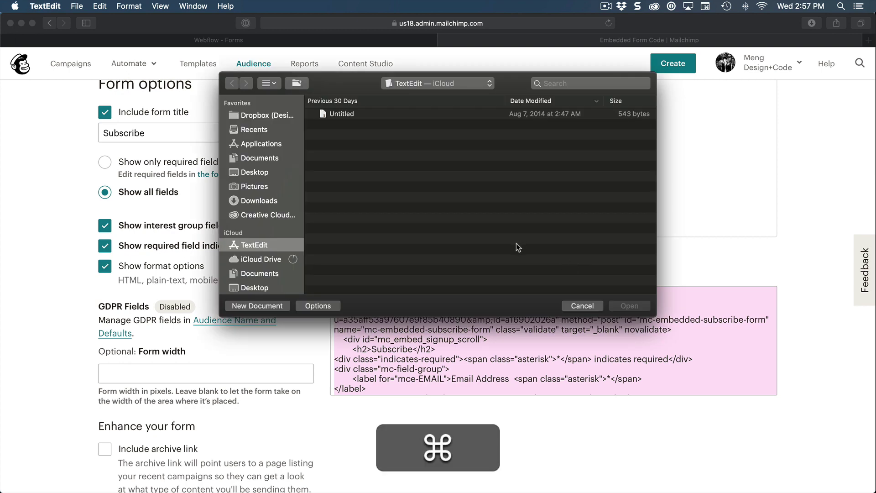
pyautogui.press('cmd+n')
pyautogui.press('cmd+v')
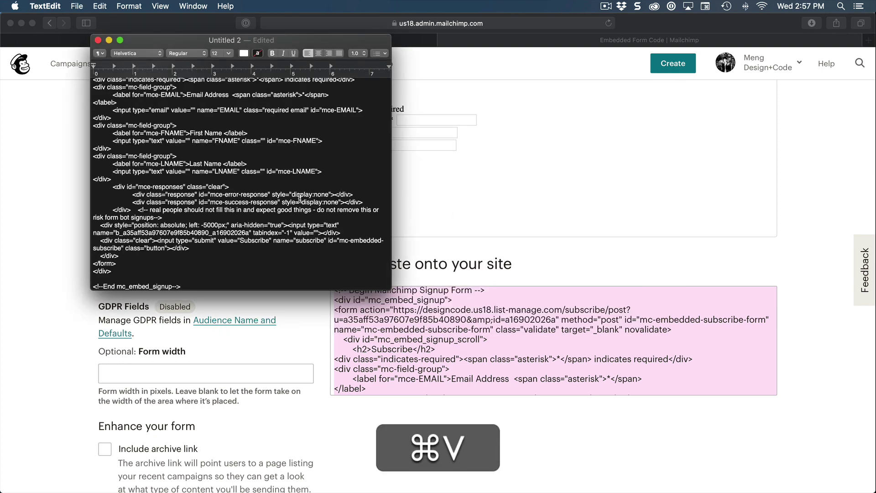
pyautogui.scroll(5, 300, 199)
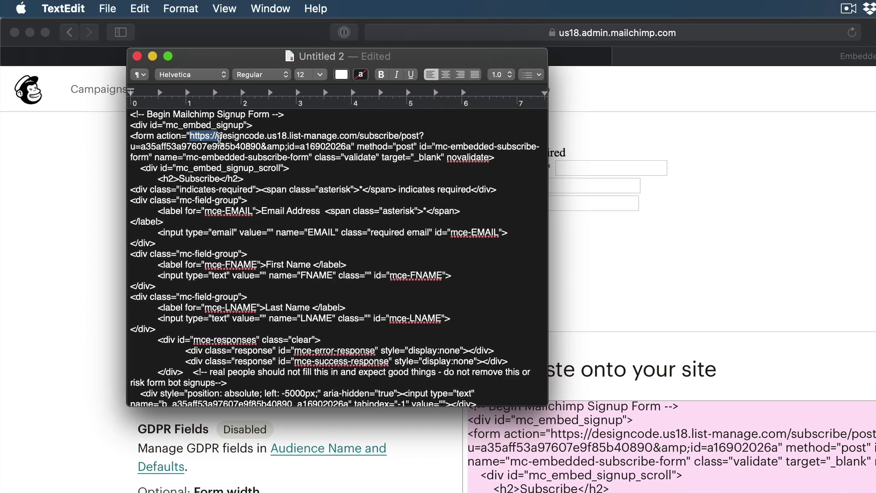
# Step: Copy the form's list-manage action URL from the pasted code
pyautogui.moveTo(145, 103); pyautogui.dragTo(266, 110)
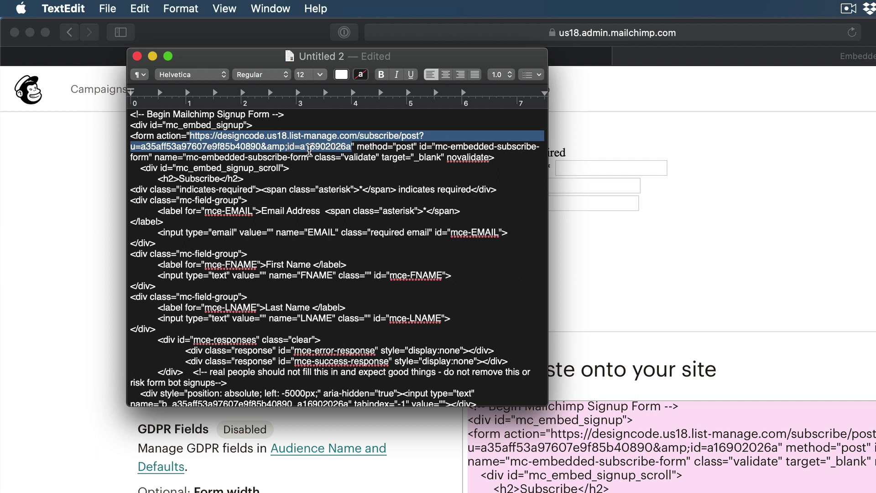
pyautogui.press('super')
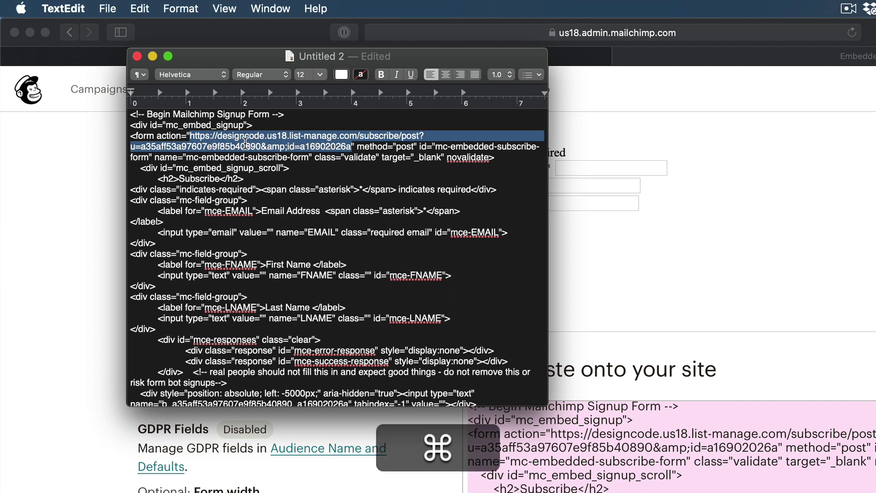
pyautogui.press('super+c')
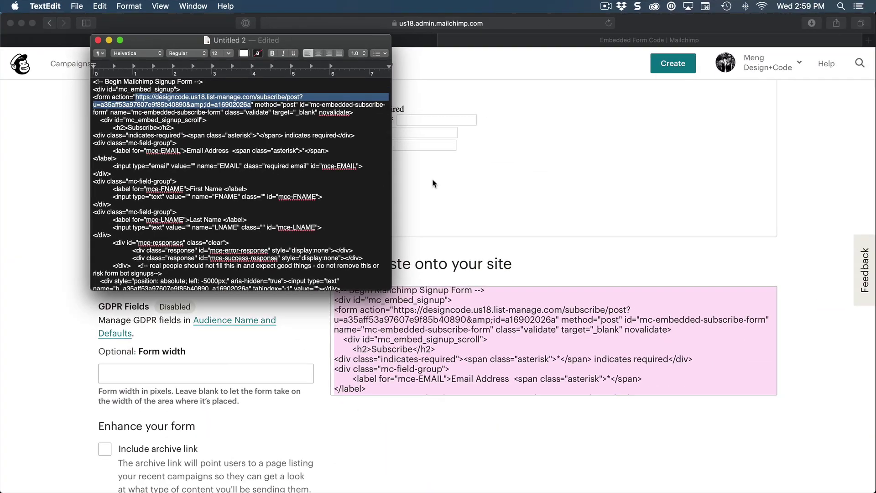
# Step: Set the footer newsletter form's action to the Mailchimp URL and its method to POST
pyautogui.click(389, 50)
pyautogui.click(277, 38)
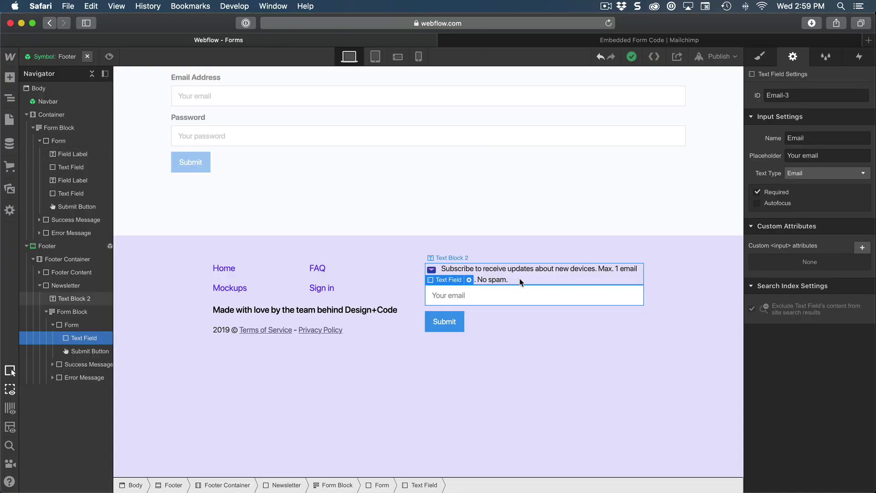
pyautogui.click(86, 314)
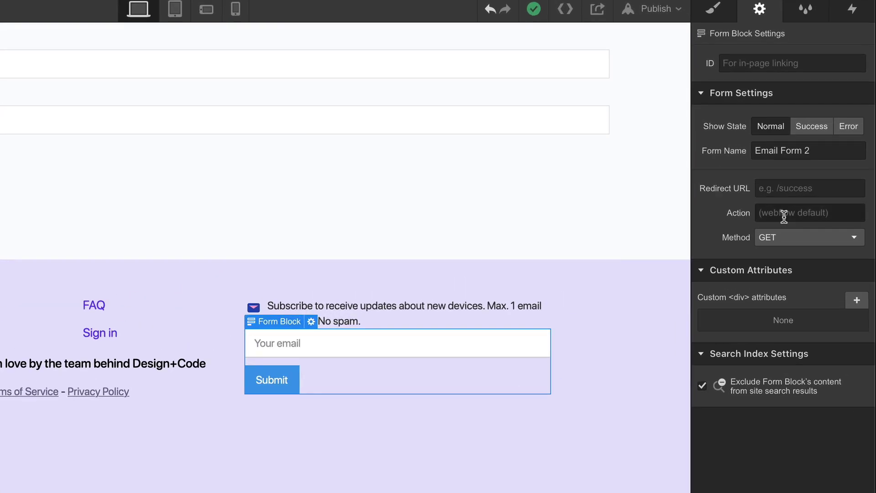
pyautogui.click(808, 204)
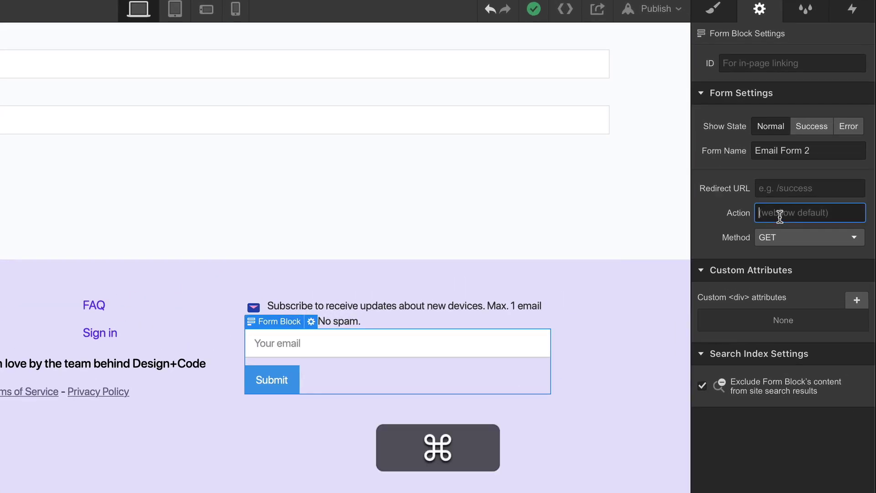
pyautogui.press('super+v')
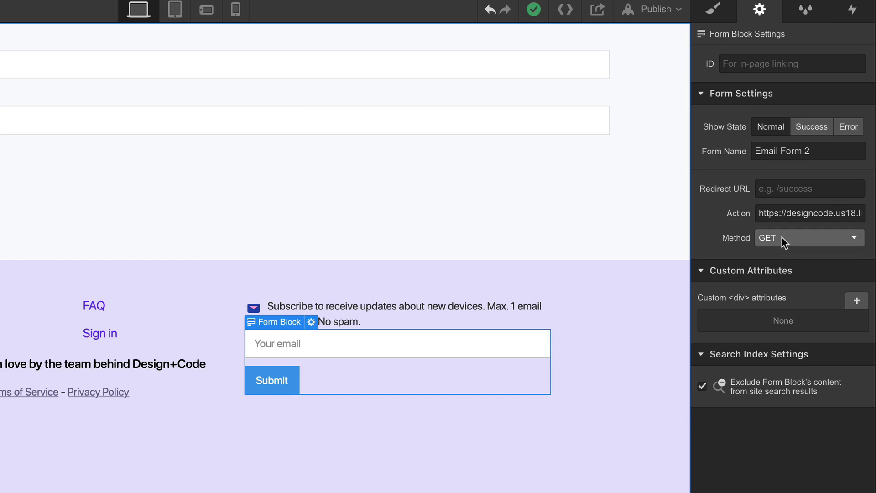
pyautogui.click(782, 237)
pyautogui.click(780, 269)
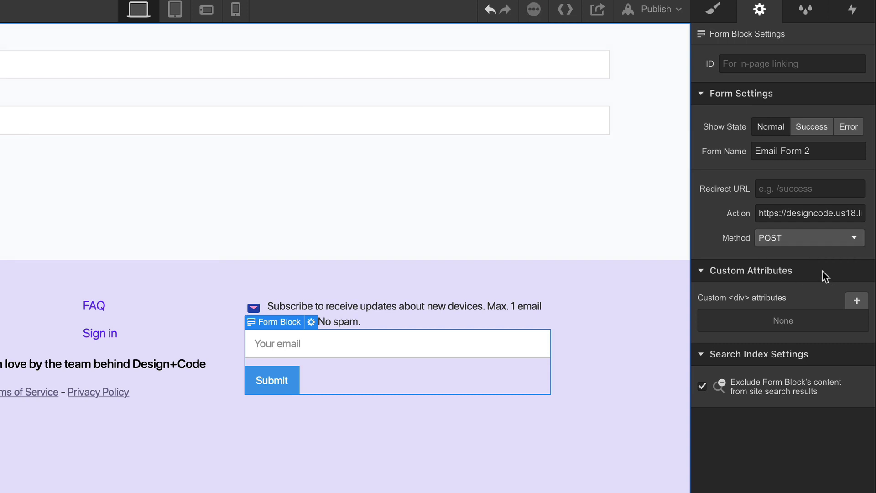
pyautogui.click(451, 347)
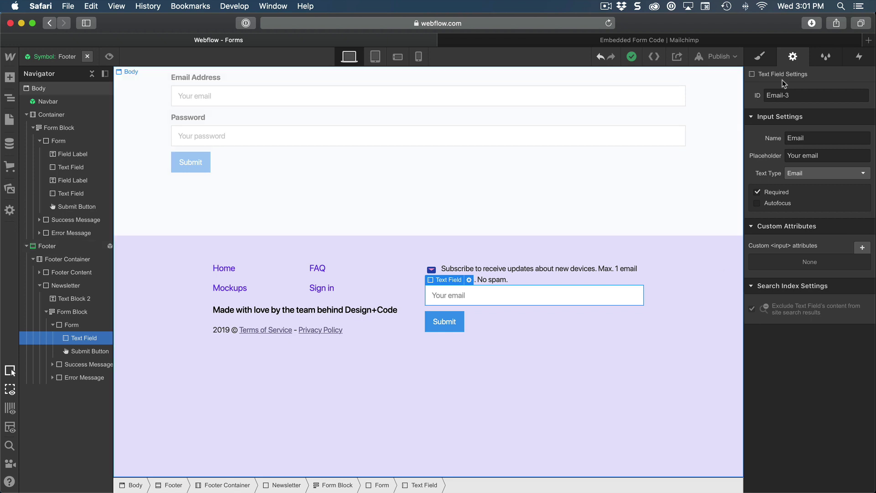
# Step: Publish the site to the selected domain and open the live page
pyautogui.click(719, 56)
pyautogui.click(635, 165)
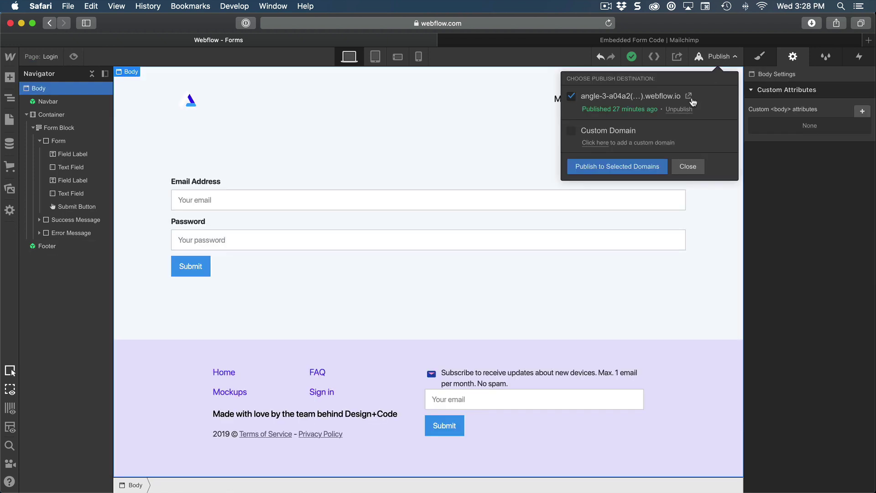
pyautogui.click(690, 96)
# Step: Enter a sample email in the live footer form and check Mailchimp's audience count
pyautogui.click(442, 380)
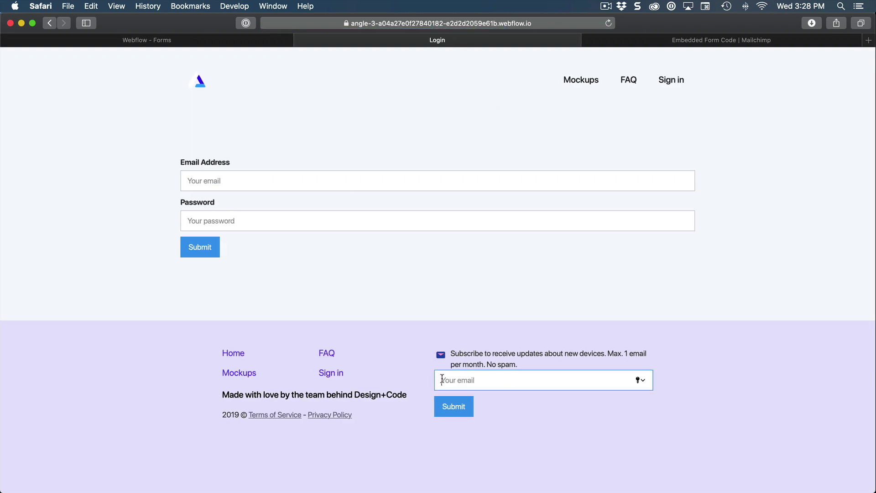
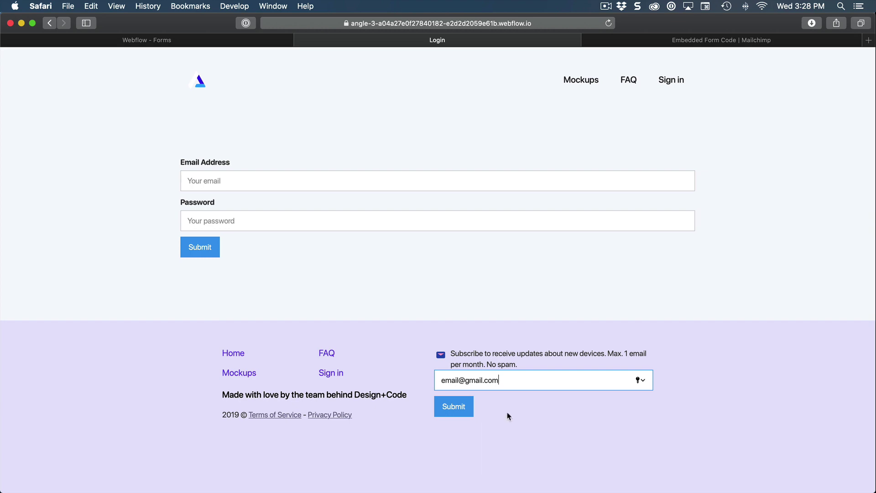
pyautogui.click(704, 42)
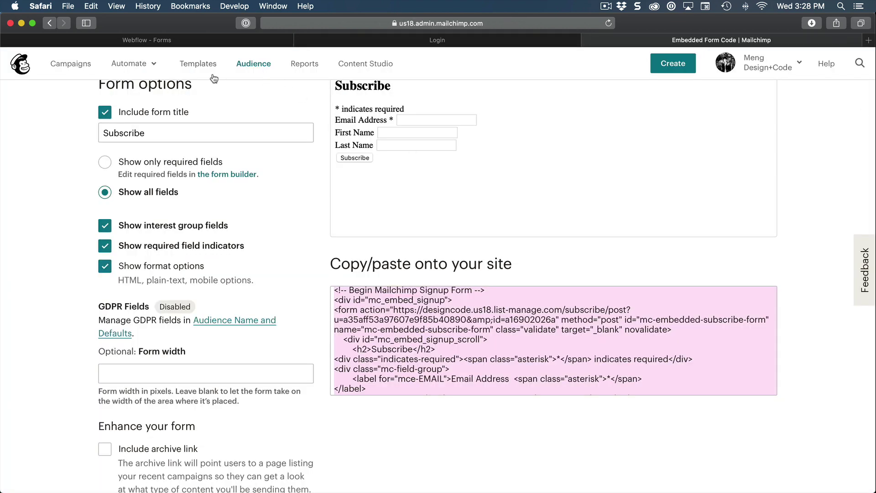
pyautogui.click(252, 64)
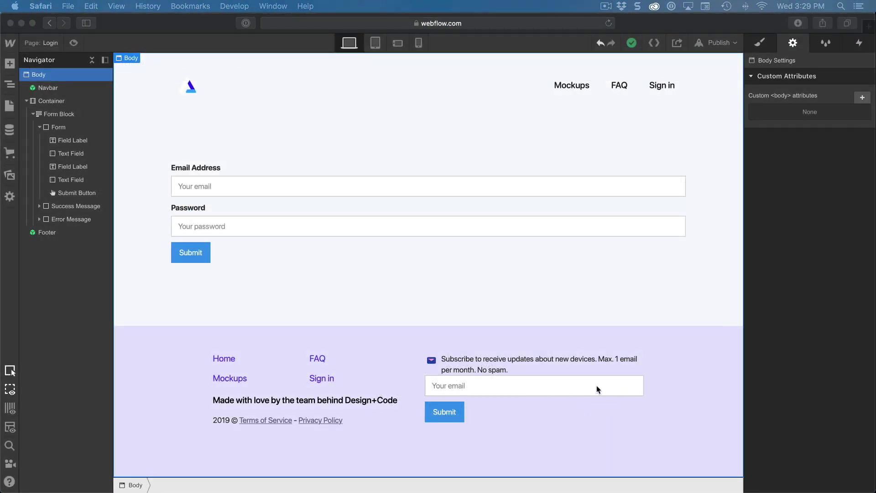
# Step: Set the Footer symbol's form to Display Flex so field and button share a row
pyautogui.click(597, 391)
pyautogui.click(576, 393)
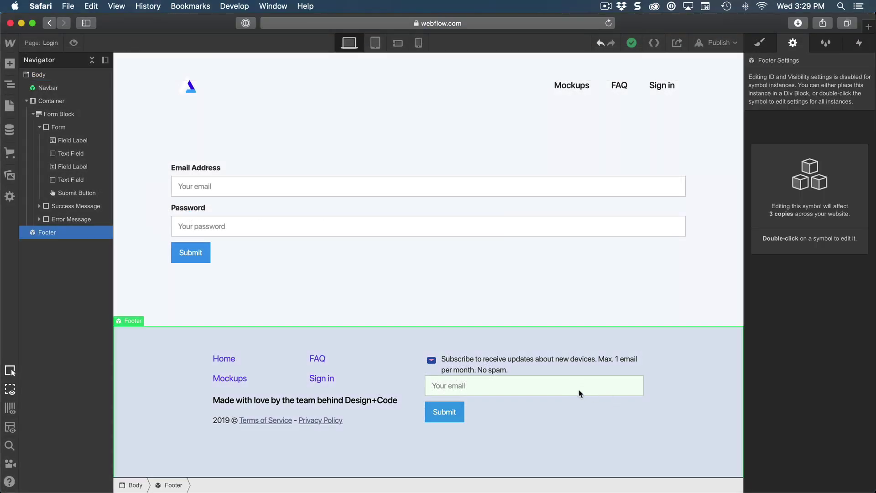
pyautogui.doubleClick(587, 375)
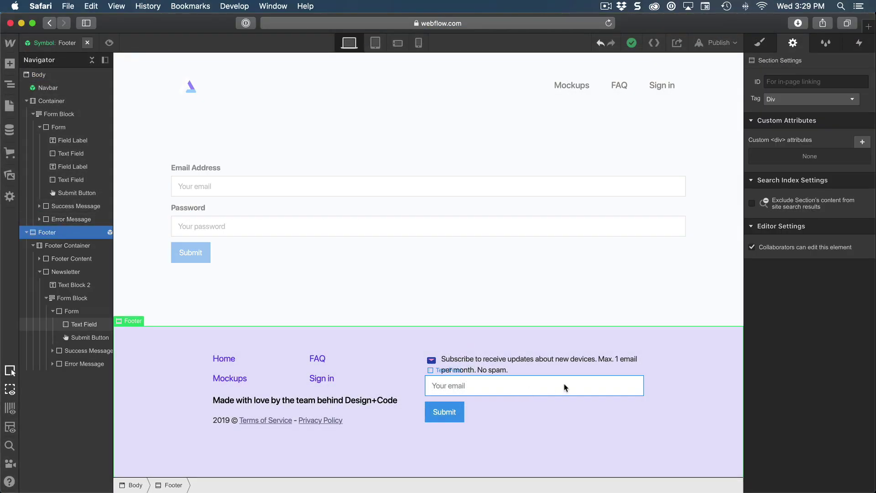
pyautogui.click(567, 388)
pyautogui.click(68, 313)
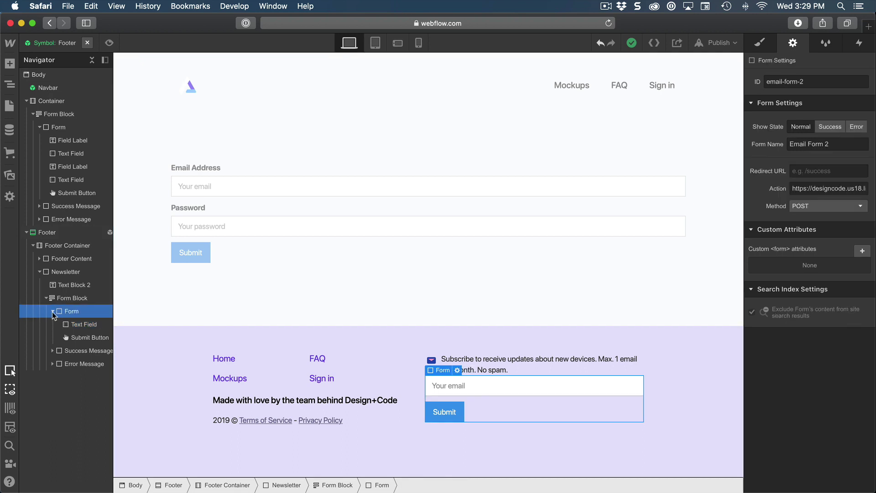
pyautogui.click(53, 312)
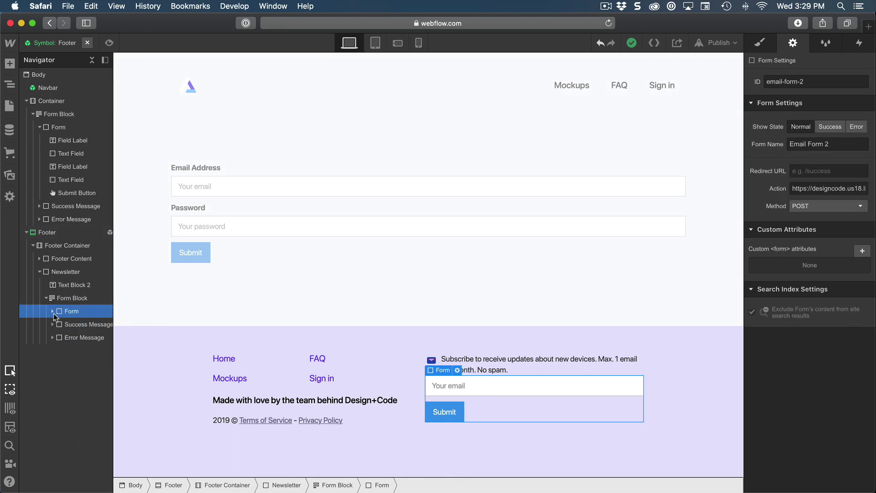
pyautogui.click(53, 312)
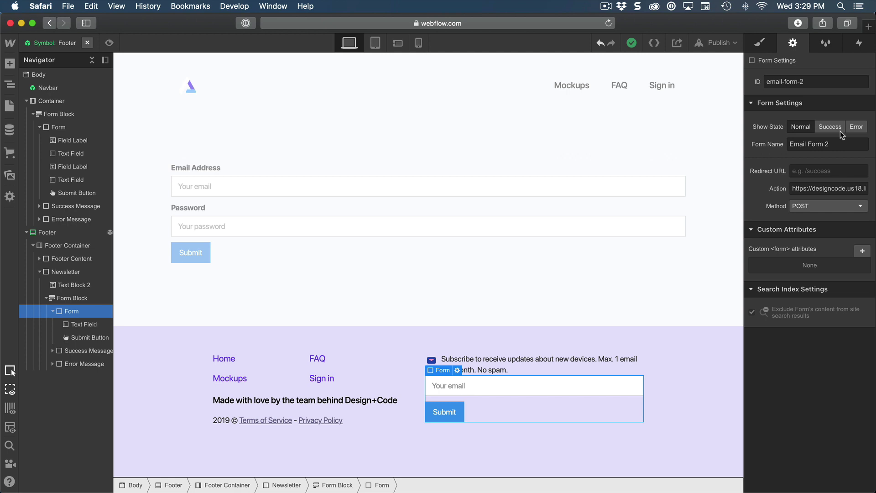
pyautogui.click(761, 44)
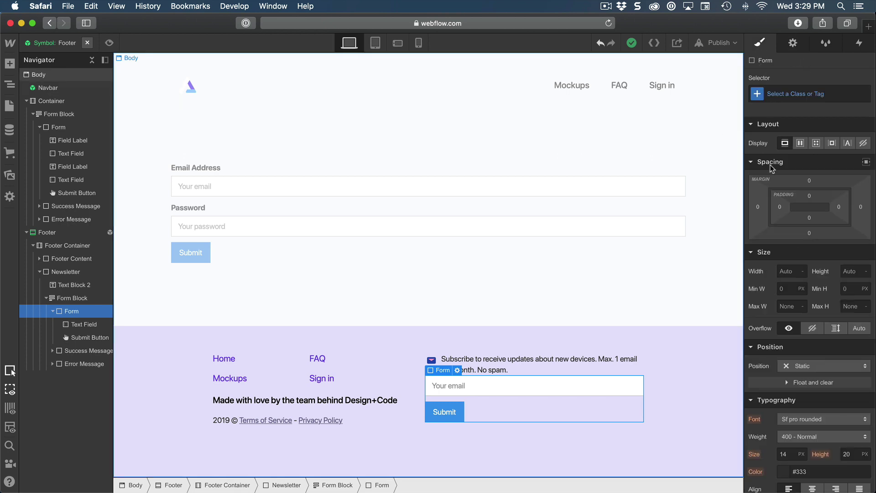
pyautogui.click(801, 143)
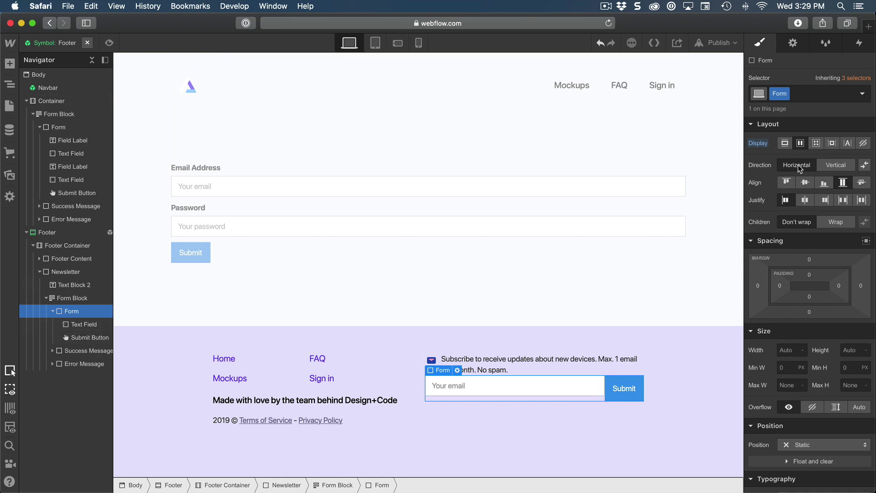
# Step: Give the footer email field an Input class with 40px height and 10px radius
pyautogui.click(577, 394)
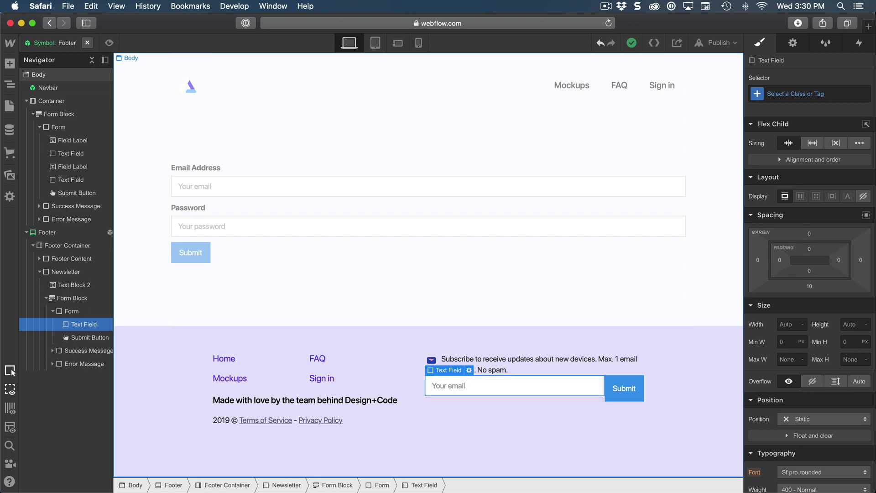
pyautogui.click(799, 94)
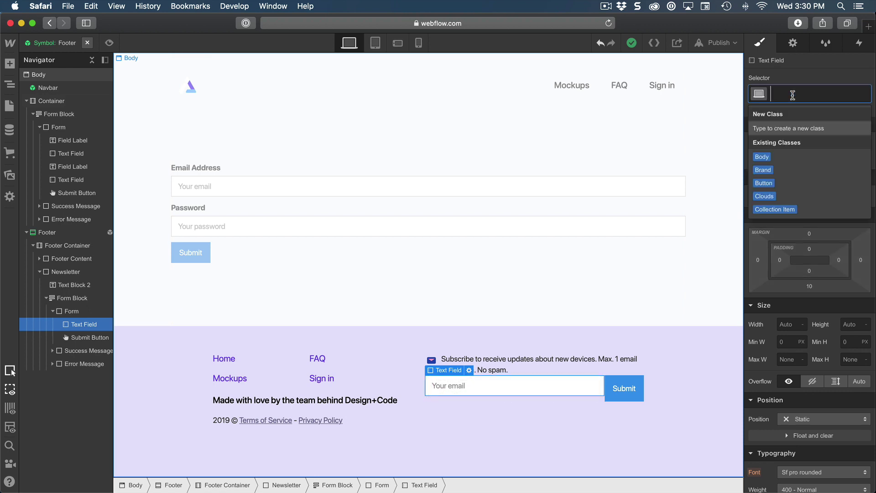
pyautogui.write('Input')
pyautogui.press('Return')
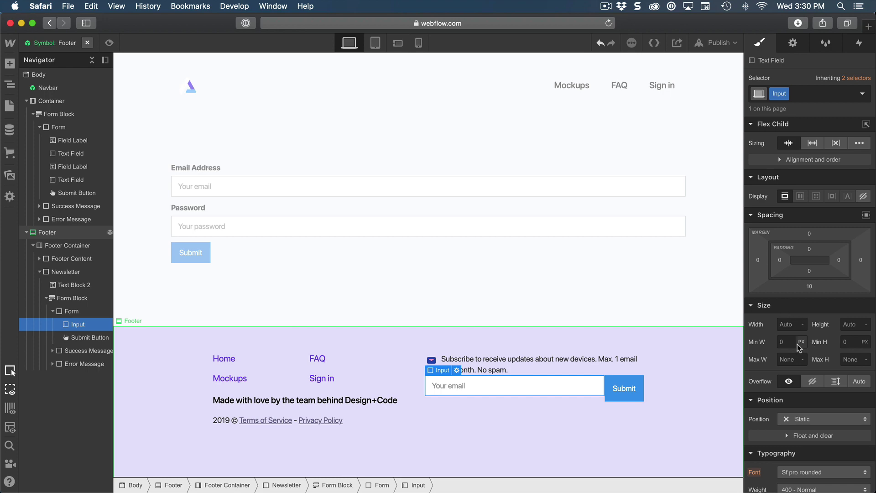
pyautogui.click(847, 324)
pyautogui.write('40')
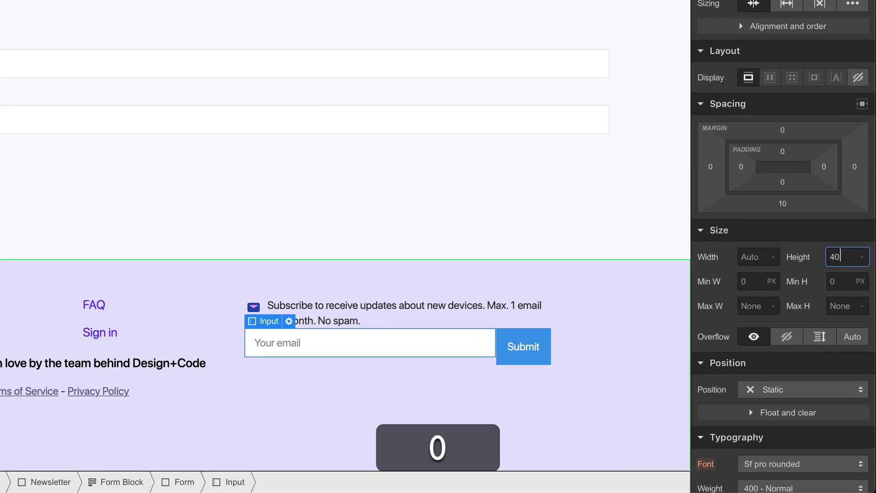
pyautogui.press('Return')
pyautogui.scroll(-12, 799, 270)
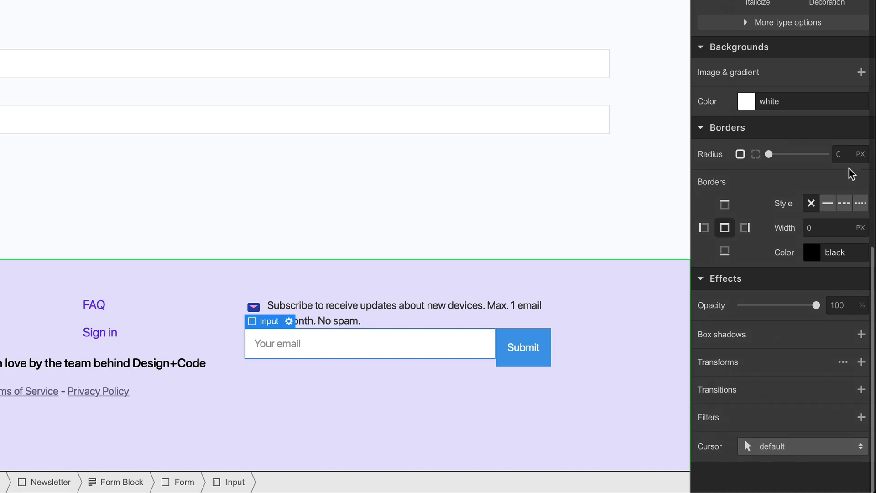
pyautogui.click(847, 155)
pyautogui.write('10')
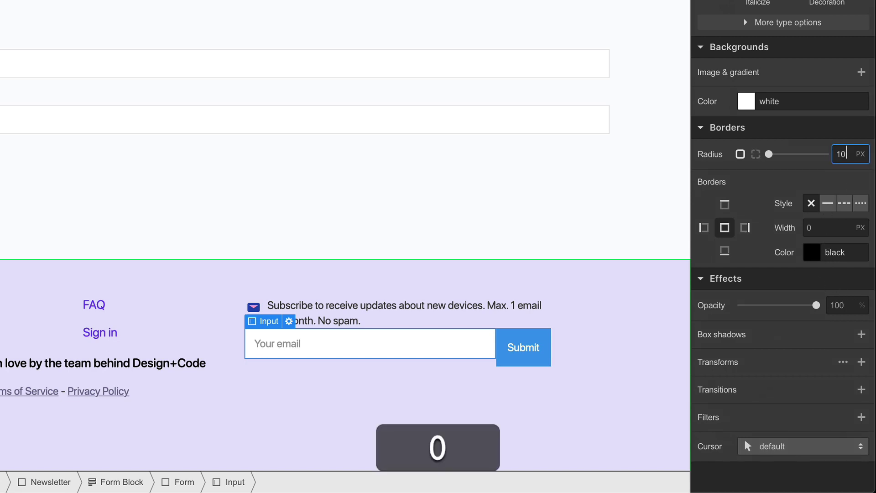
pyautogui.press('Return')
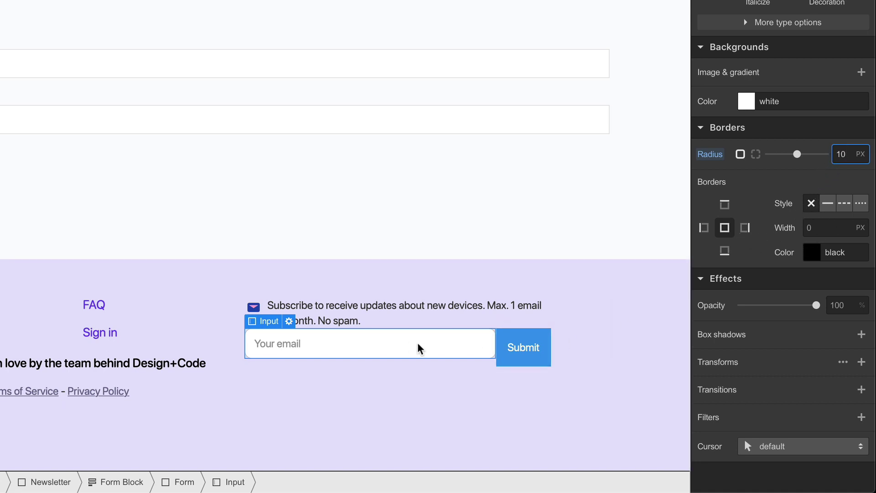
# Step: Add a 1px border and a 180° shadow with no blur at 10% black
pyautogui.click(811, 204)
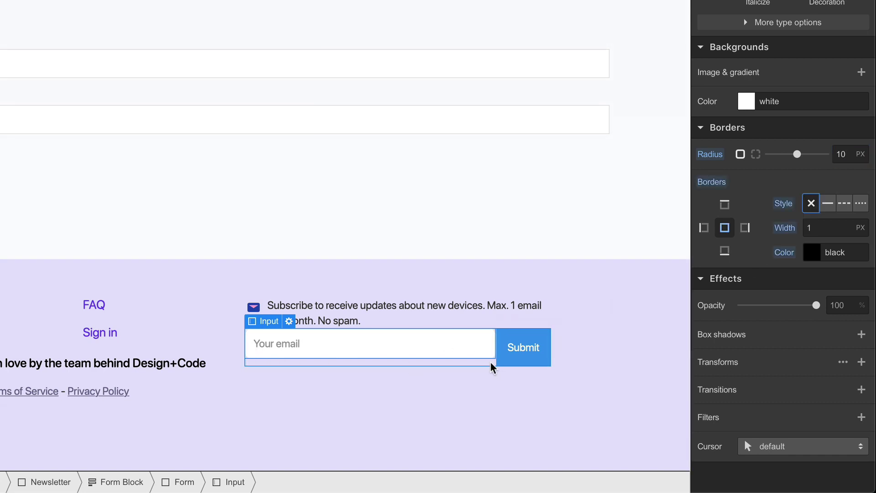
pyautogui.click(862, 334)
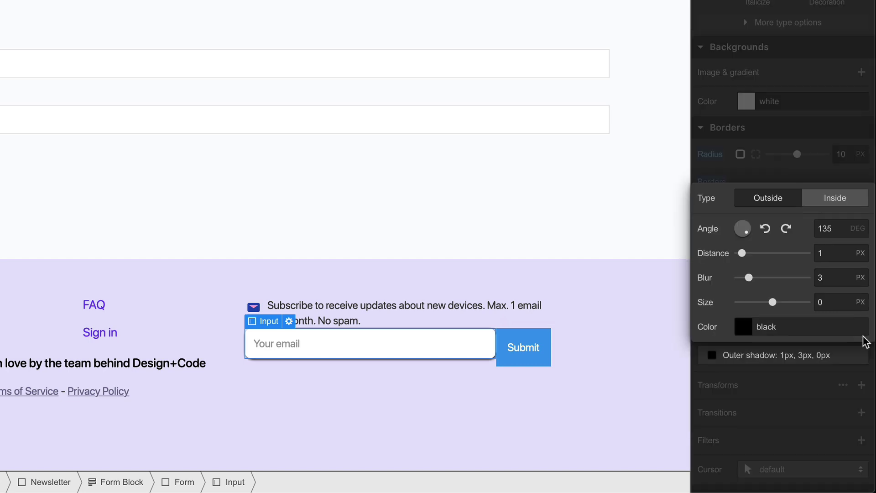
pyautogui.doubleClick(835, 228)
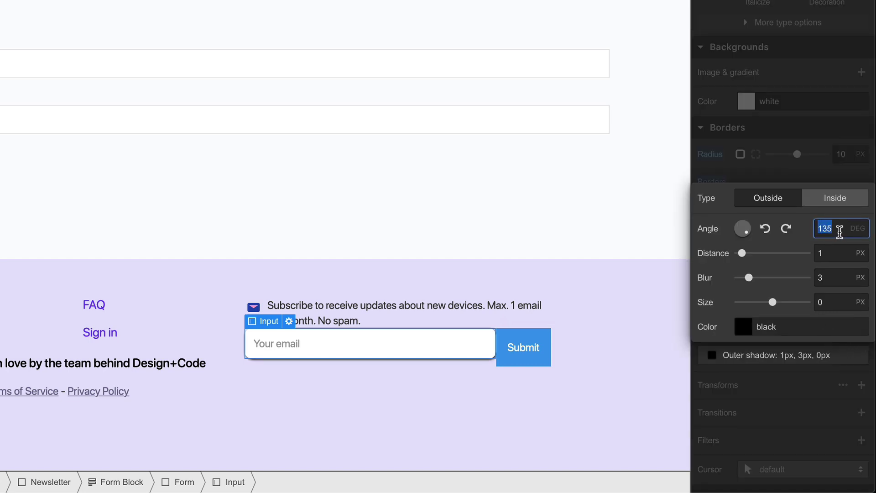
pyautogui.write('180')
pyautogui.press('Return')
pyautogui.click(834, 253)
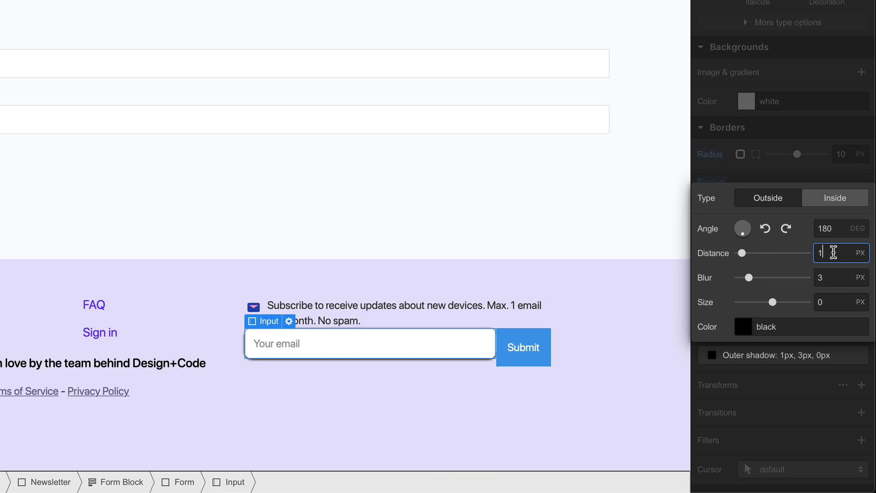
pyautogui.moveTo(748, 277); pyautogui.dragTo(720, 277)
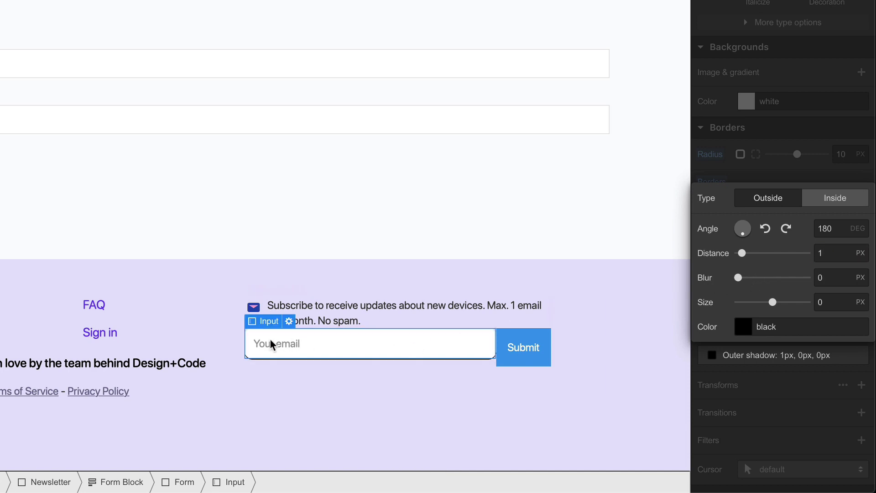
pyautogui.click(776, 329)
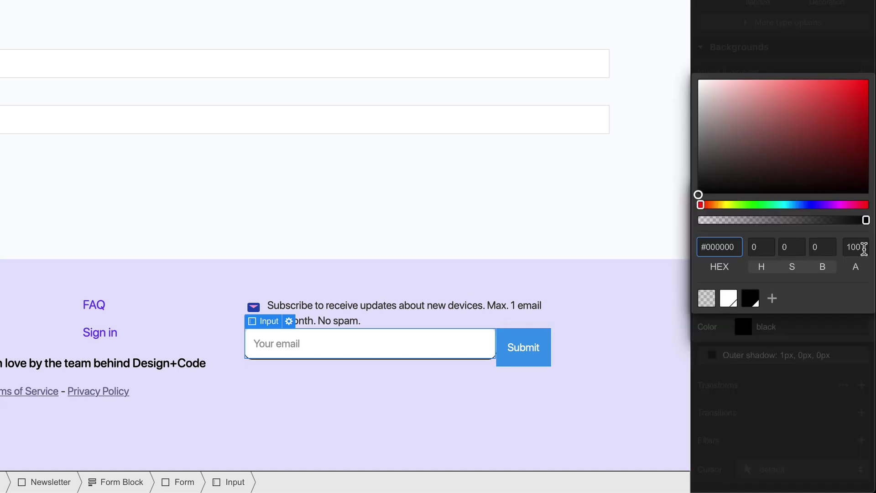
pyautogui.click(864, 247)
pyautogui.write('10')
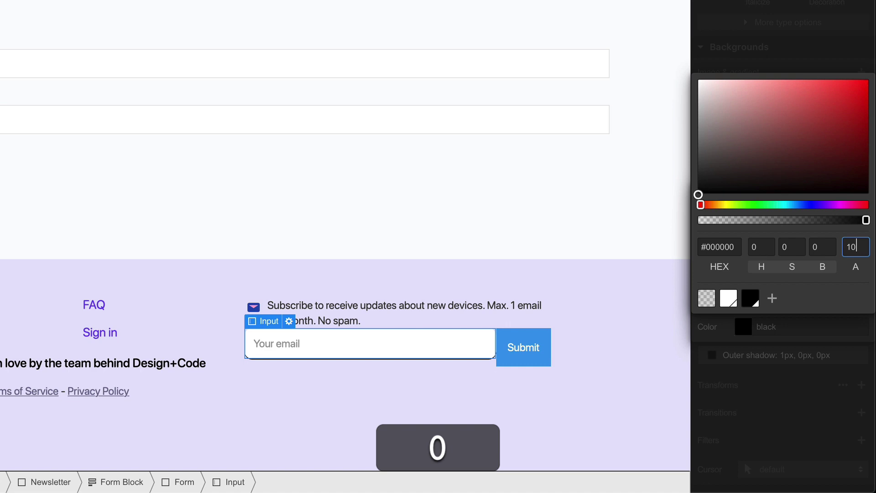
pyautogui.press('Return')
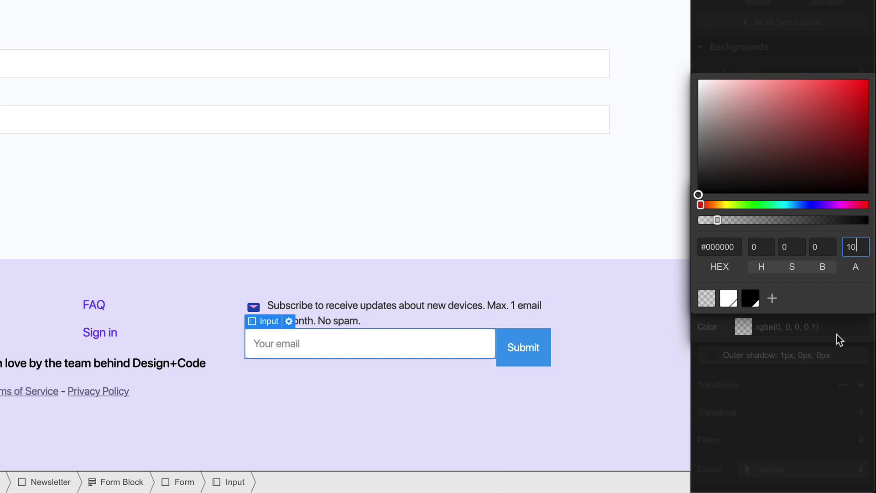
pyautogui.click(845, 341)
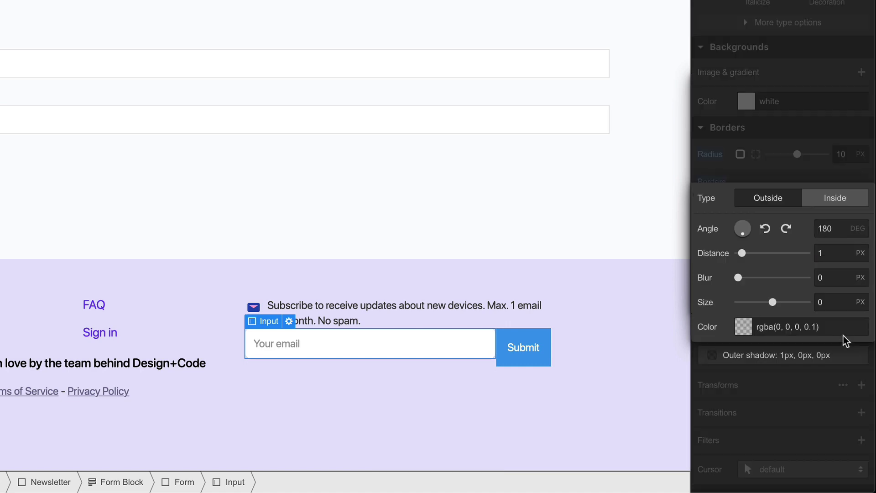
pyautogui.click(818, 357)
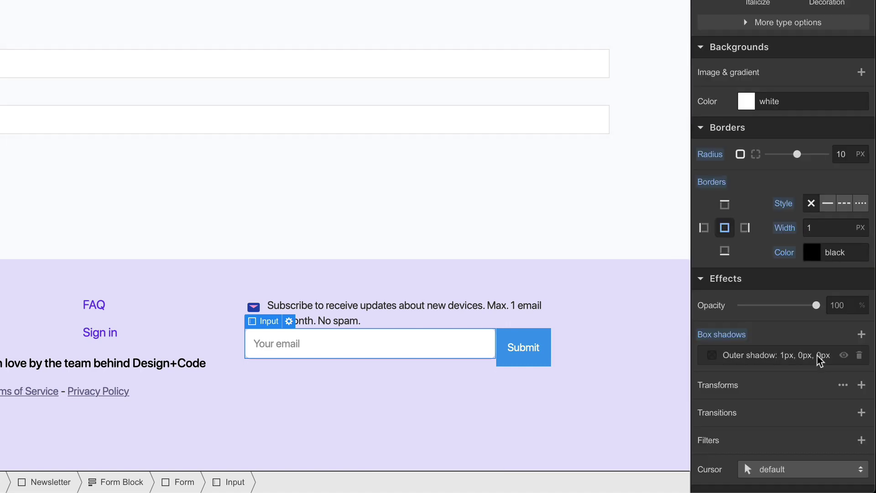
# Step: Change the footer button's label to 'Subscribe'
pyautogui.click(527, 349)
pyautogui.doubleClick(527, 351)
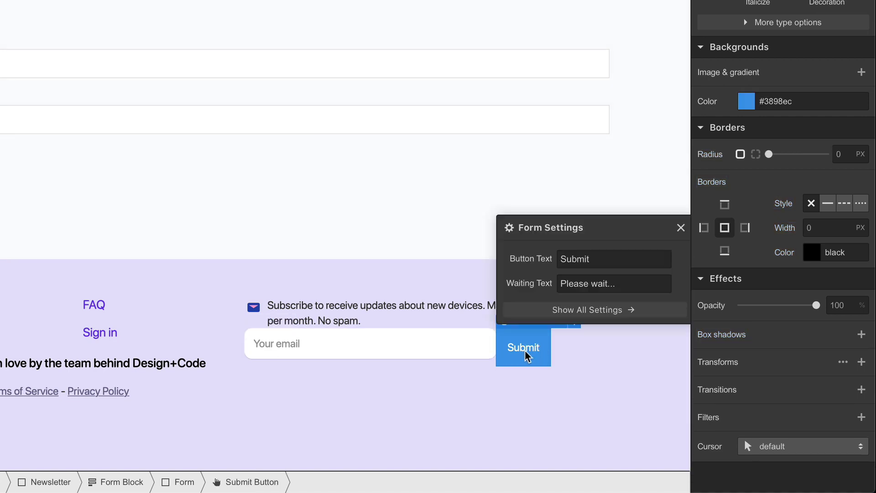
pyautogui.doubleClick(606, 257)
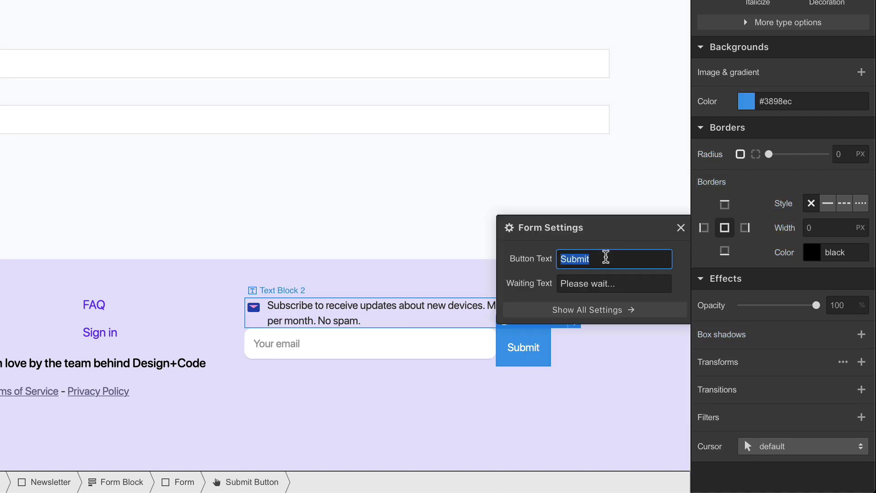
pyautogui.write('Subscribe')
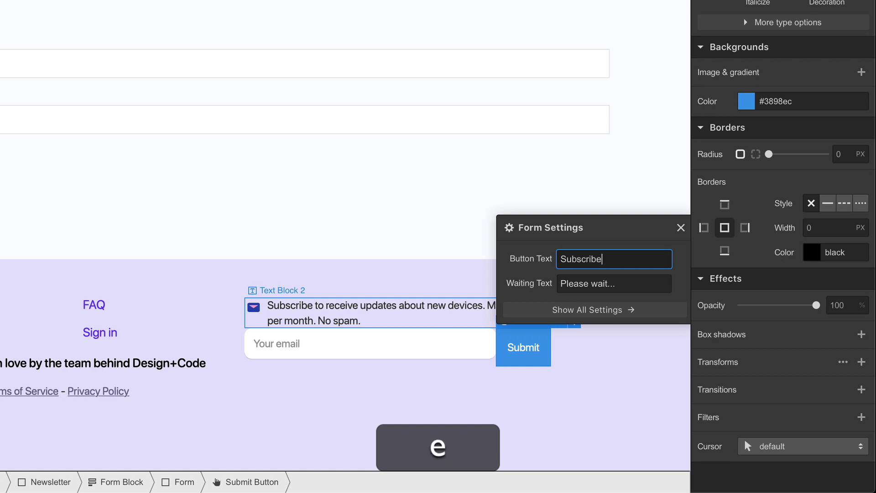
pyautogui.press('Return')
pyautogui.click(680, 228)
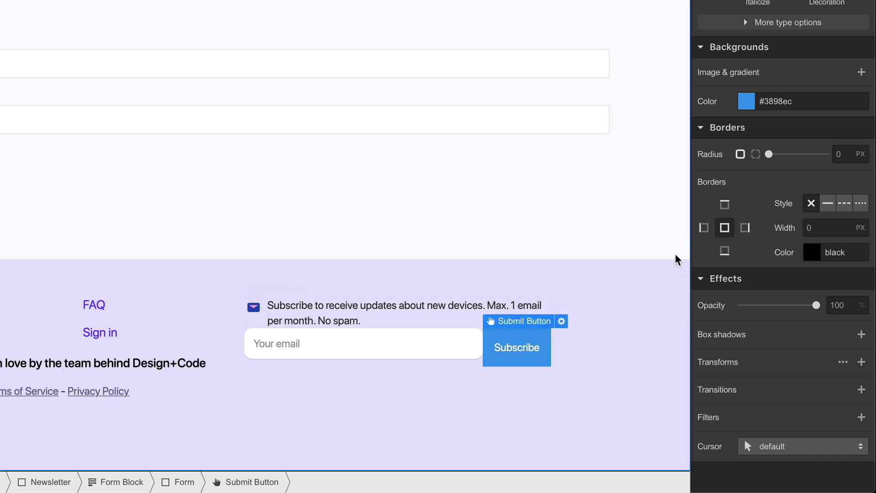
# Step: Give the button a #3C11EE background, 40px height and 10px corner radius
pyautogui.click(804, 101)
pyautogui.write('#3C11EE')
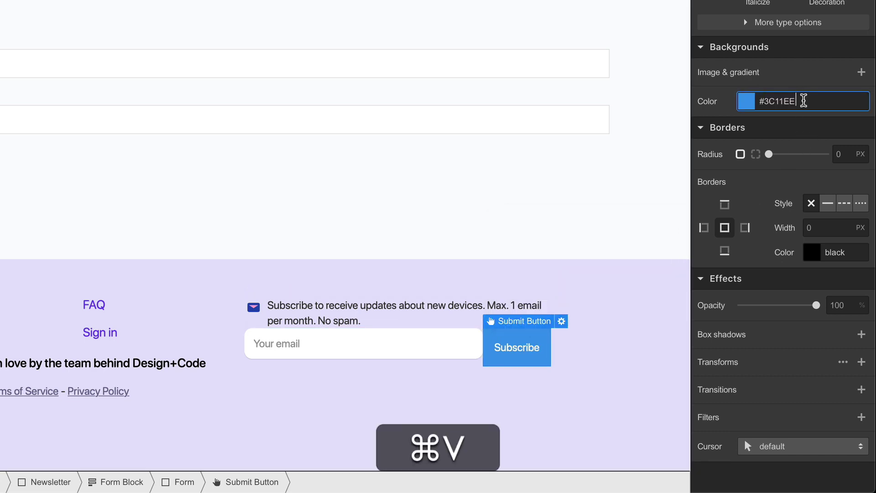
pyautogui.press('Return')
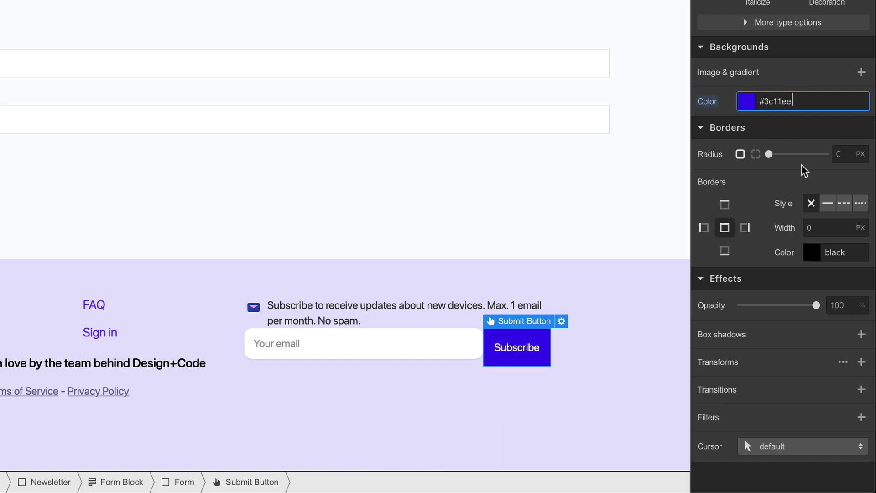
pyautogui.scroll(5, 802, 166)
pyautogui.scroll(6, 801, 165)
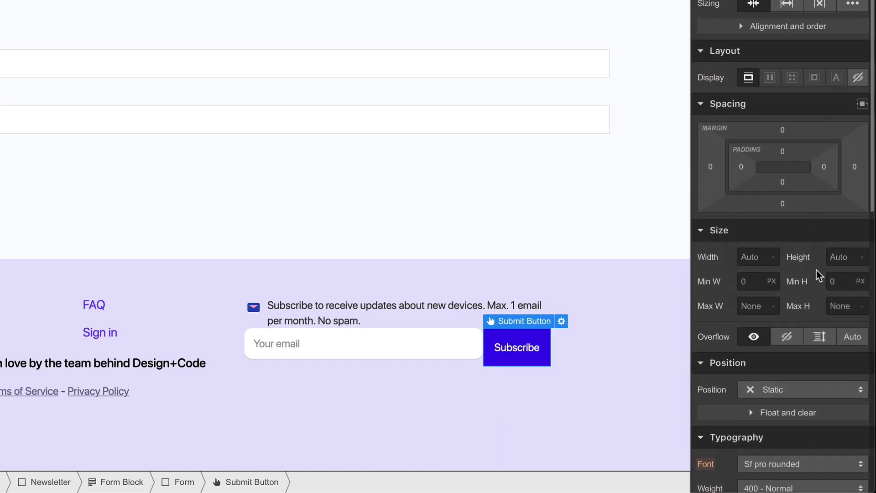
pyautogui.click(839, 261)
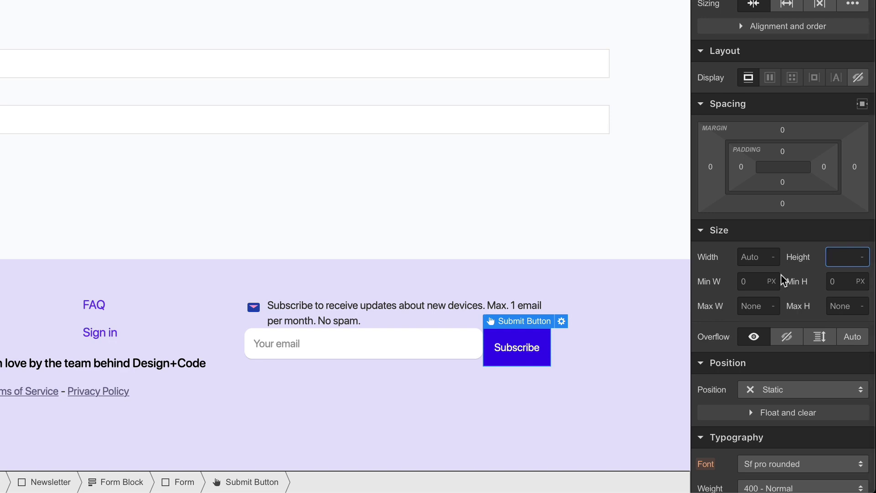
pyautogui.write('40')
pyautogui.press('Return')
pyautogui.scroll(-10, 736, 297)
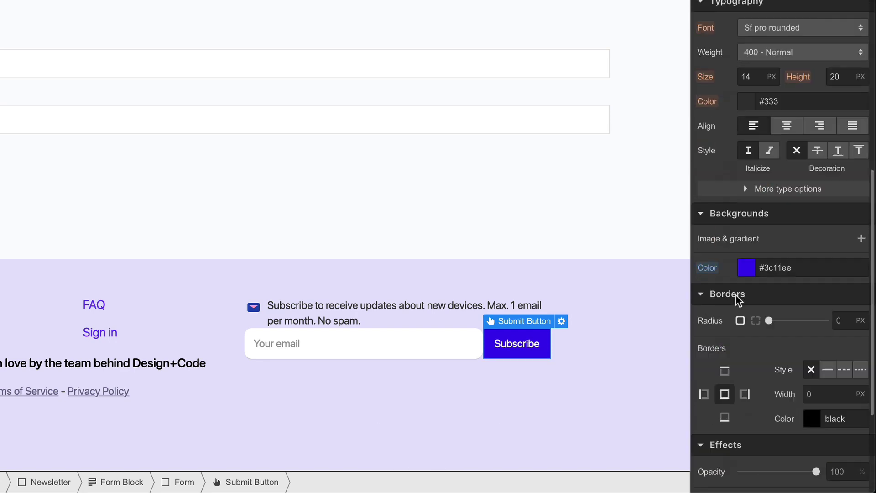
pyautogui.click(842, 155)
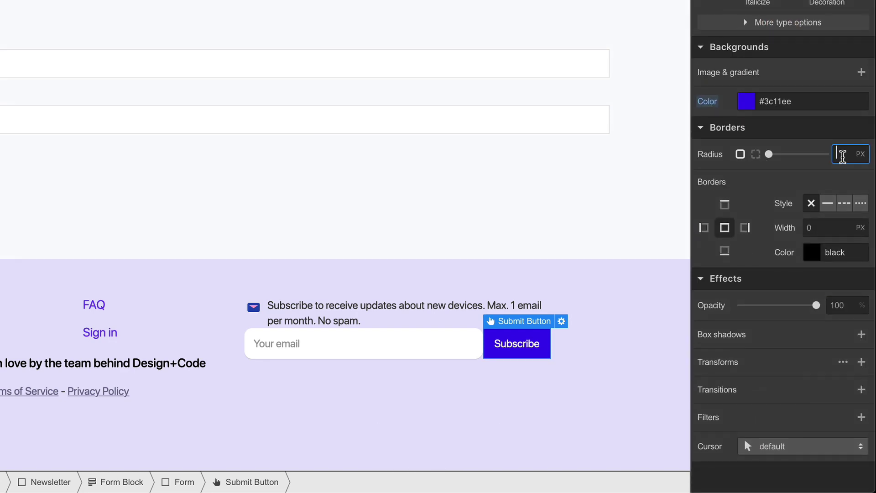
pyautogui.write('10')
pyautogui.press('Return')
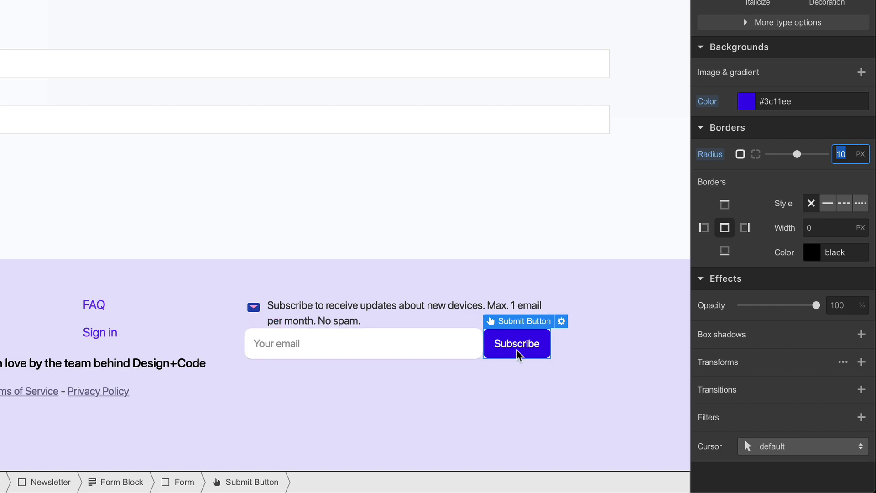
# Step: Add a Newsletter combo class to the button with a 10px left margin
pyautogui.scroll(10, 763, 274)
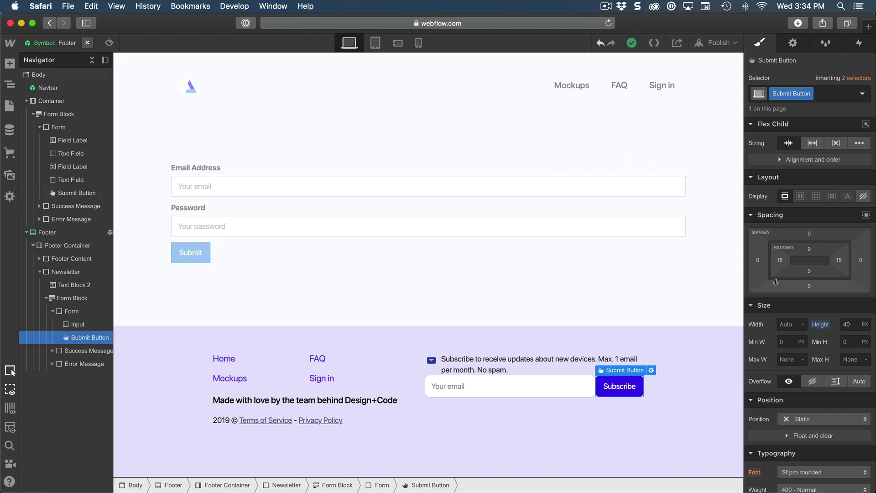
pyautogui.click(824, 98)
pyautogui.write('Newsletter')
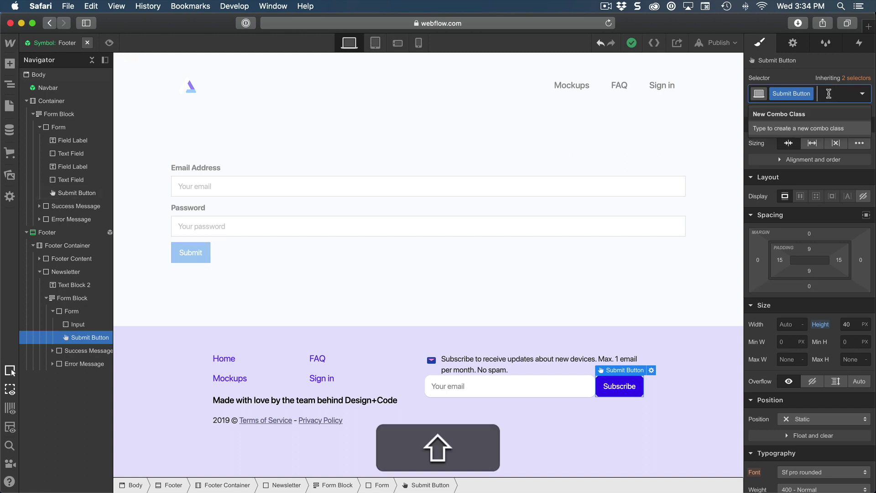
pyautogui.press('Return')
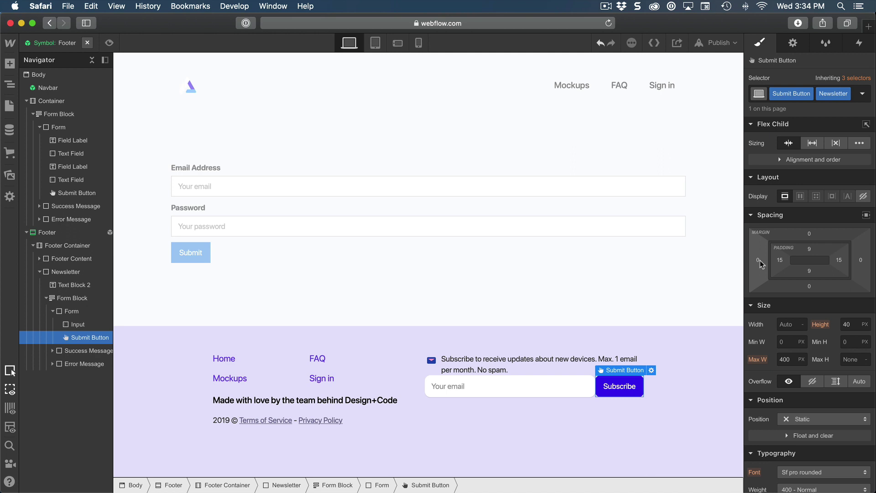
pyautogui.click(764, 260)
pyautogui.write('10')
pyautogui.press('Return')
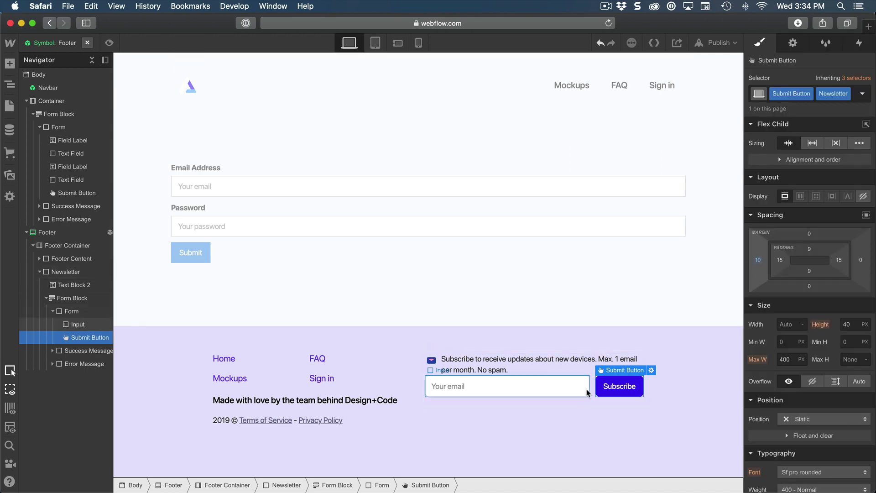
# Step: Apply the Input class to the login form's email and password fields
pyautogui.click(436, 288)
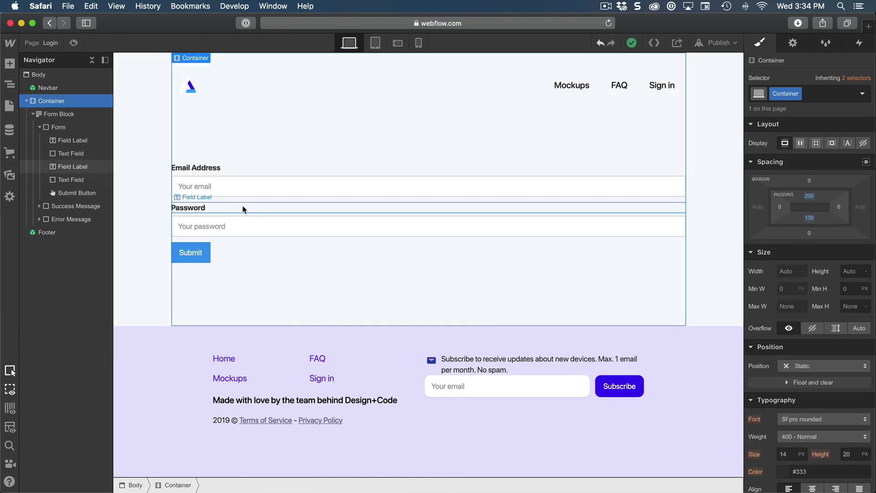
pyautogui.click(237, 188)
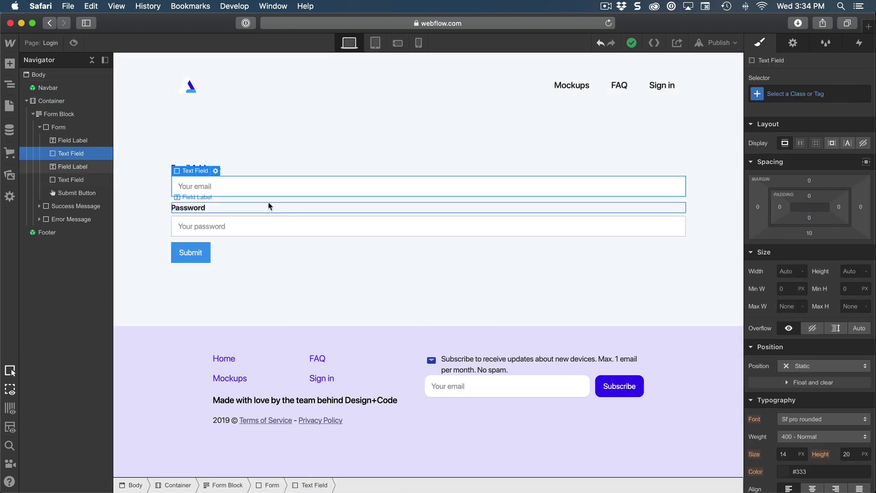
pyautogui.click(801, 93)
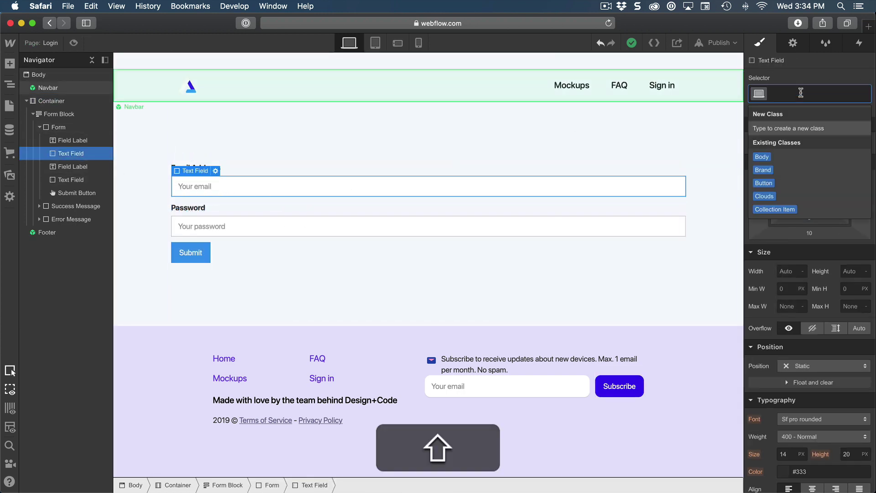
pyautogui.write('Input')
pyautogui.press('Return')
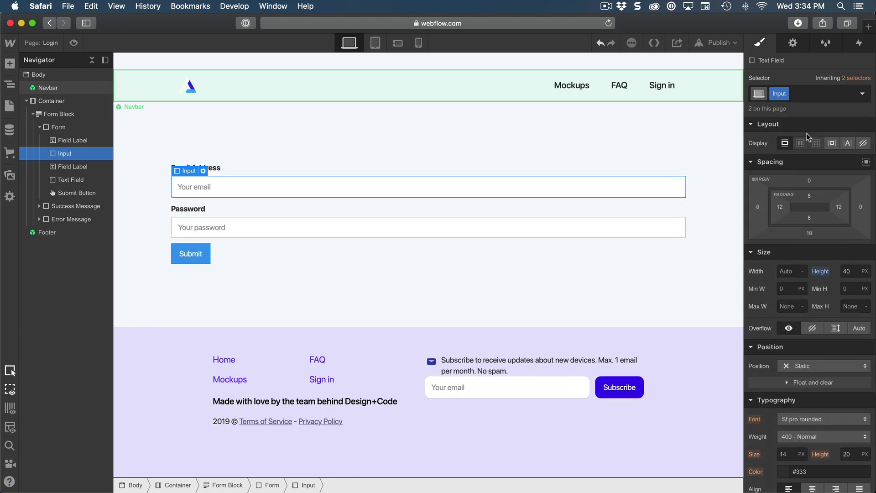
pyautogui.click(285, 235)
pyautogui.press('super+Return')
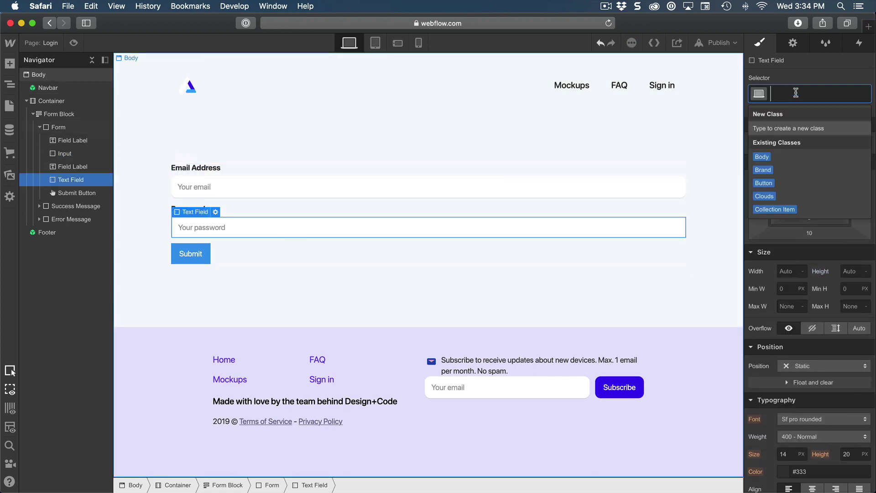
pyautogui.write('Input')
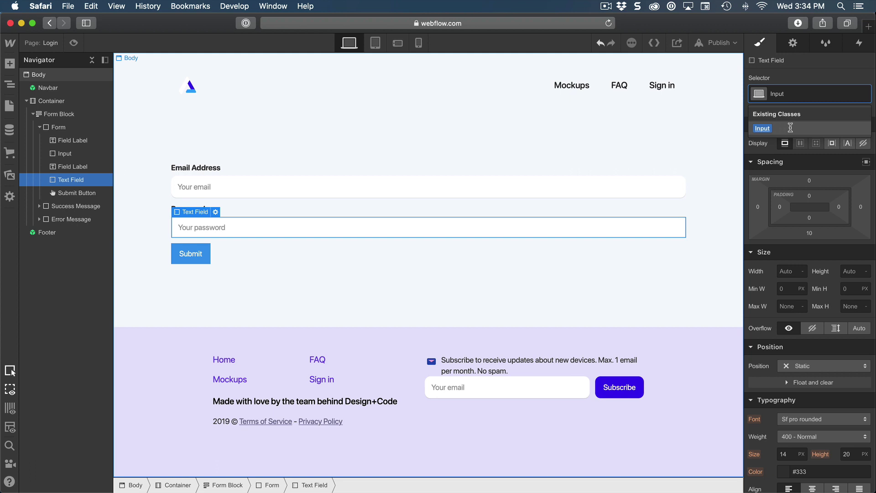
pyautogui.click(790, 130)
# Step: Apply the Submit Button class to the login form's button
pyautogui.click(198, 257)
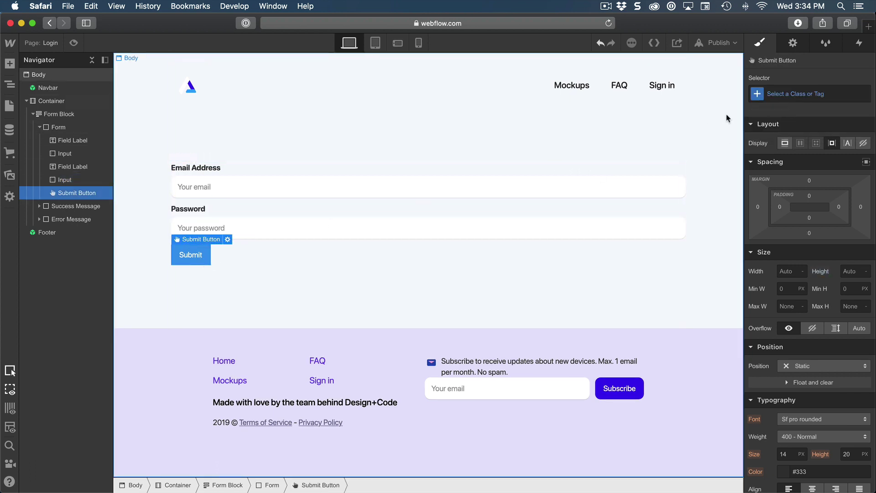
pyautogui.press('super+Return')
pyautogui.write('Submit')
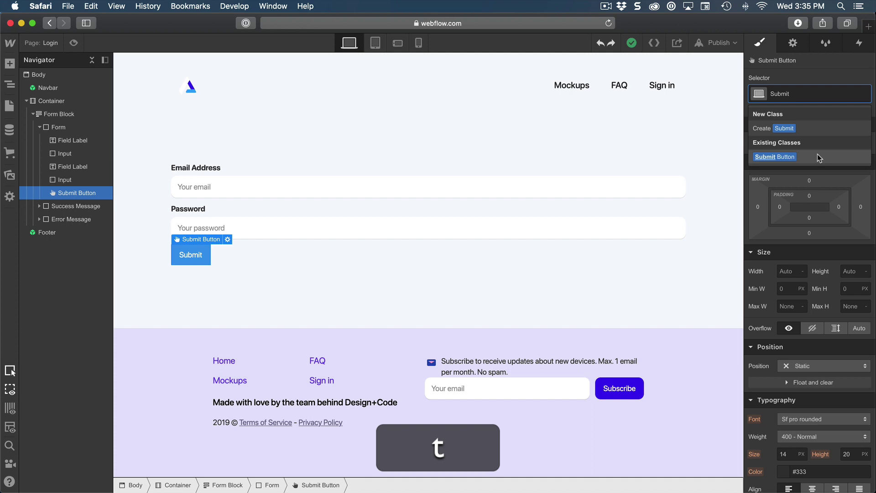
pyautogui.click(818, 154)
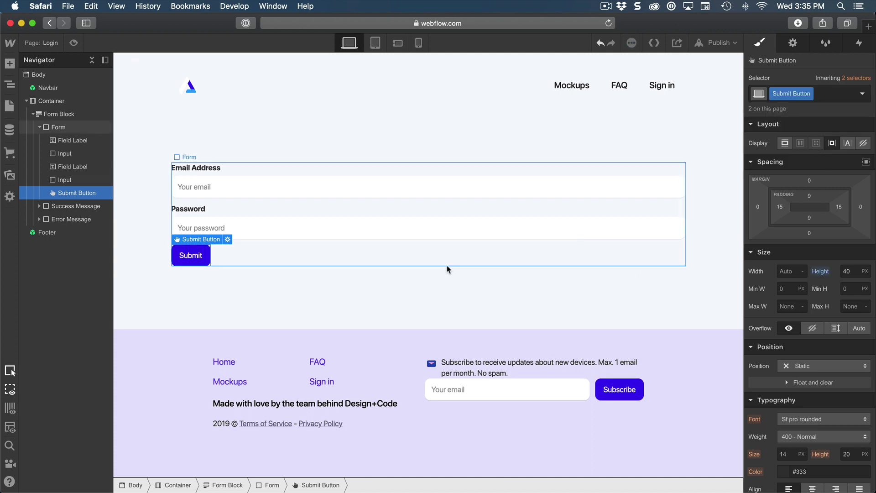
pyautogui.click(426, 267)
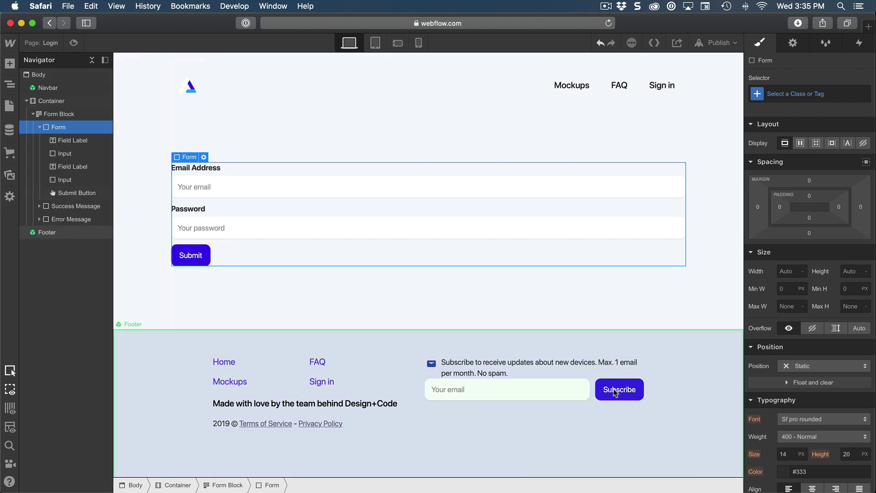
pyautogui.click(322, 276)
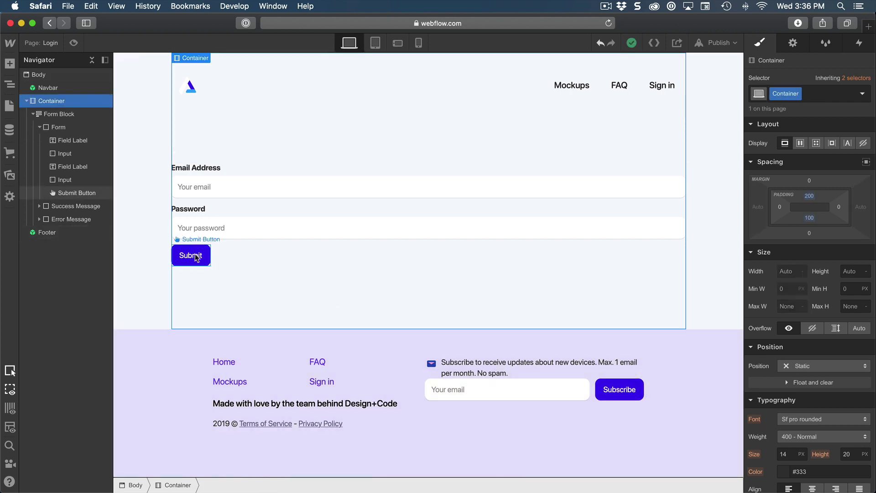
# Step: Replace the login button's text 'Submit' with 'Sign in'
pyautogui.doubleClick(198, 257)
pyautogui.click(253, 305)
pyautogui.doubleClick(252, 304)
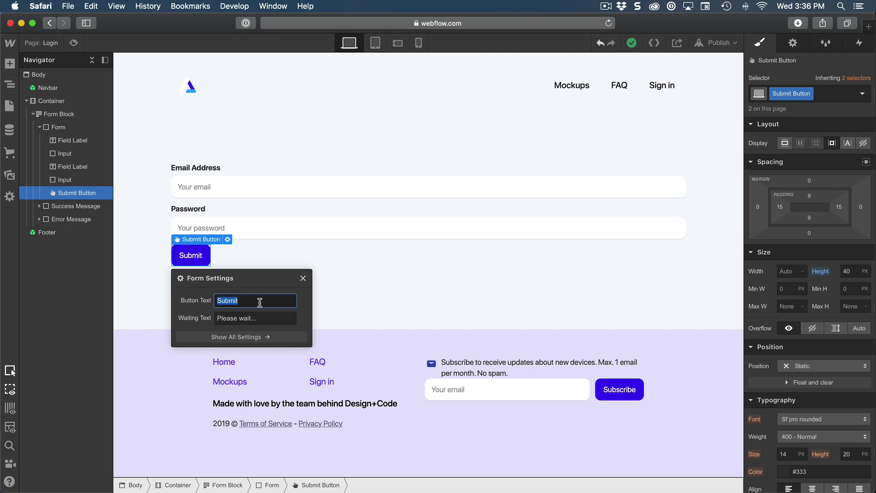
pyautogui.write('Sign in')
pyautogui.press('Return')
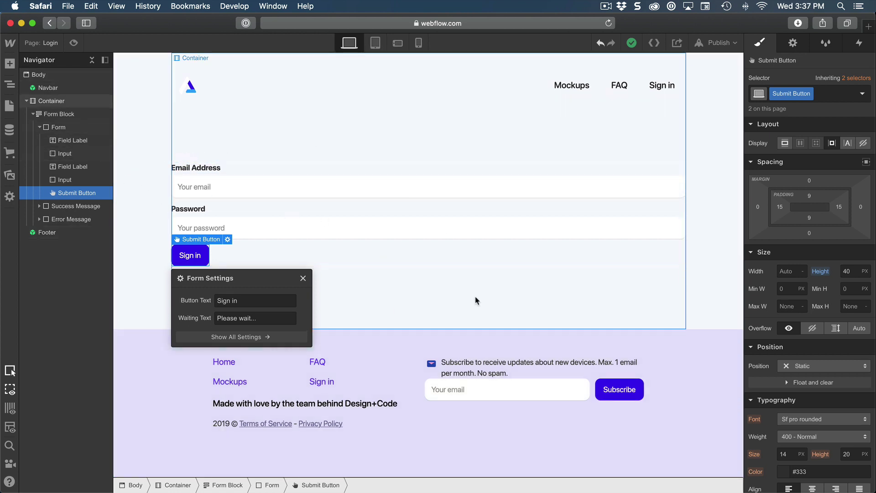
pyautogui.click(428, 303)
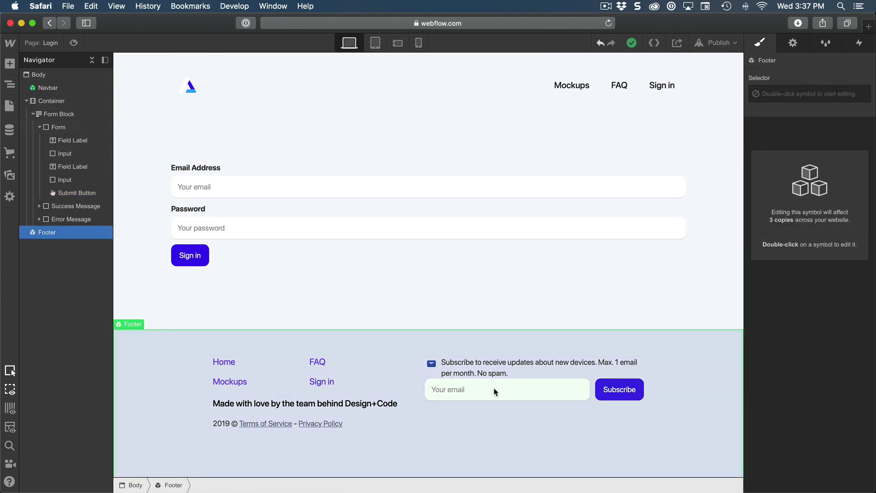
# Step: Give the footer newsletter's Form Block a 10 px top margin, then preview at tablet portrait width
pyautogui.doubleClick(495, 392)
pyautogui.click(537, 392)
pyautogui.click(71, 312)
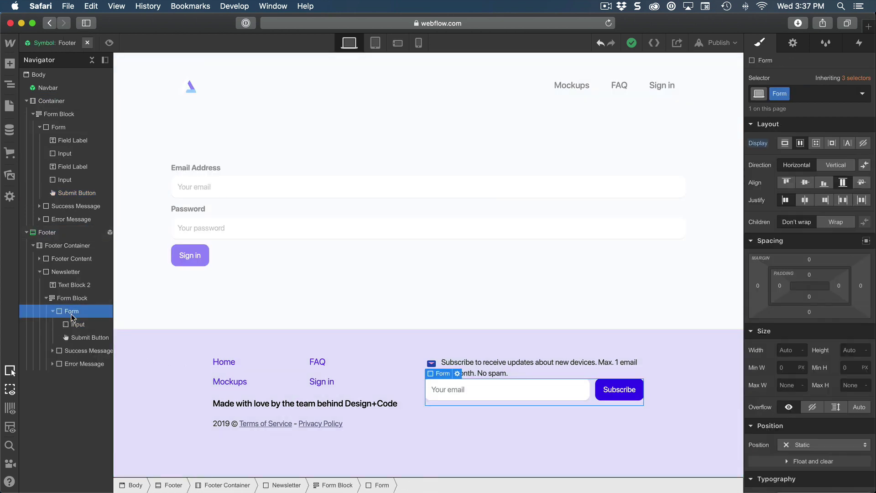
pyautogui.click(61, 298)
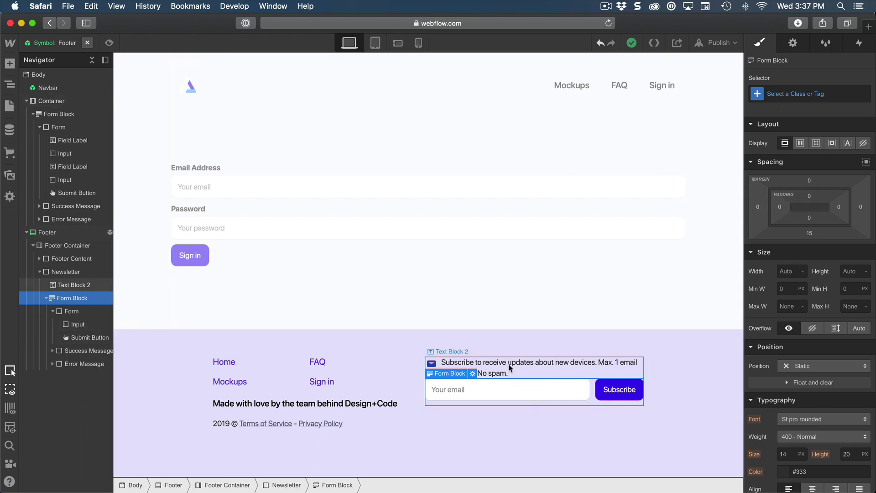
pyautogui.click(809, 182)
pyautogui.write('10')
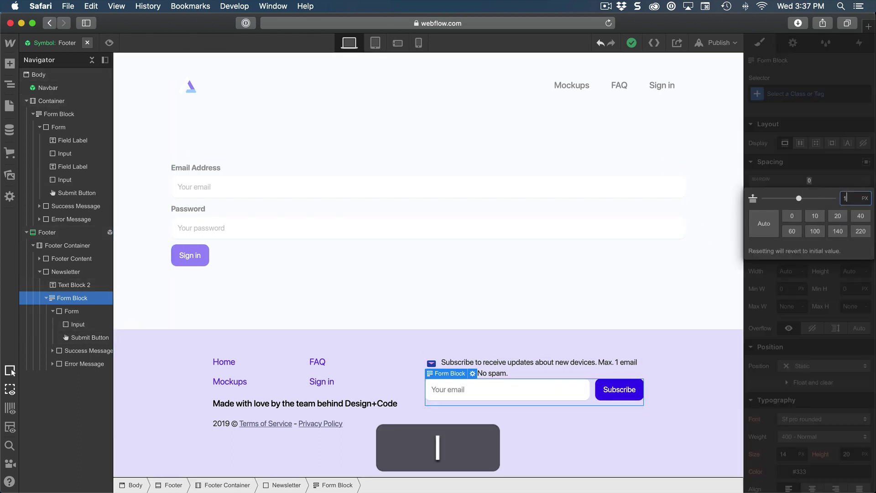
pyautogui.press('Return')
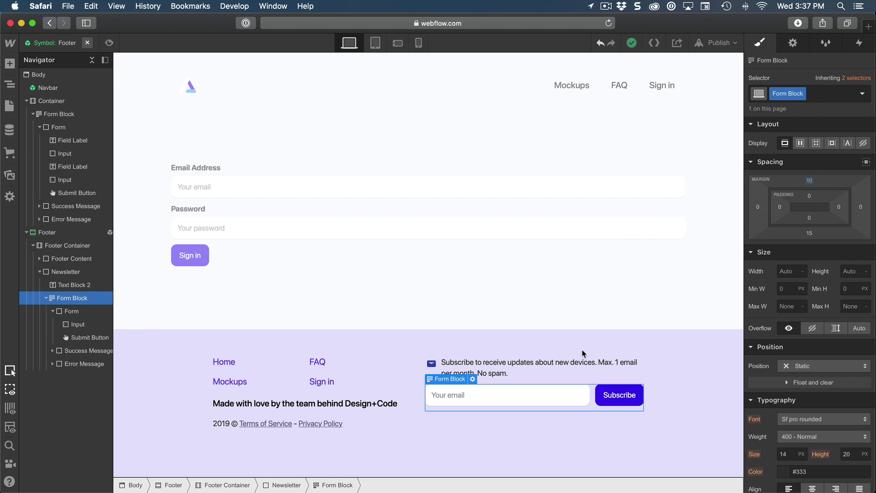
pyautogui.click(376, 43)
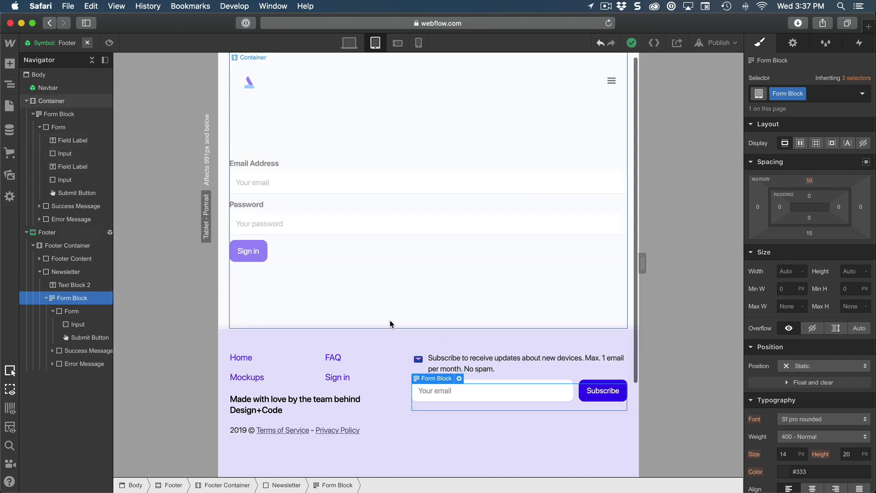
# Step: Switch to phone landscape width, leave the footer symbol and select the login Form Block
pyautogui.scroll(-3, 391, 323)
pyautogui.scroll(3, 391, 325)
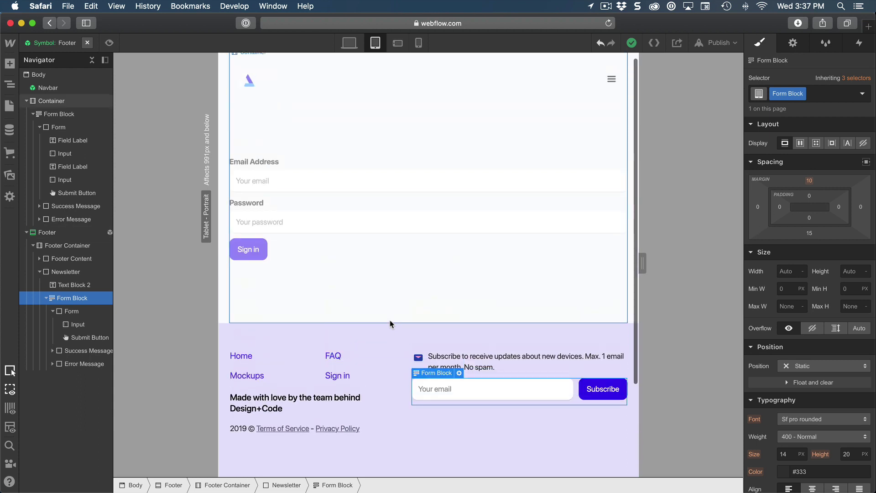
pyautogui.click(397, 43)
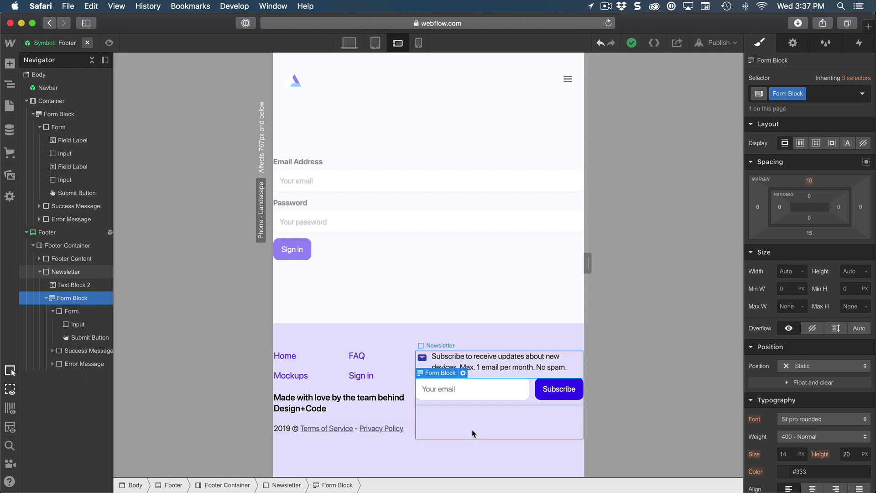
pyautogui.doubleClick(372, 258)
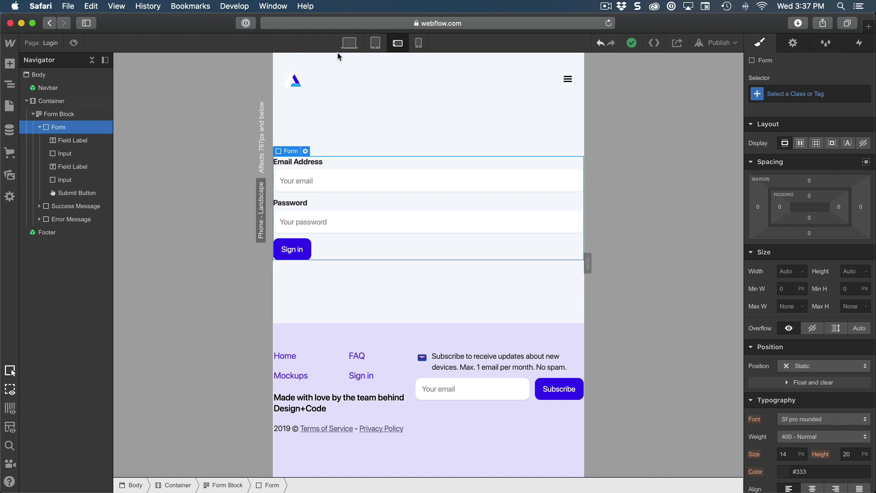
pyautogui.click(40, 128)
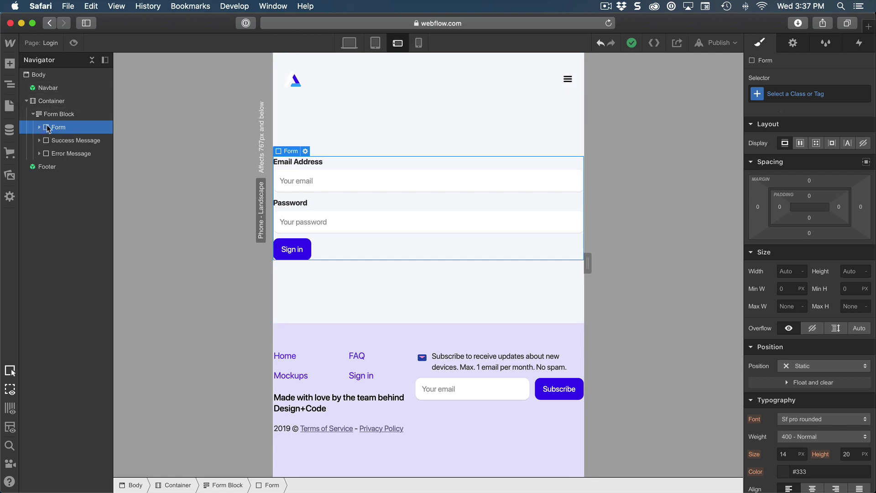
pyautogui.click(62, 103)
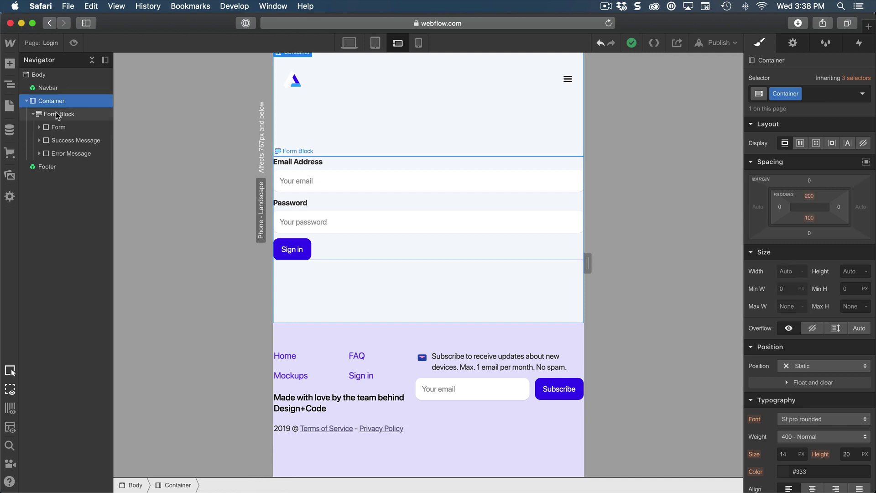
pyautogui.click(57, 115)
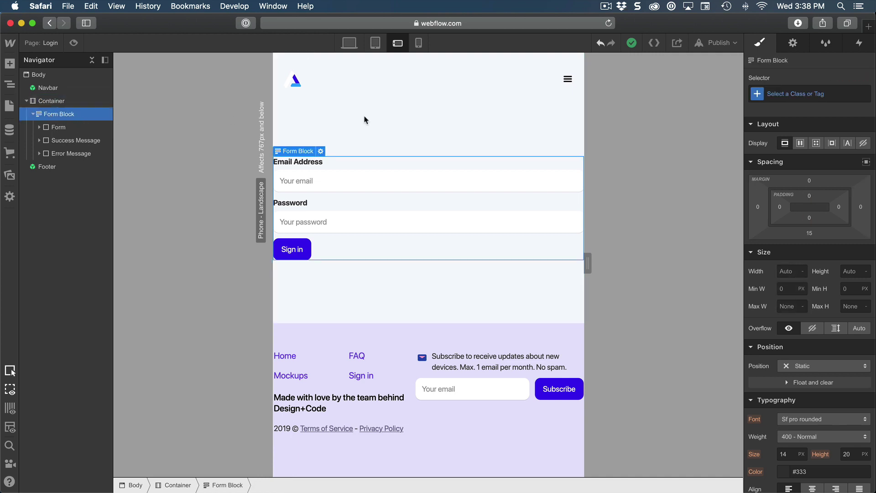
# Step: Set the login Form Block's left and right padding to 20 px, checking it at phone portrait
pyautogui.click(779, 208)
pyautogui.write('20')
pyautogui.press('Return')
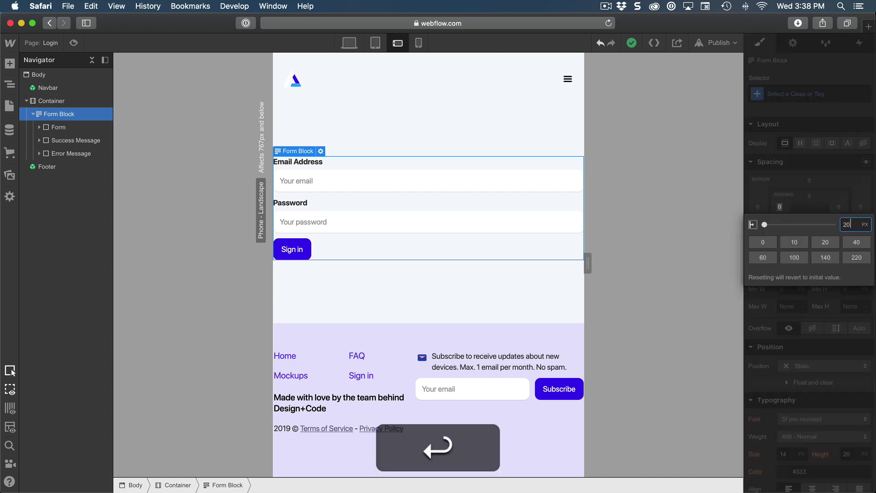
pyautogui.click(839, 208)
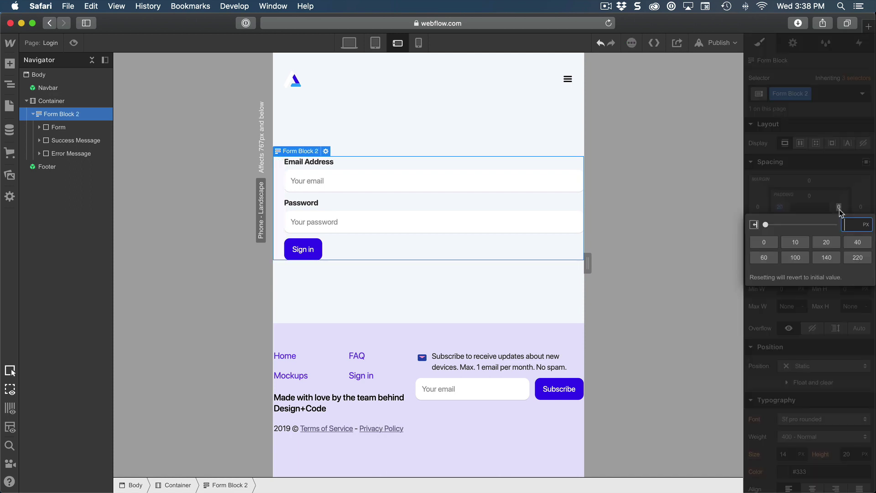
pyautogui.write('20')
pyautogui.press('Return')
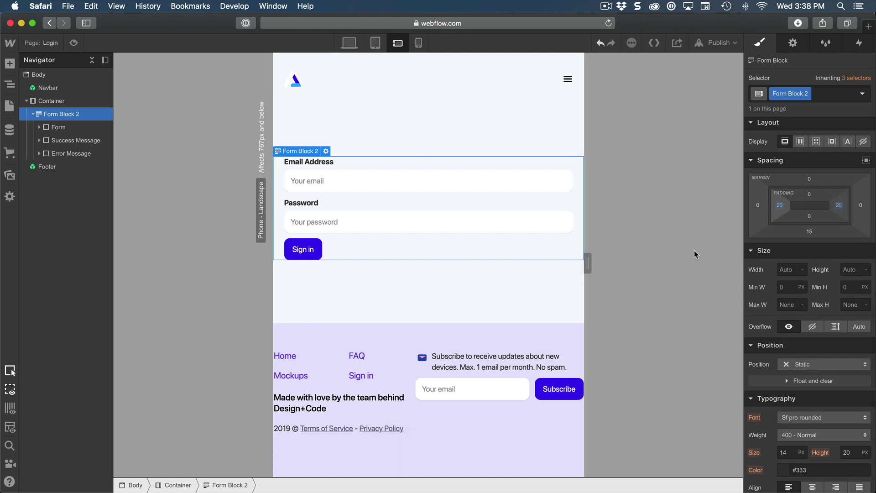
pyautogui.click(417, 43)
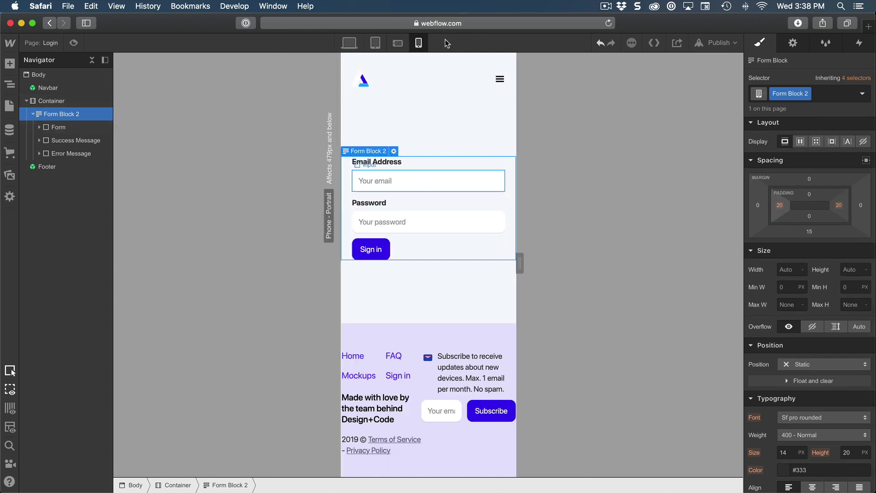
pyautogui.click(399, 44)
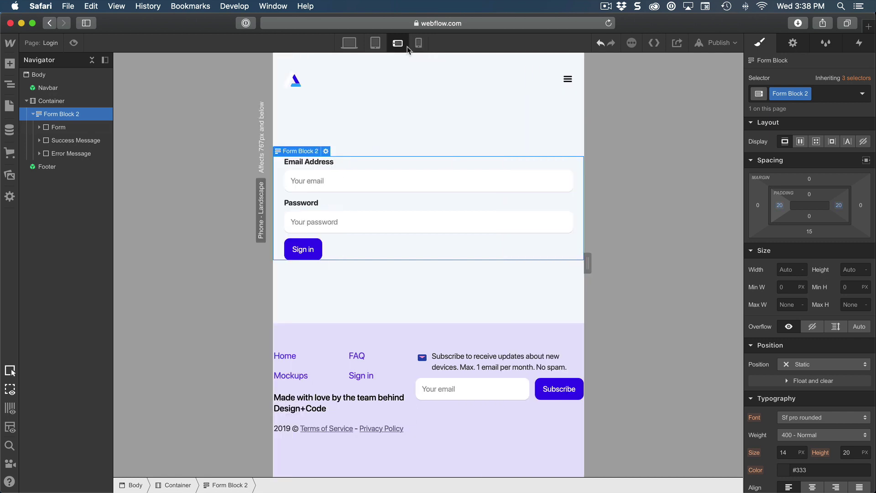
# Step: In the Footer symbol, give the Footer Container 20 px left and right padding
pyautogui.click(459, 405)
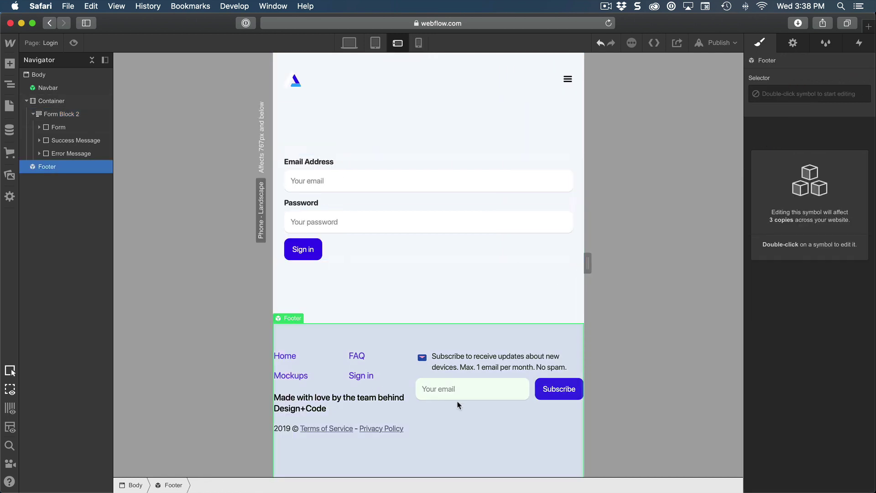
pyautogui.doubleClick(402, 344)
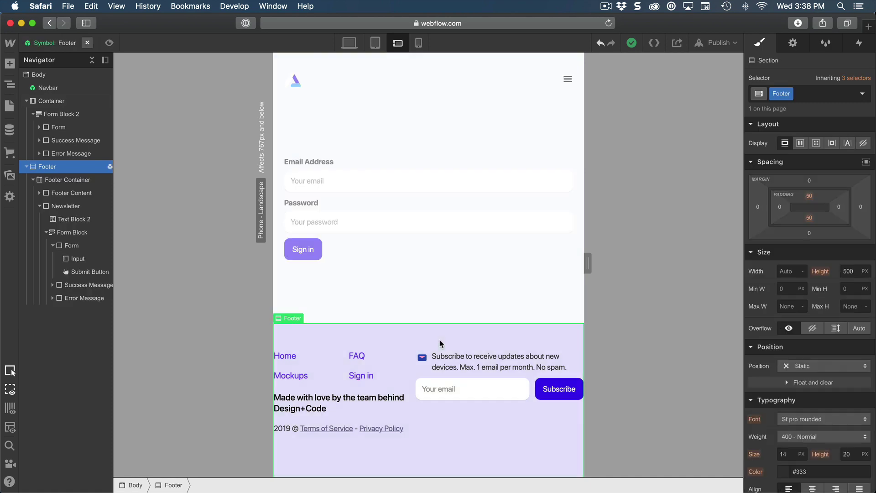
pyautogui.scroll(-3, 441, 342)
pyautogui.click(61, 207)
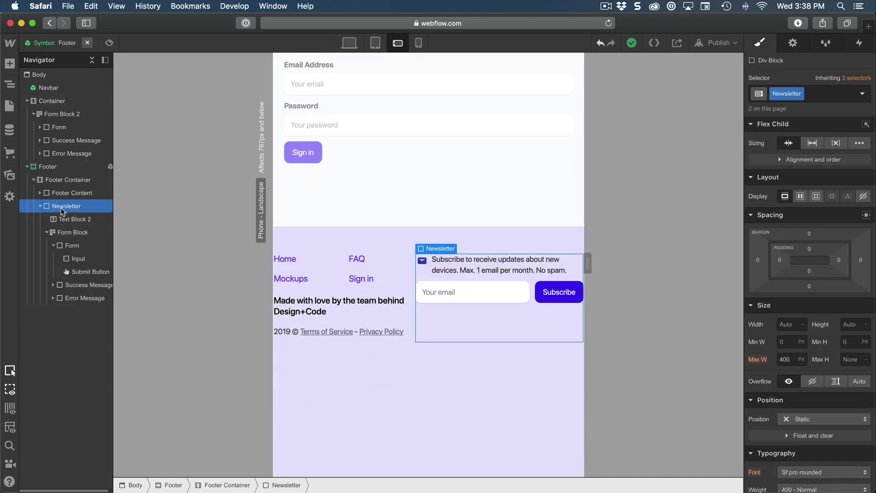
pyautogui.click(87, 193)
pyautogui.click(82, 181)
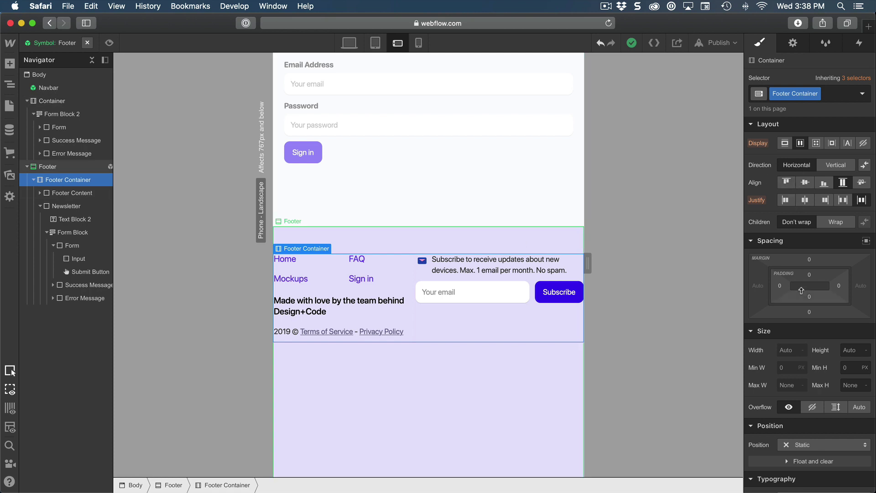
pyautogui.click(780, 287)
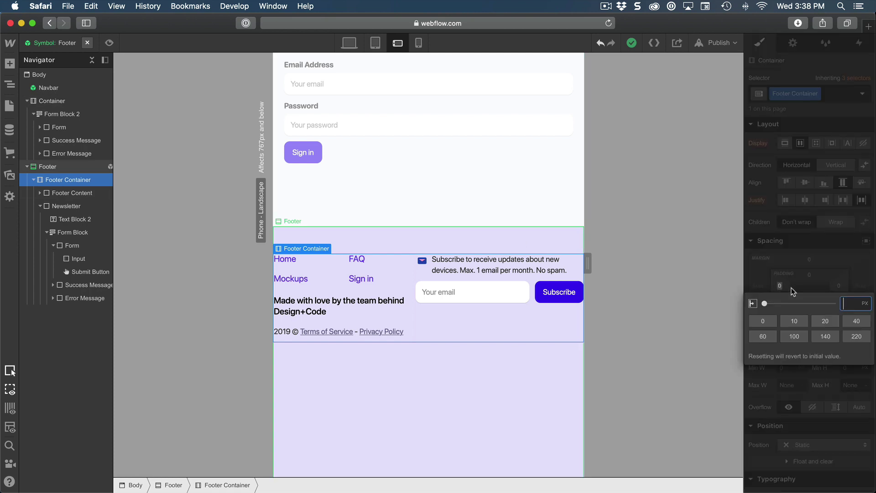
pyautogui.write('20')
pyautogui.press('Return')
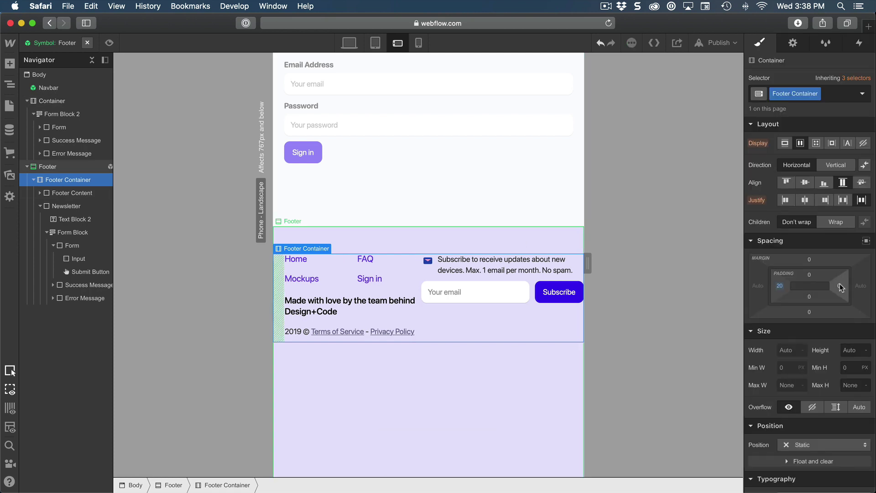
pyautogui.click(839, 286)
pyautogui.write('20')
pyautogui.press('Return')
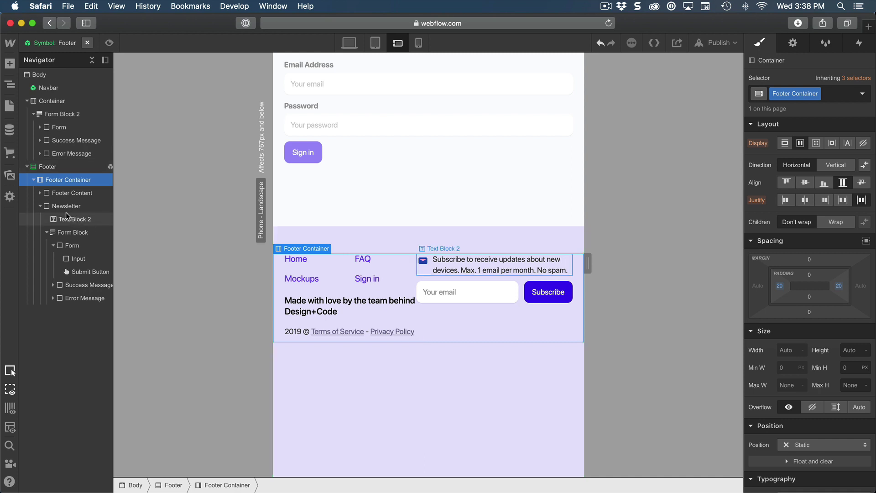
# Step: Set the Footer Container's direction to Vertical and align its content to the center
pyautogui.click(838, 166)
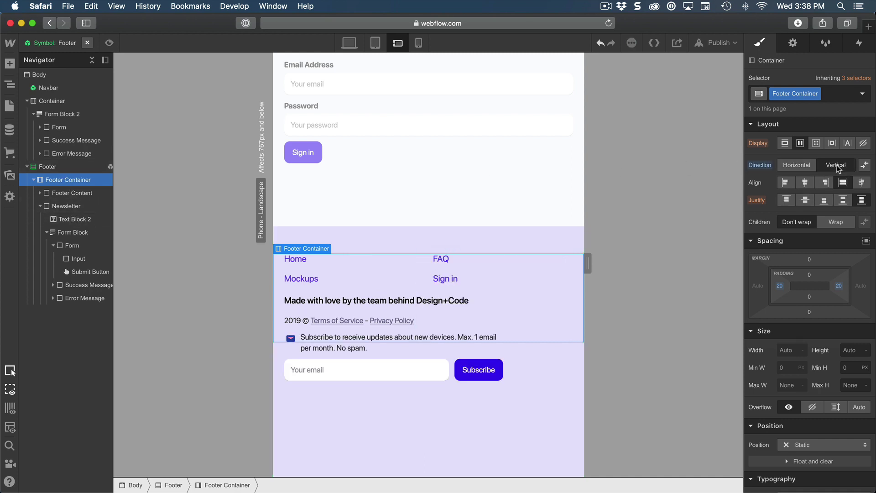
pyautogui.scroll(-1, 839, 169)
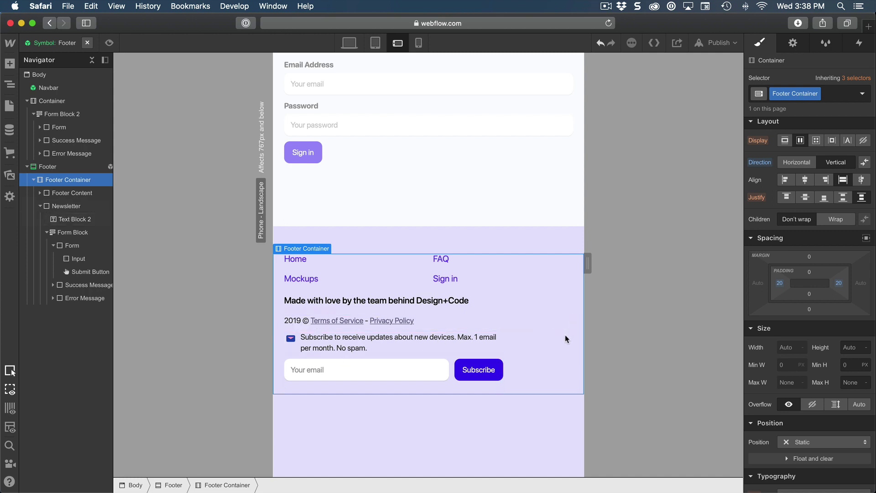
pyautogui.click(805, 179)
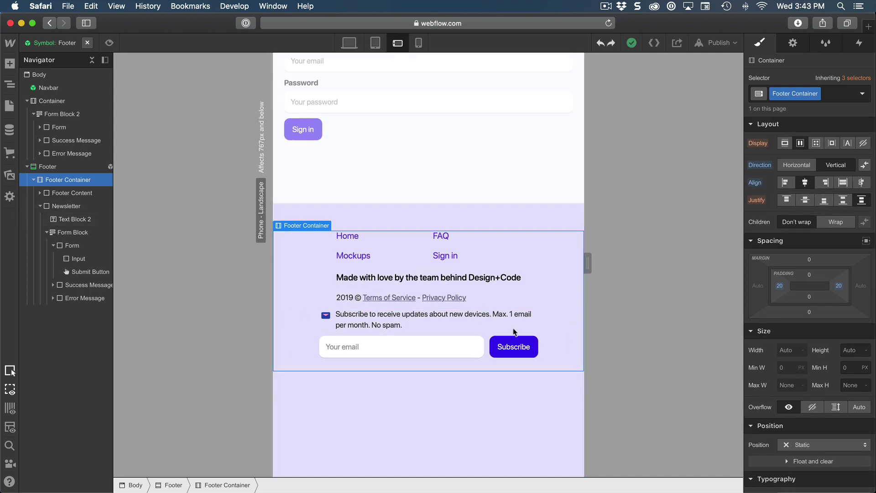
# Step: Give the newsletter Text Block 2 a 30 px top margin, preview at phone portrait, and exit the symbol
pyautogui.click(415, 325)
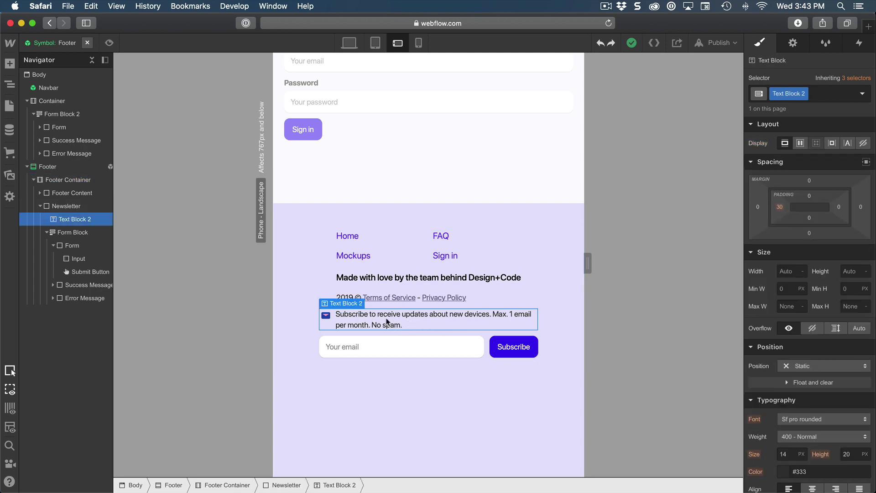
pyautogui.click(810, 183)
pyautogui.write('30')
pyautogui.press('Return')
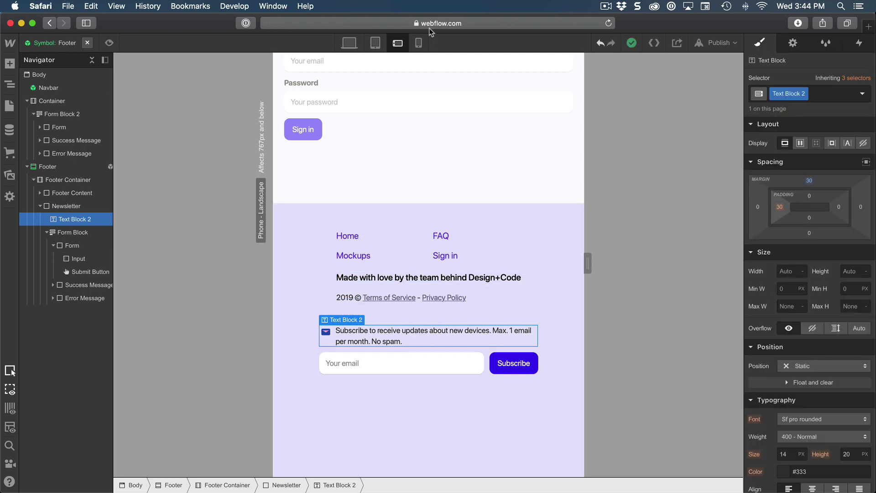
pyautogui.click(419, 43)
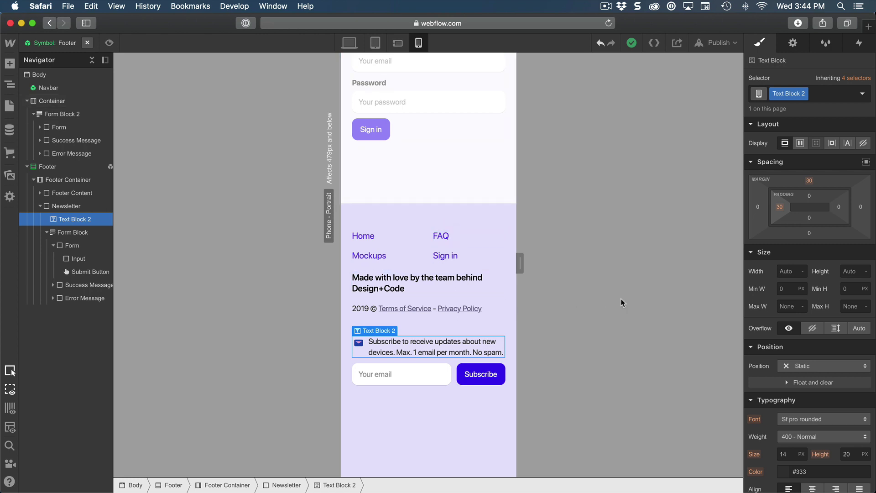
pyautogui.click(479, 422)
pyautogui.scroll(5, 503, 283)
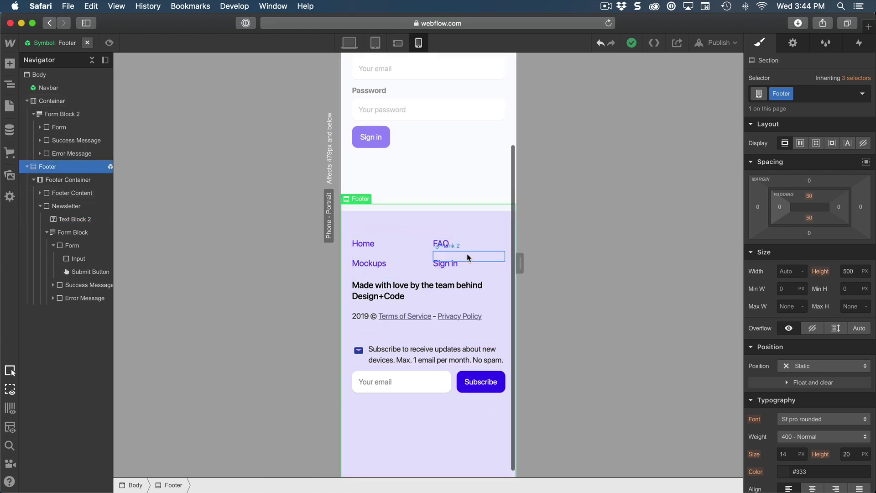
pyautogui.doubleClick(582, 215)
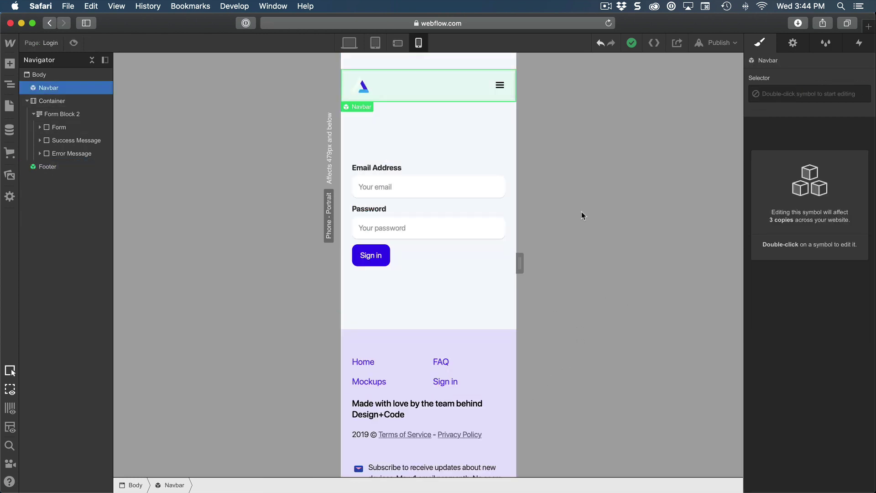